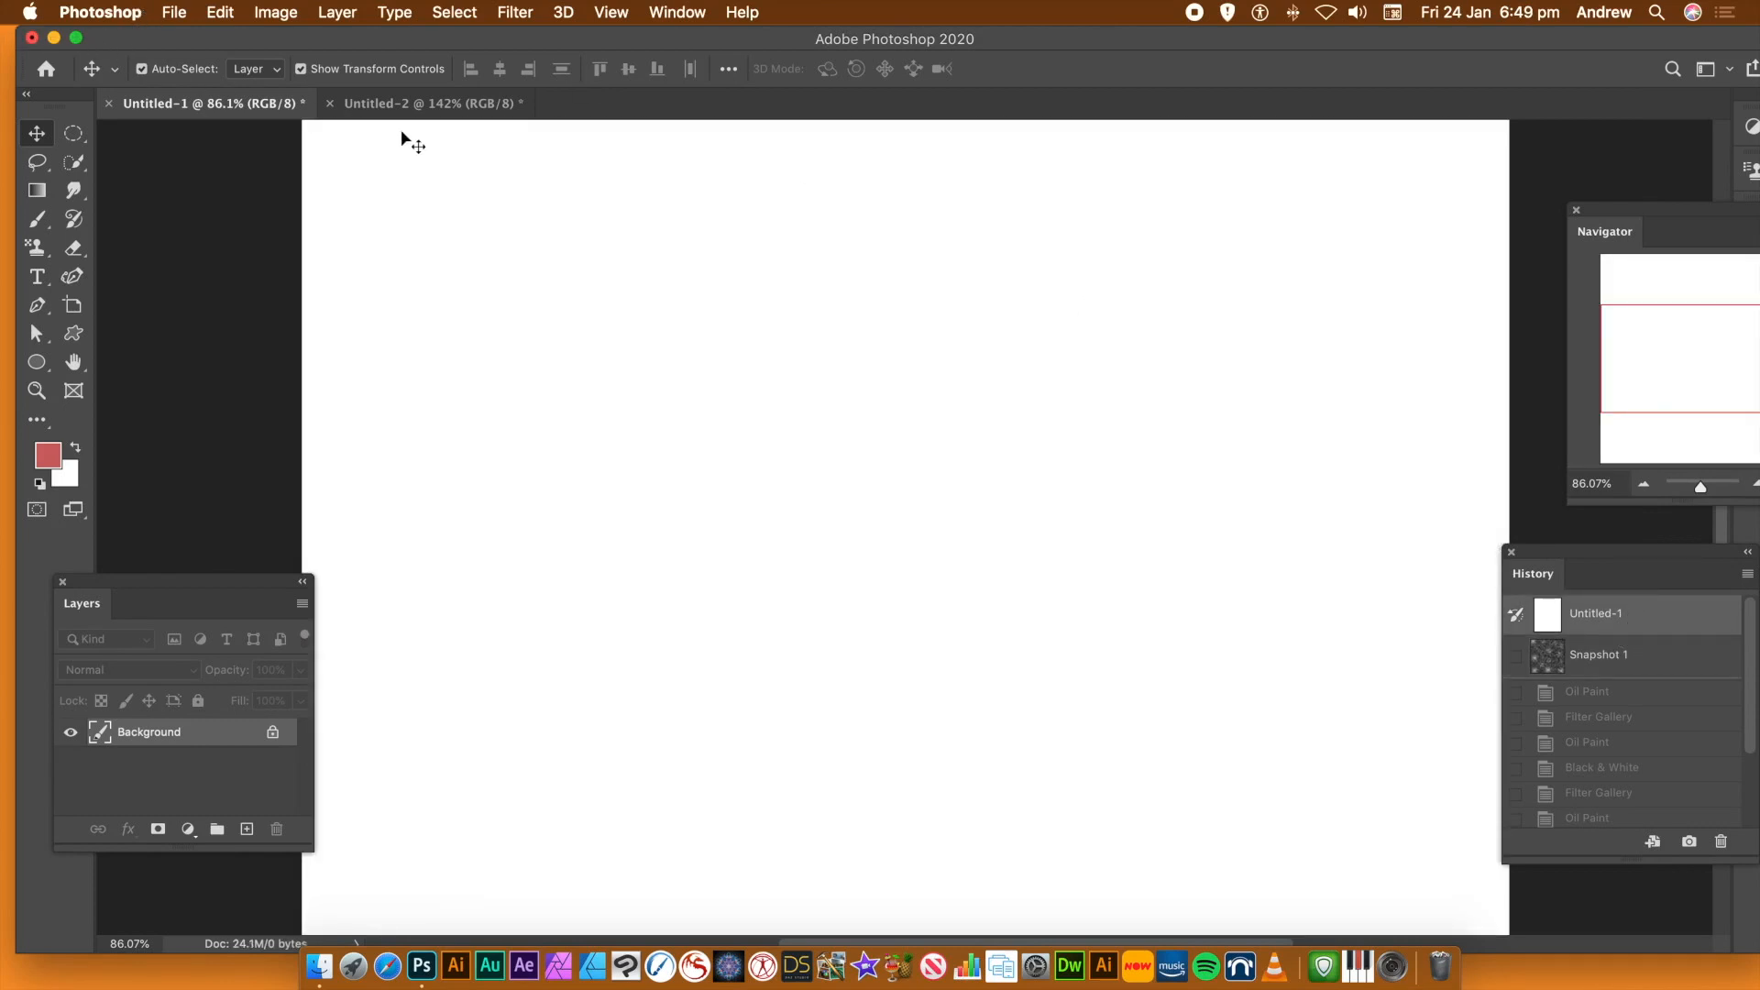
Create a 100 by 1000 pixel document at 300 pixels/inch in RGB Color with a transparent background
left_click(179, 12)
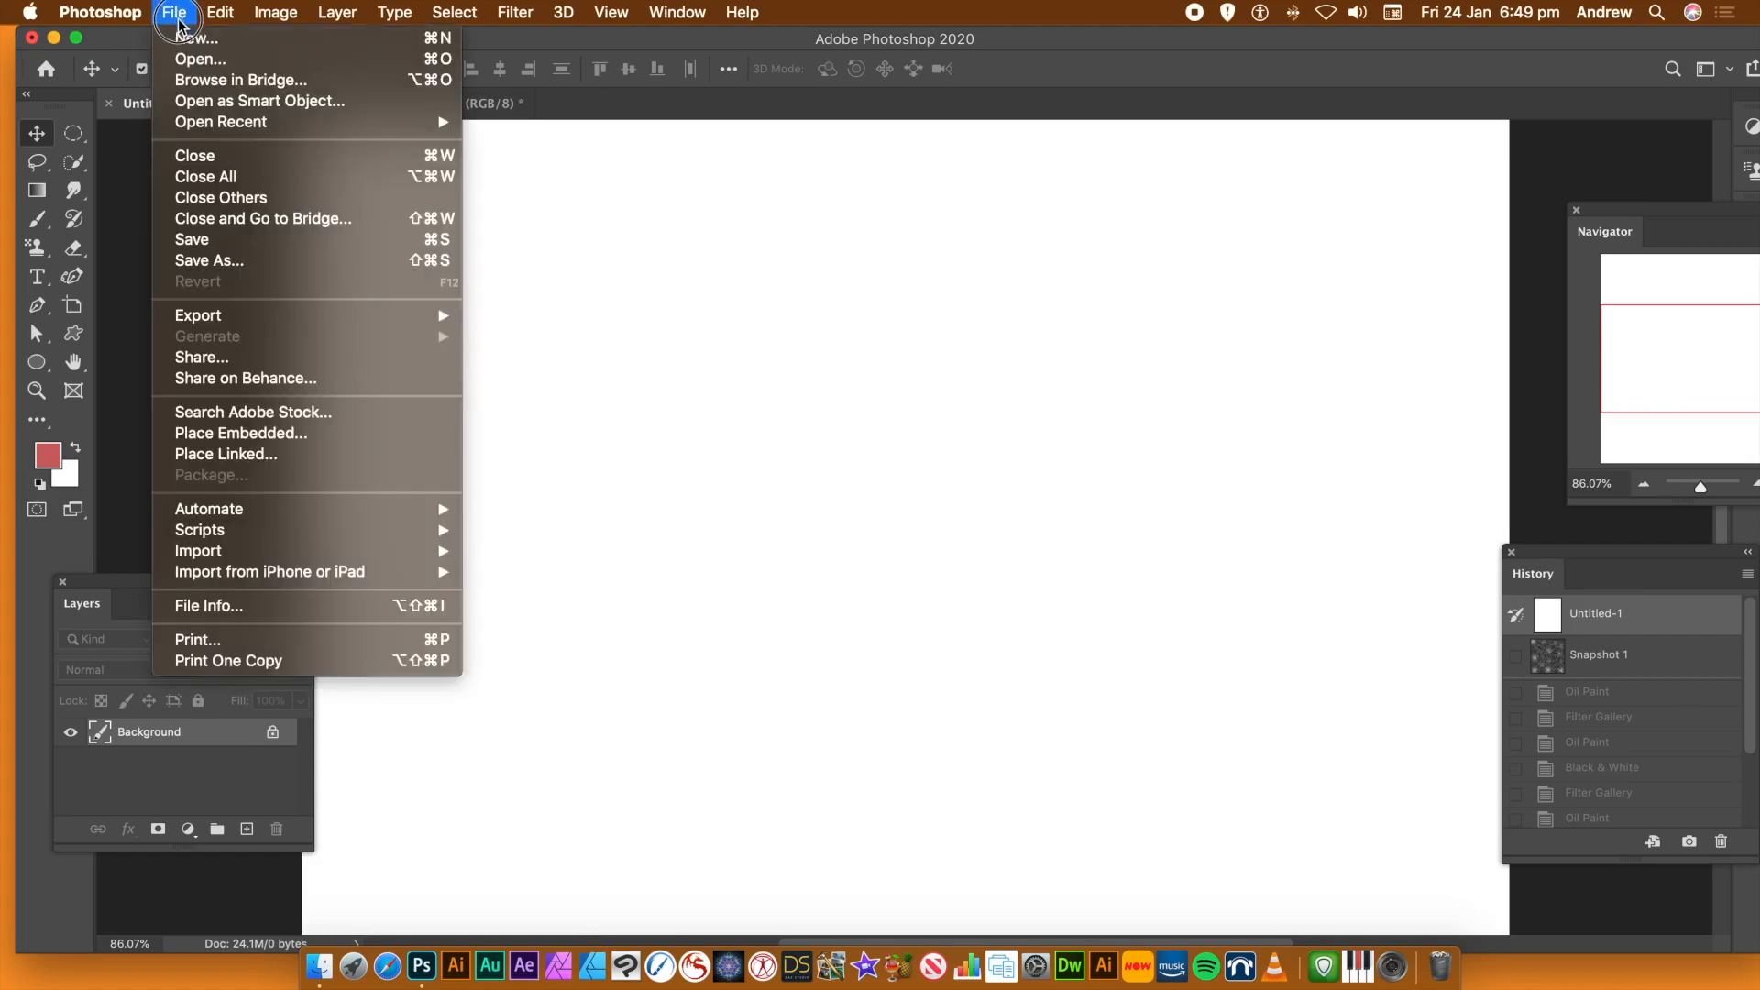
left_click(186, 38)
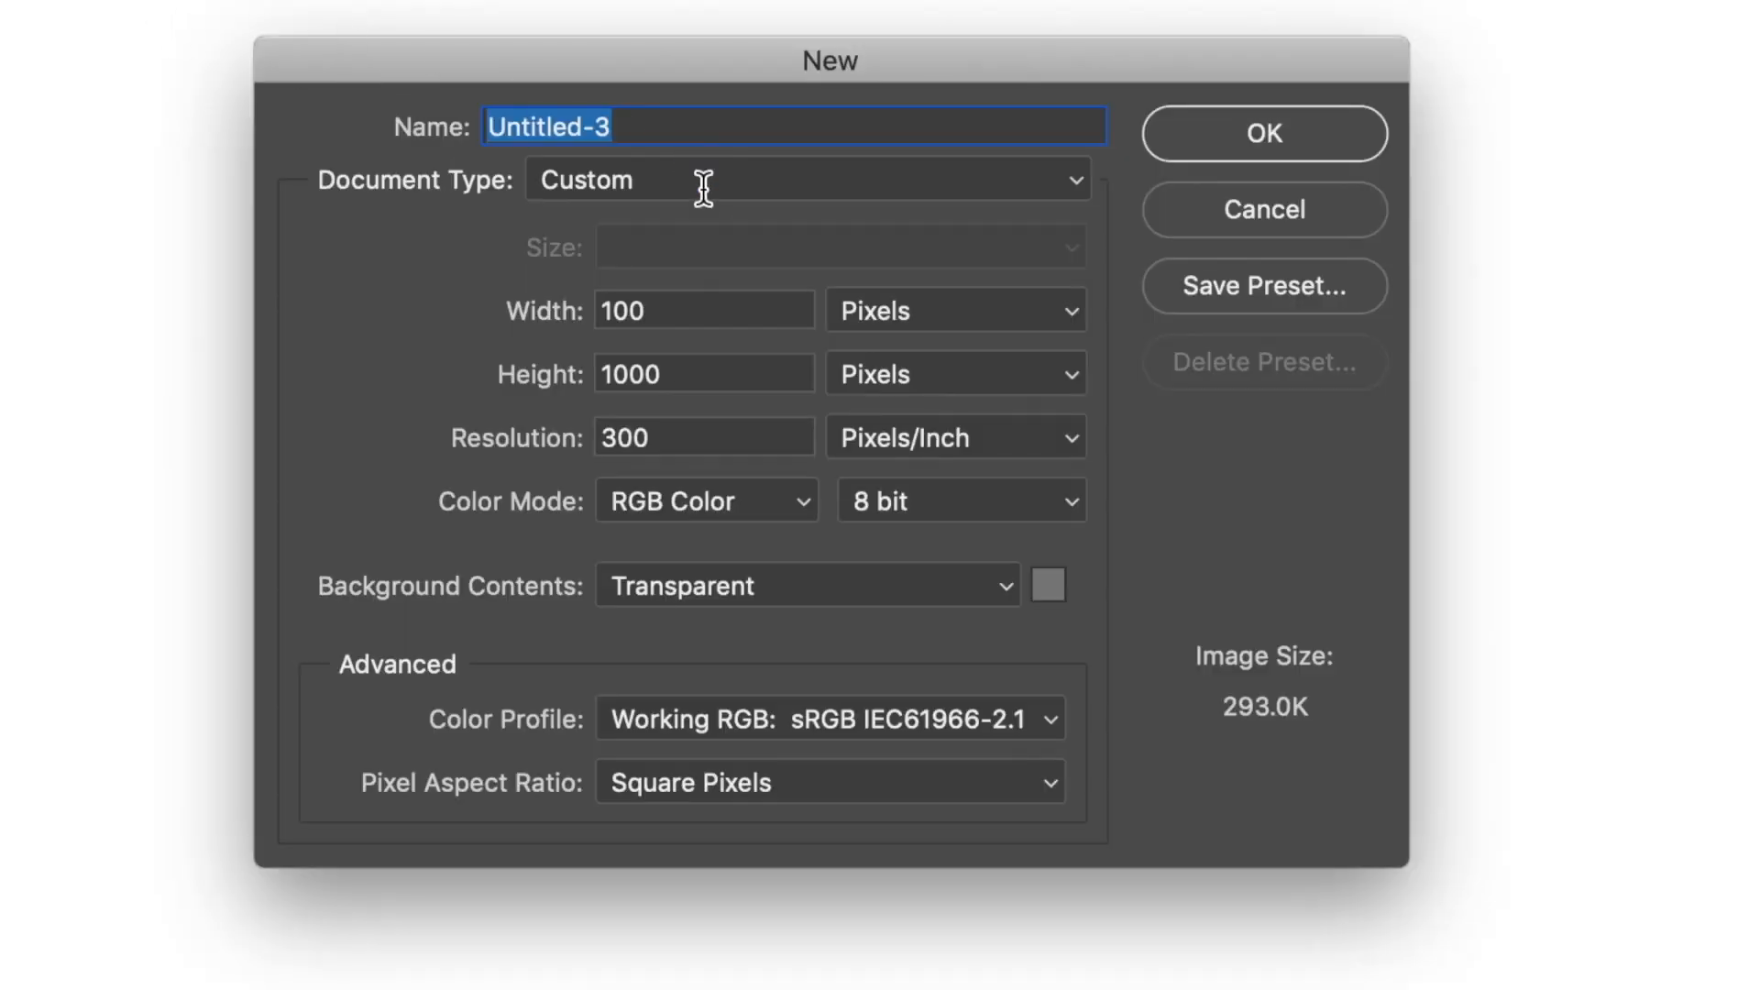
left_click(688, 307)
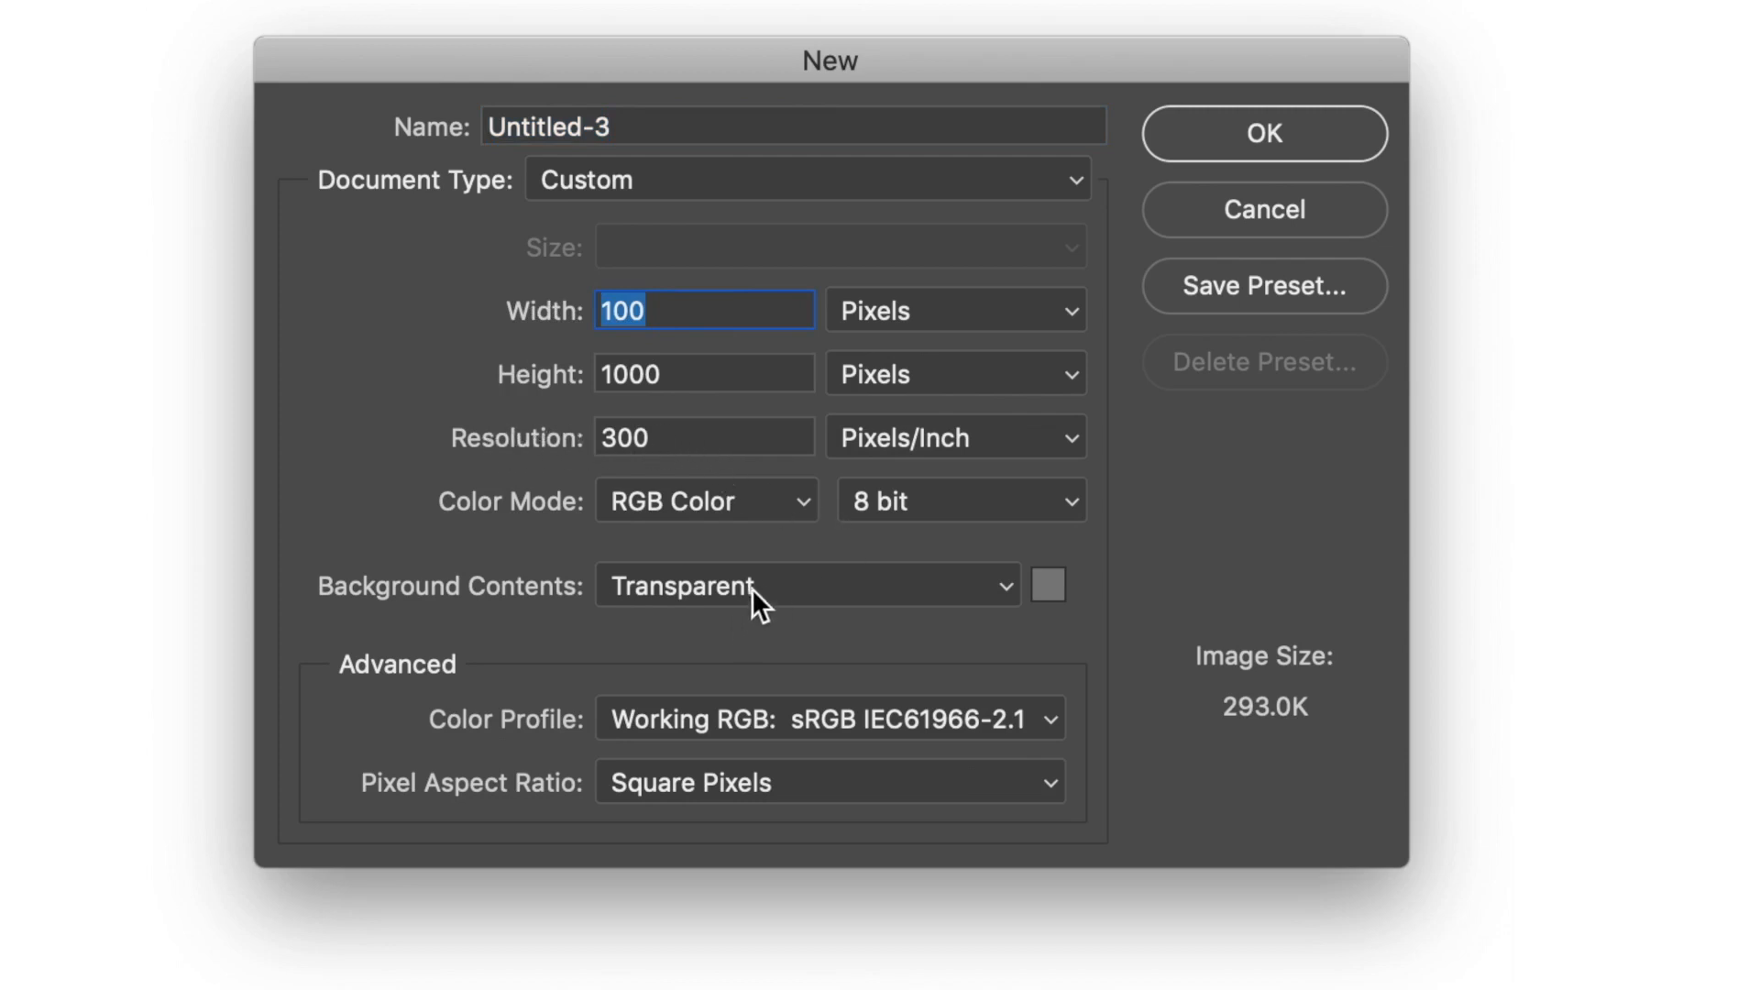
left_click(1246, 117)
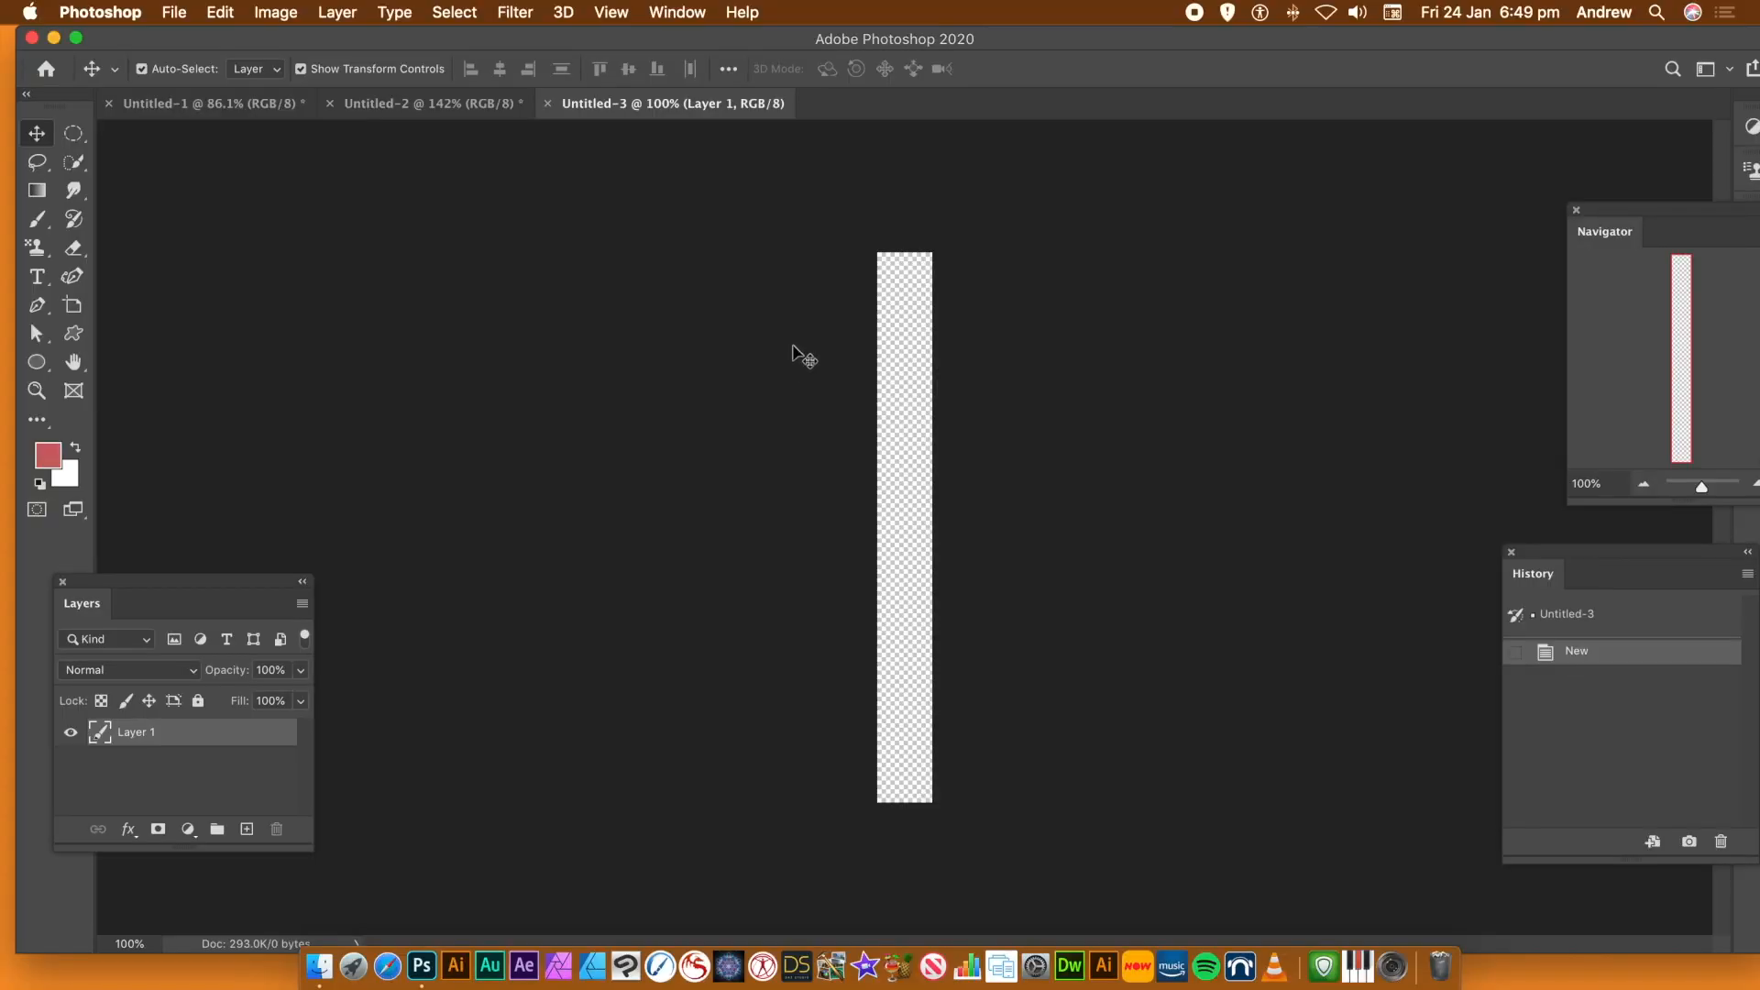
With the Curvature Pen in Shape mode, draw a wavy left edge about 895 px tall down the transparent strip
left_click_drag(1702, 487, 1707, 491)
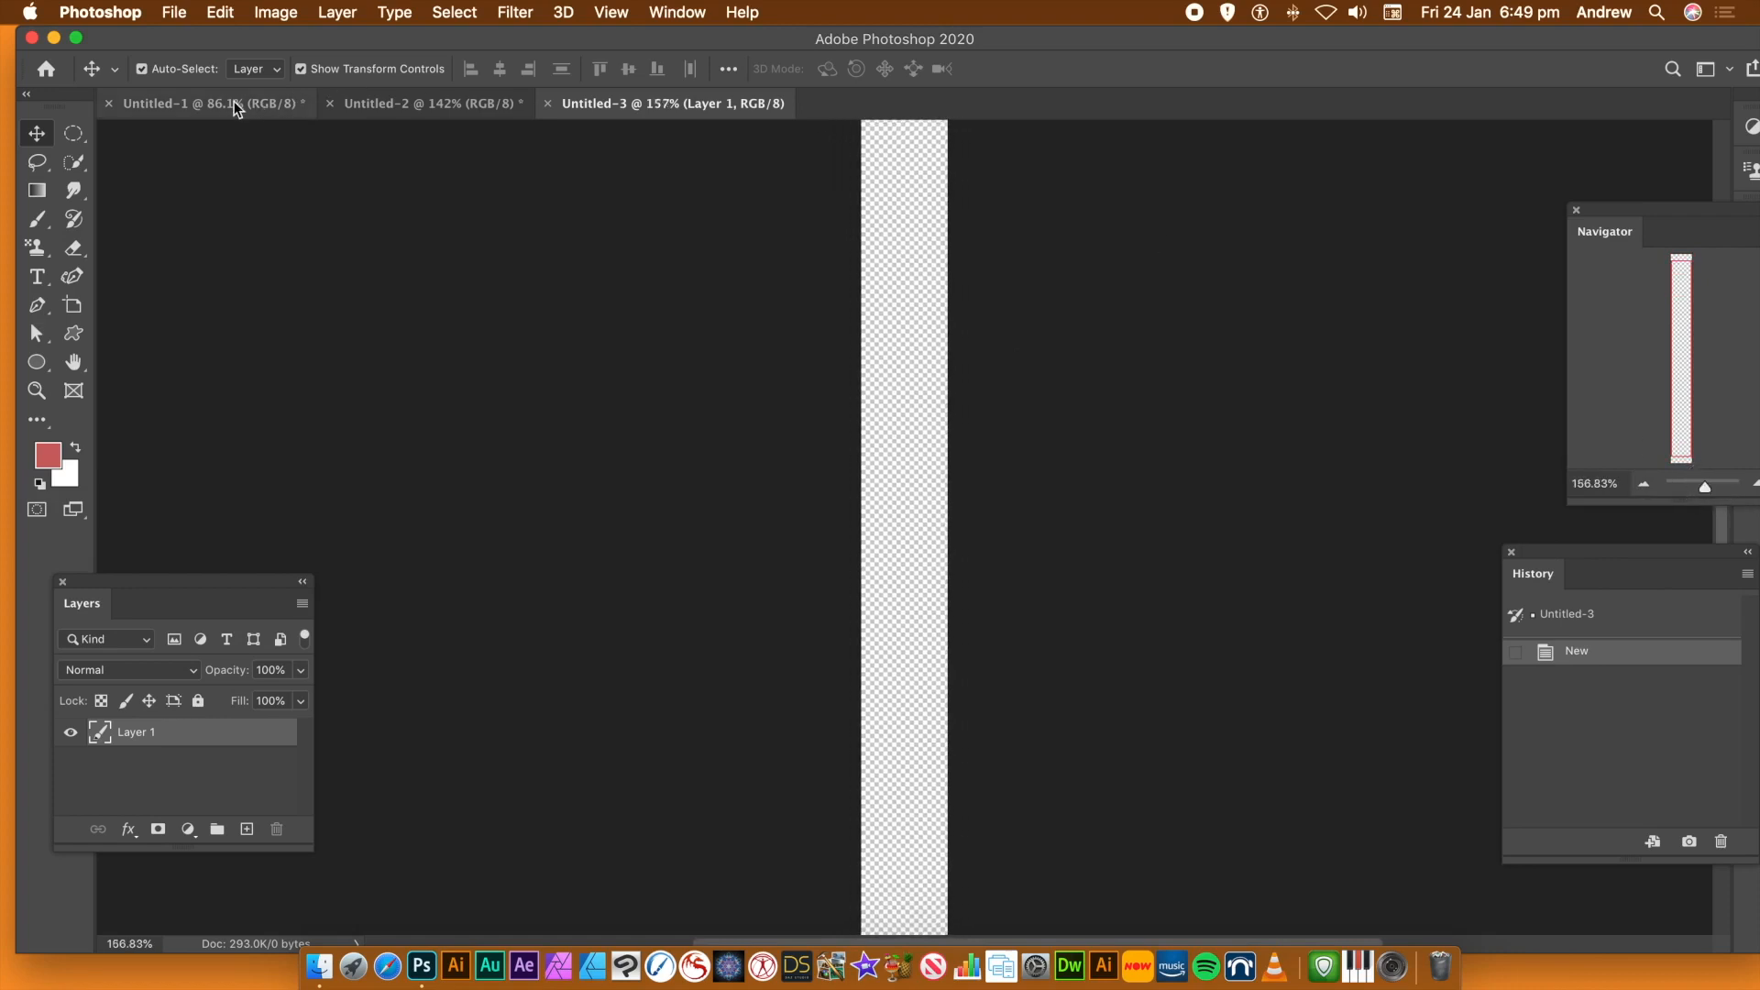
left_click(77, 281)
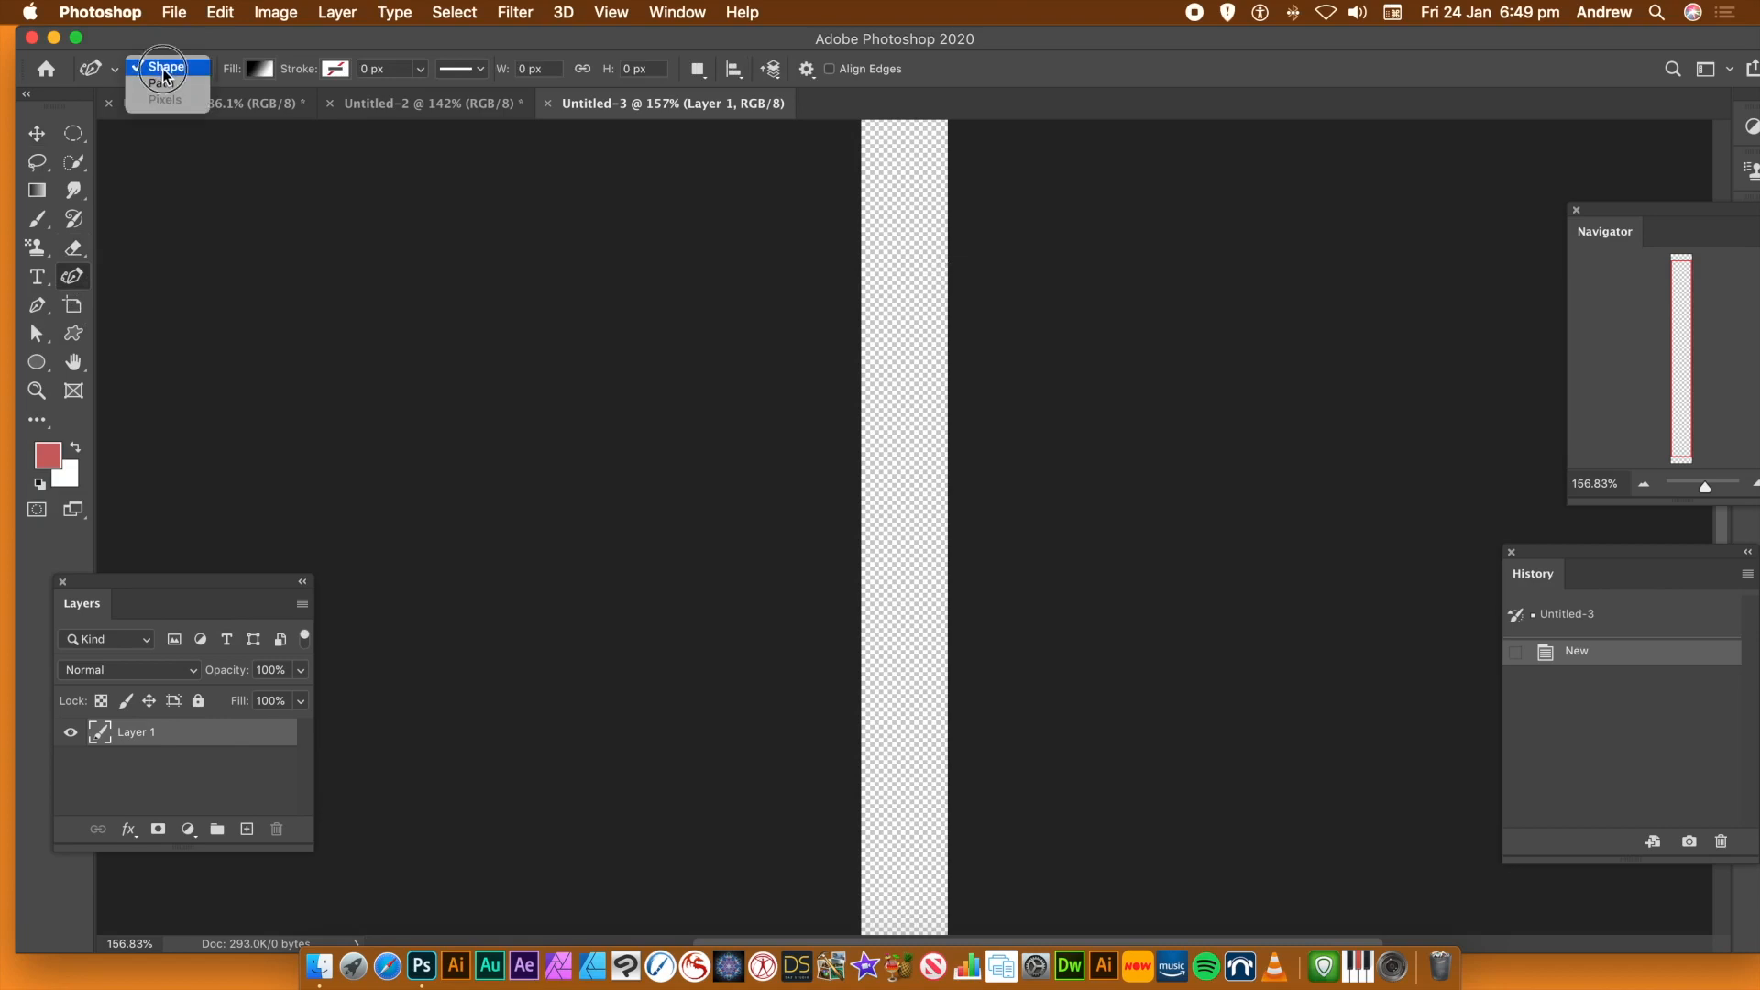
left_click(211, 64)
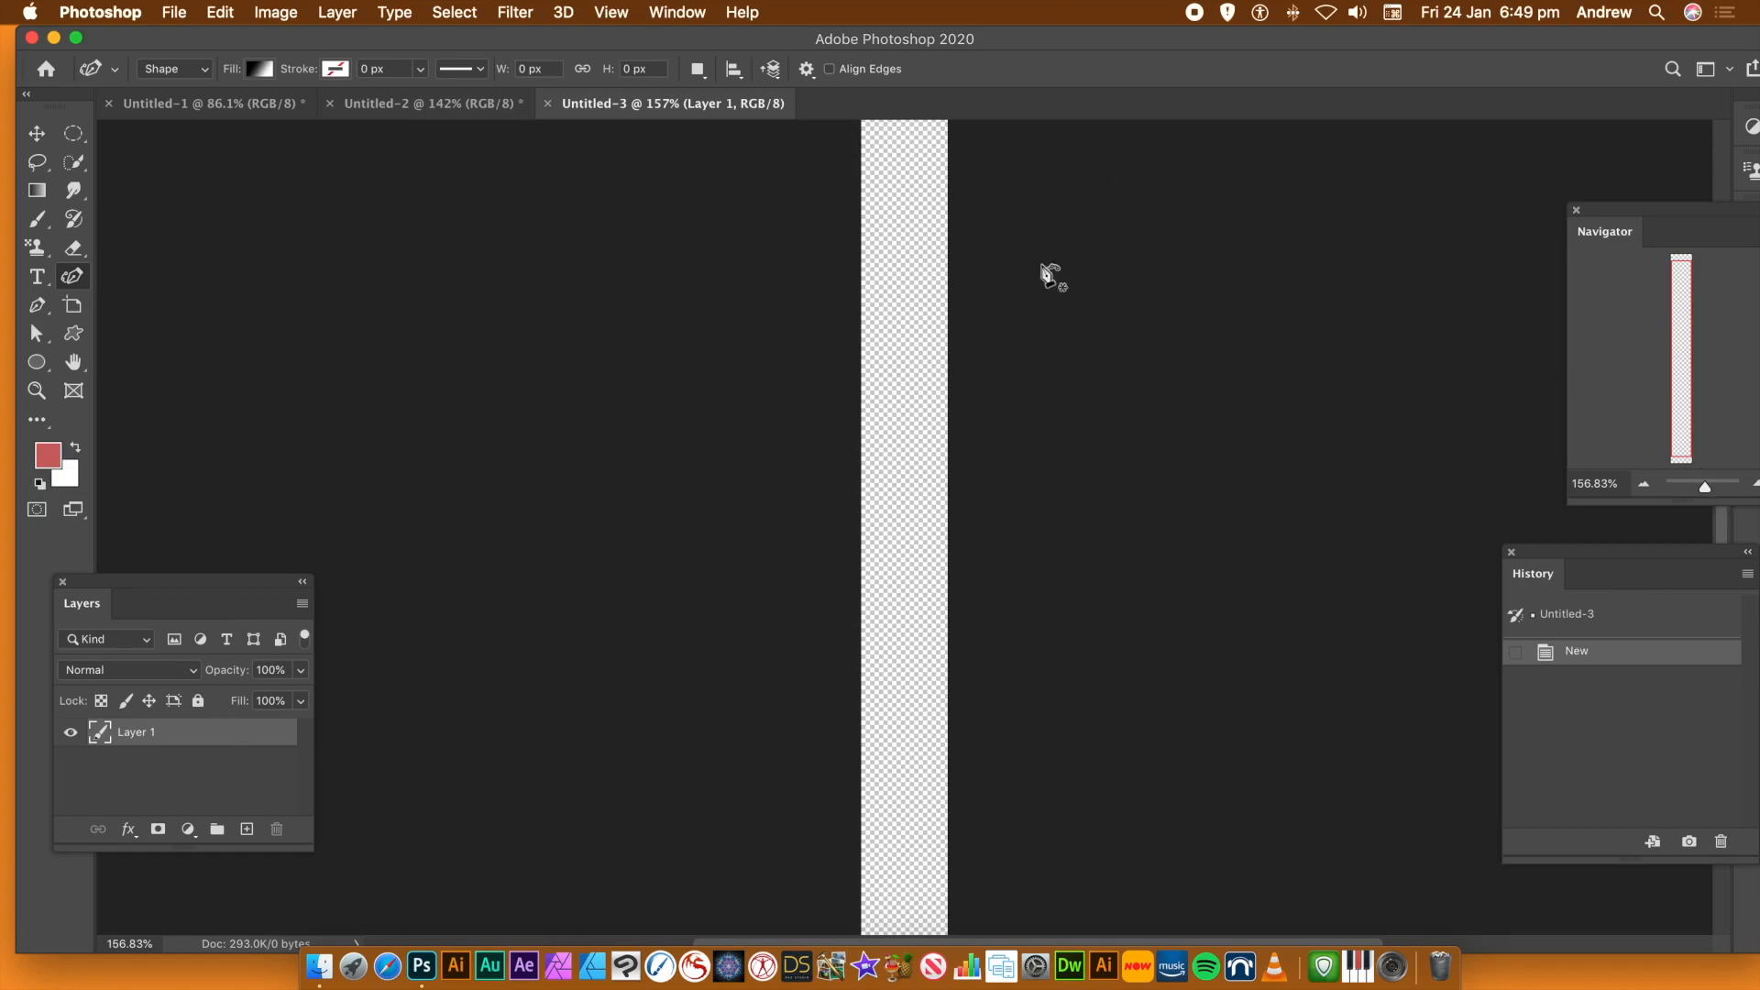
left_click(893, 139)
left_click(881, 197)
left_click(900, 215)
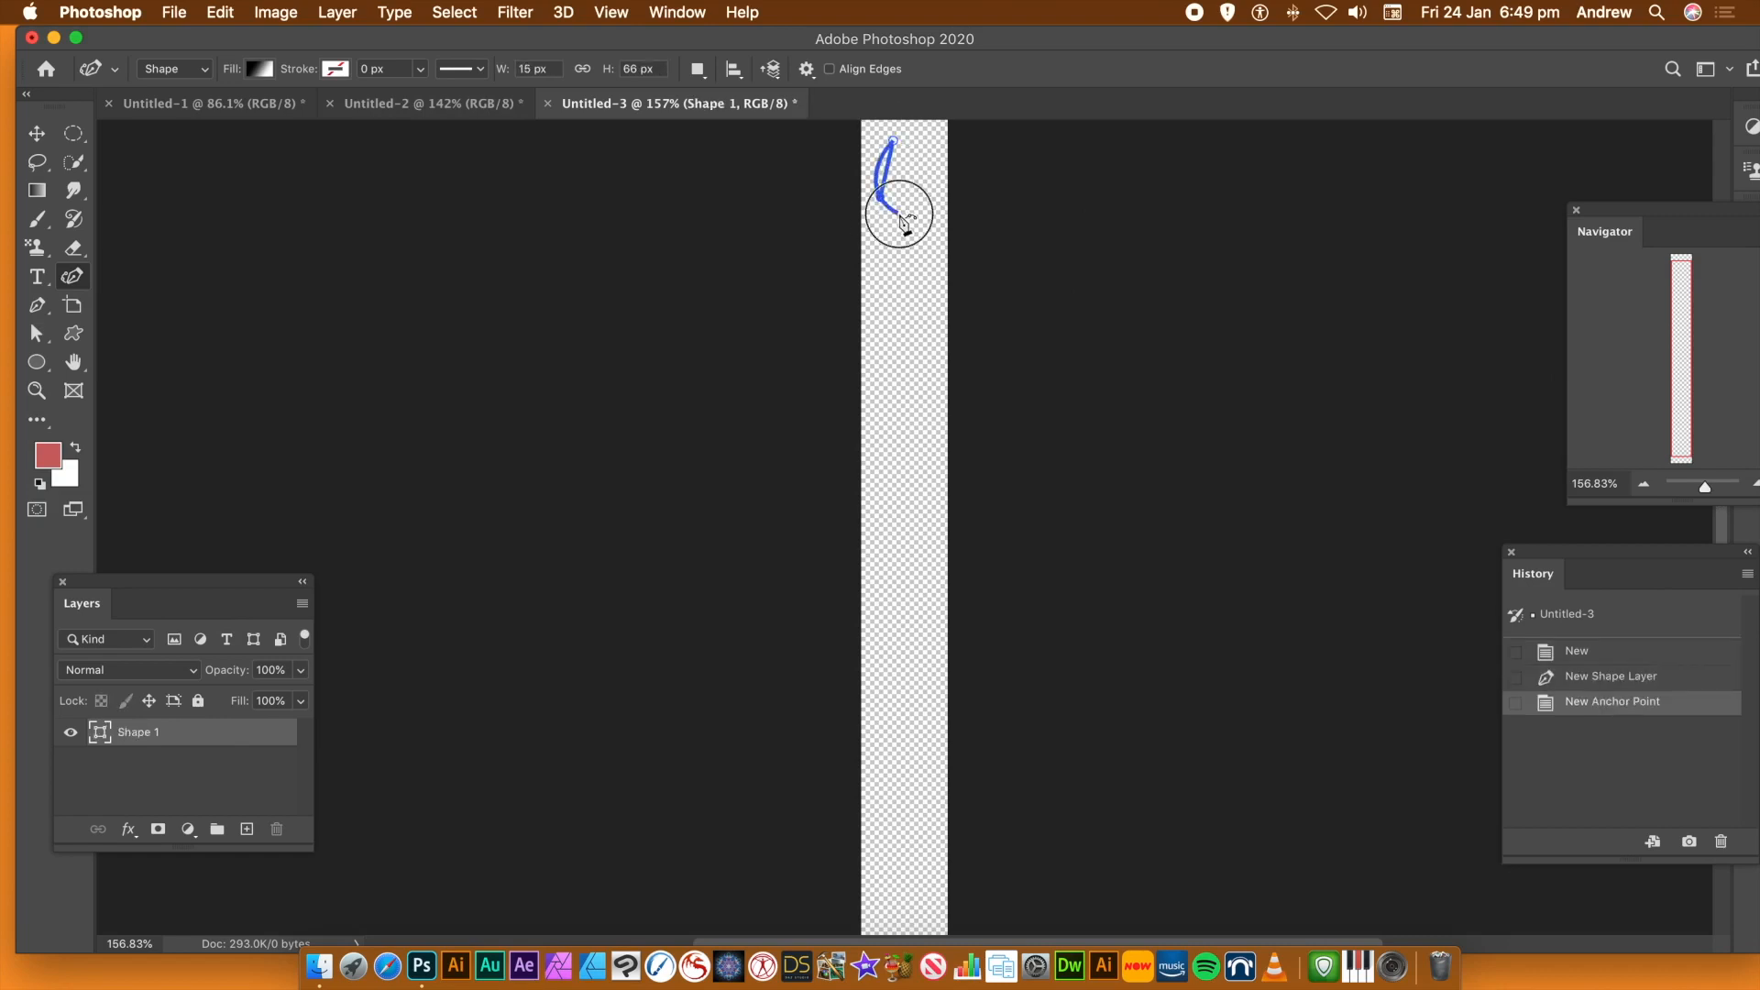
left_click(878, 265)
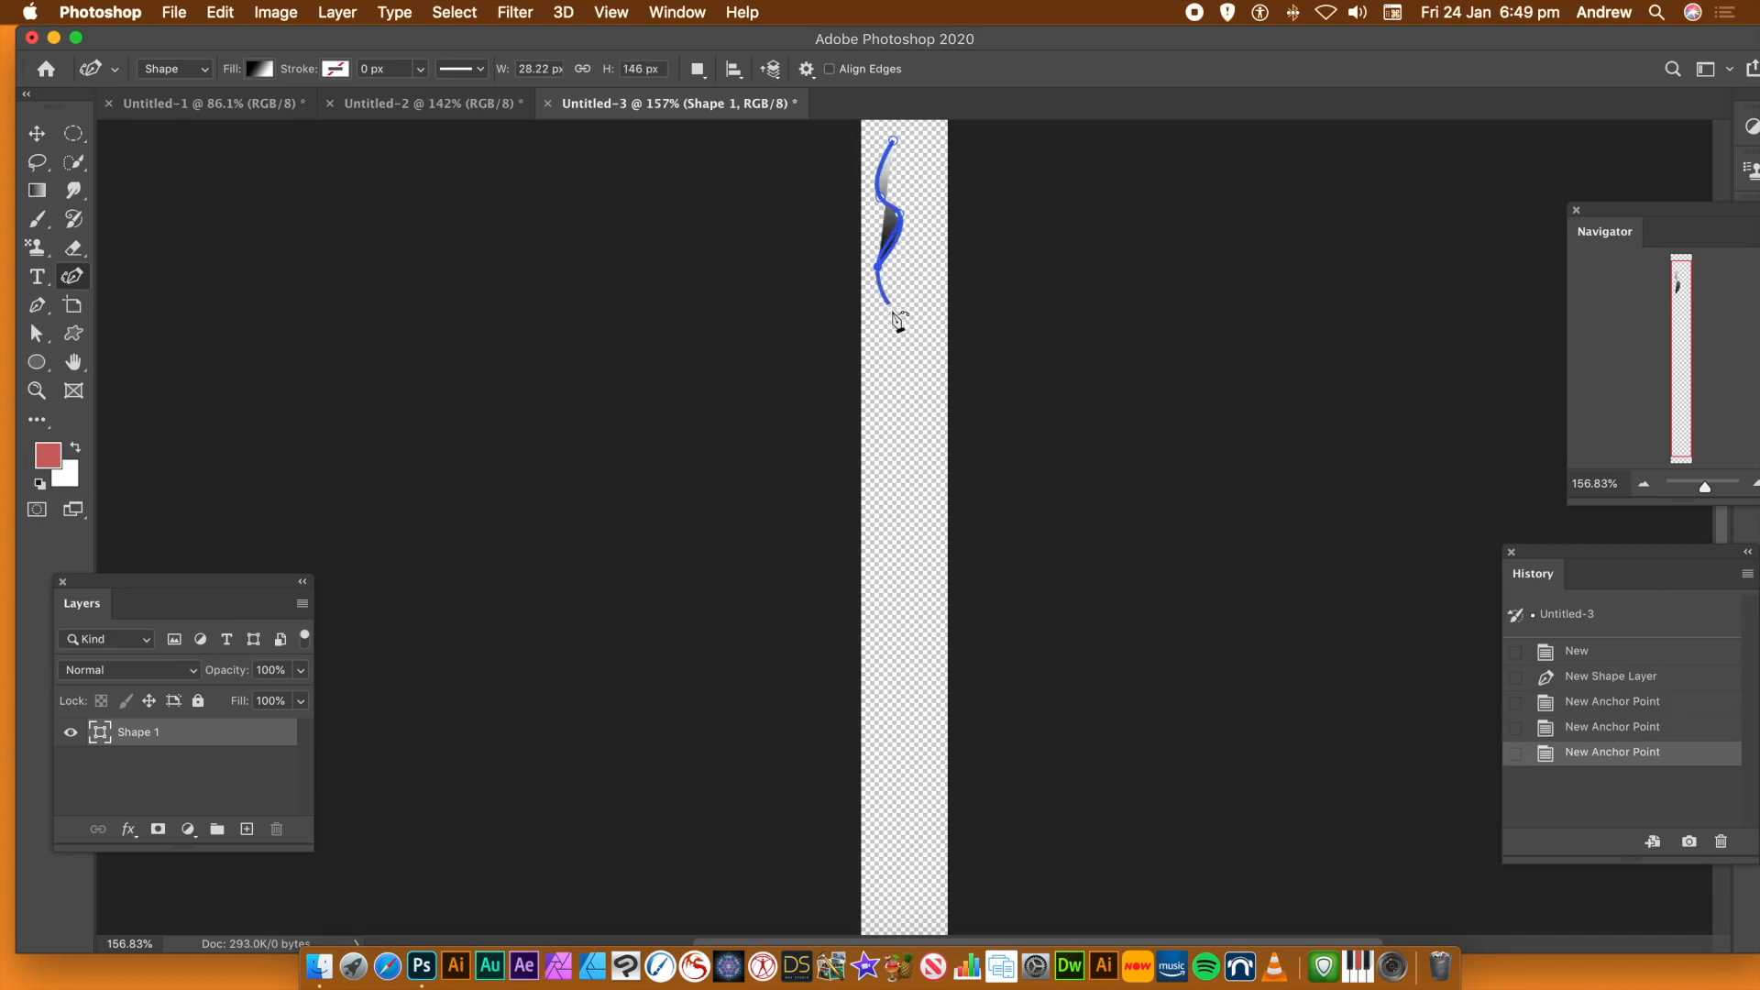
left_click(904, 303)
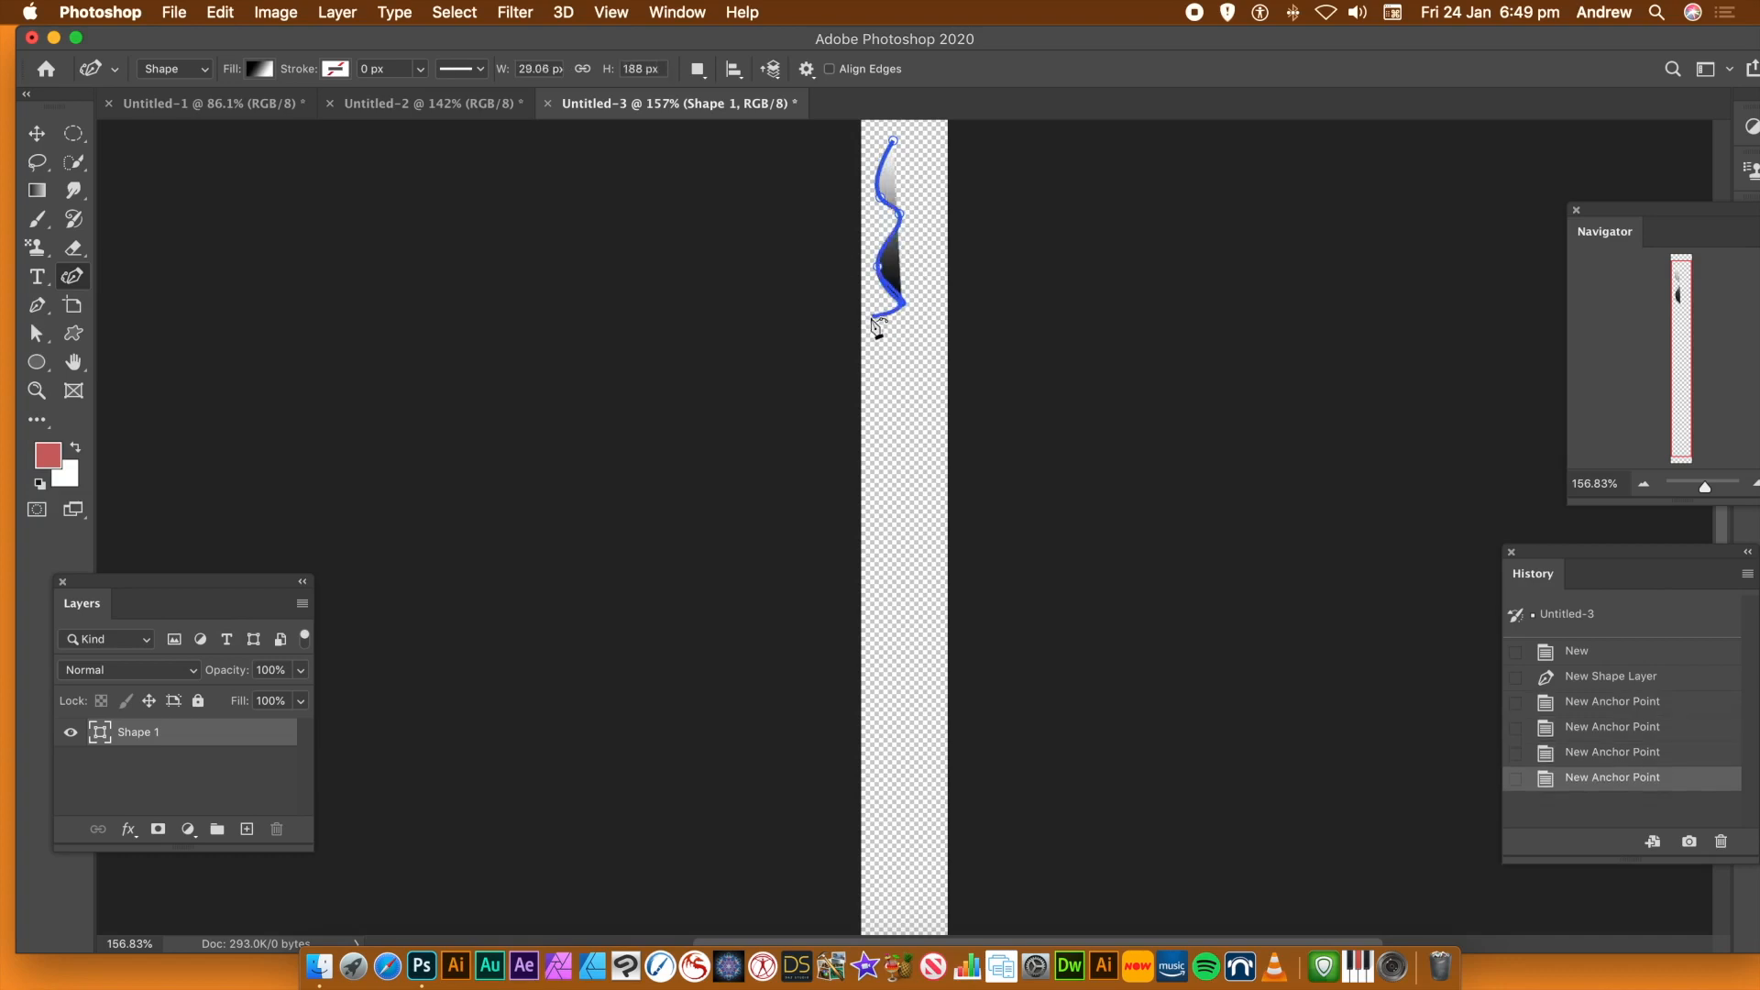
left_click(871, 319)
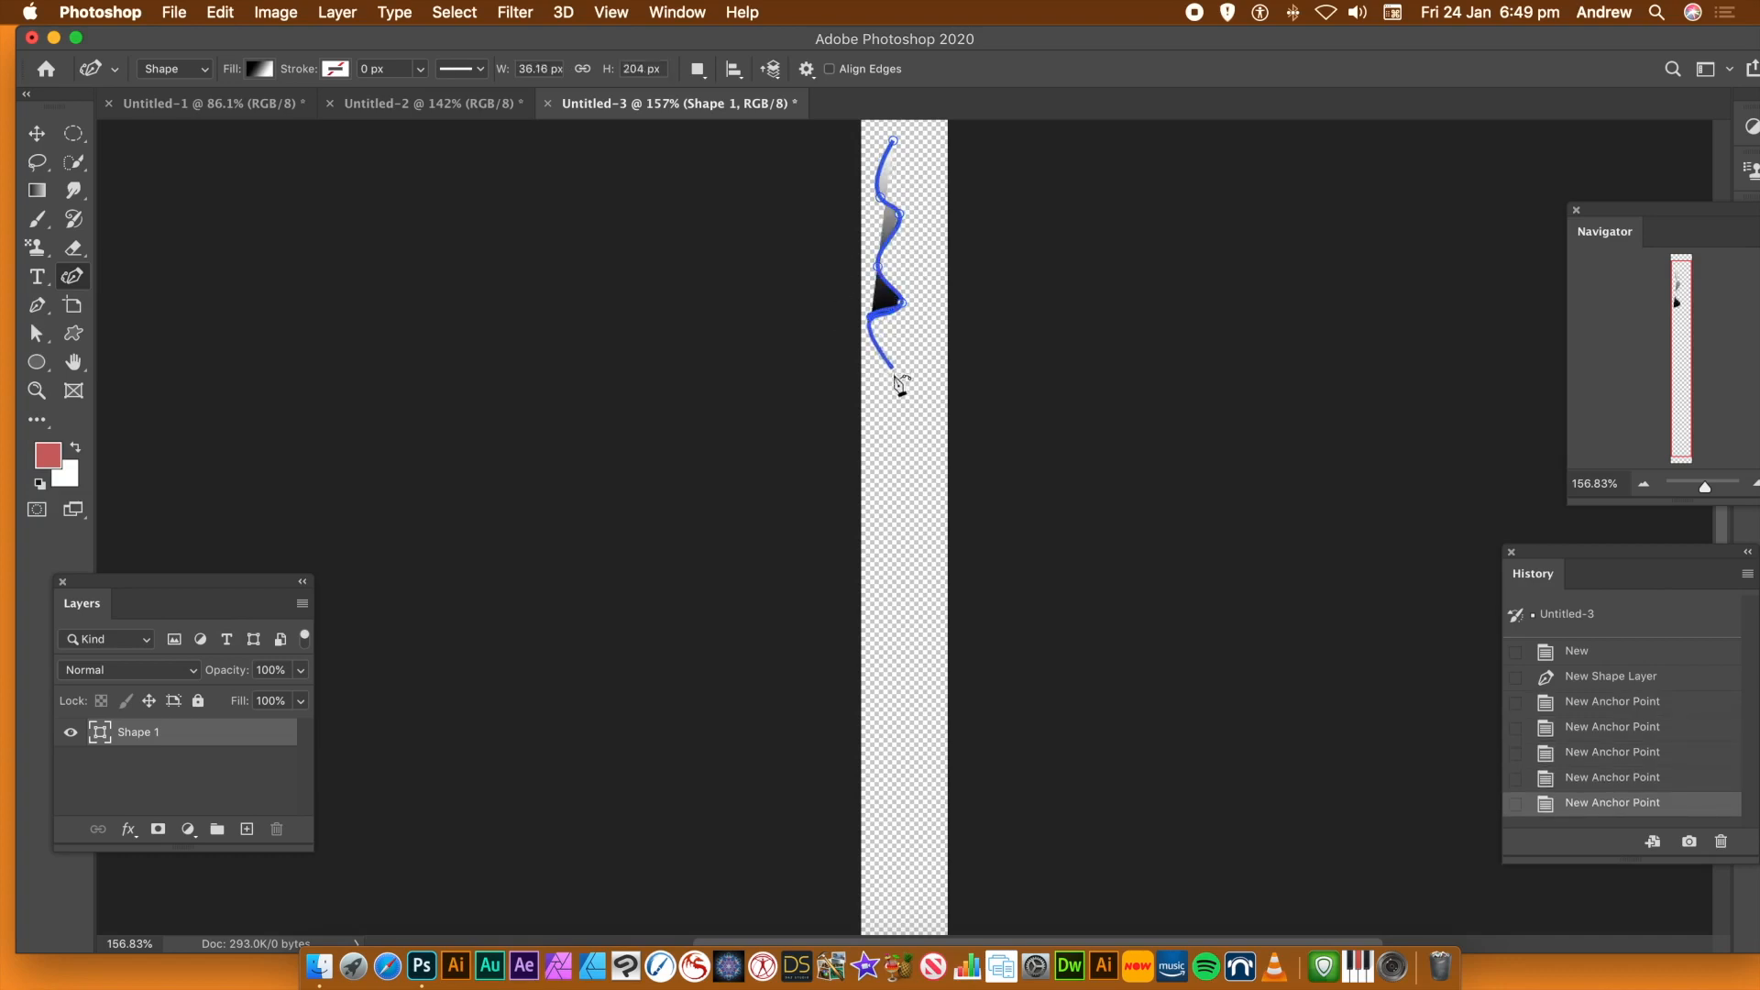
left_click(896, 377)
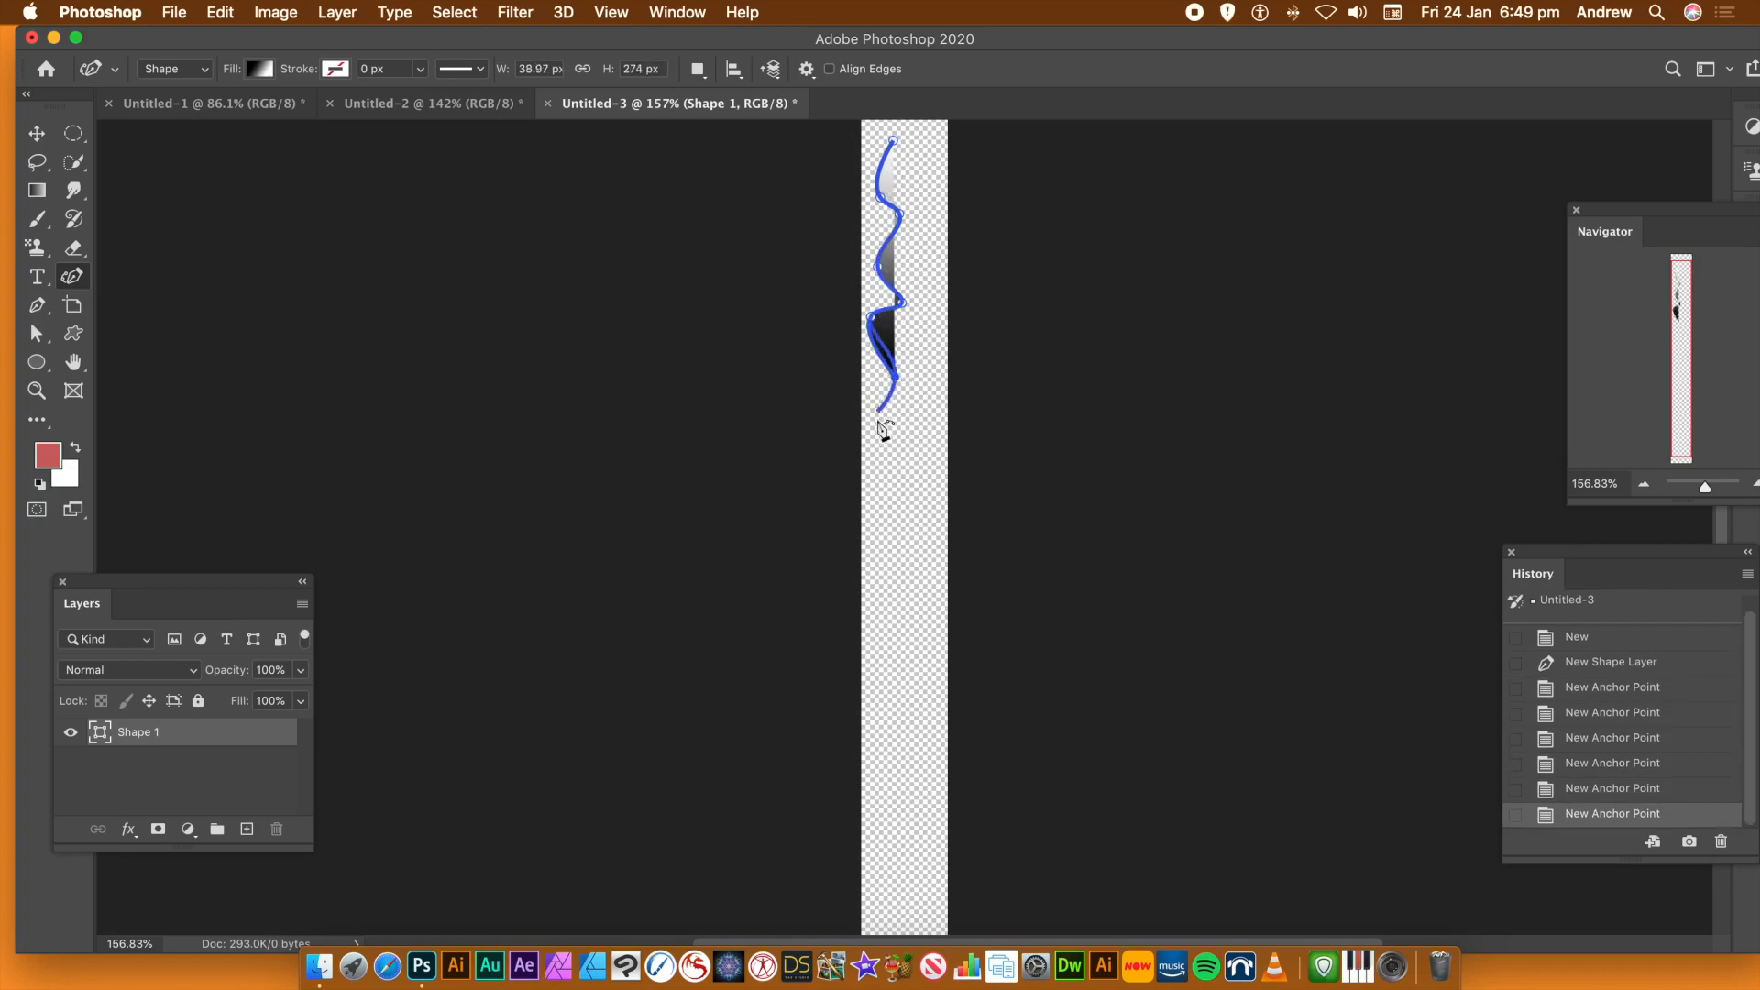
left_click(879, 516)
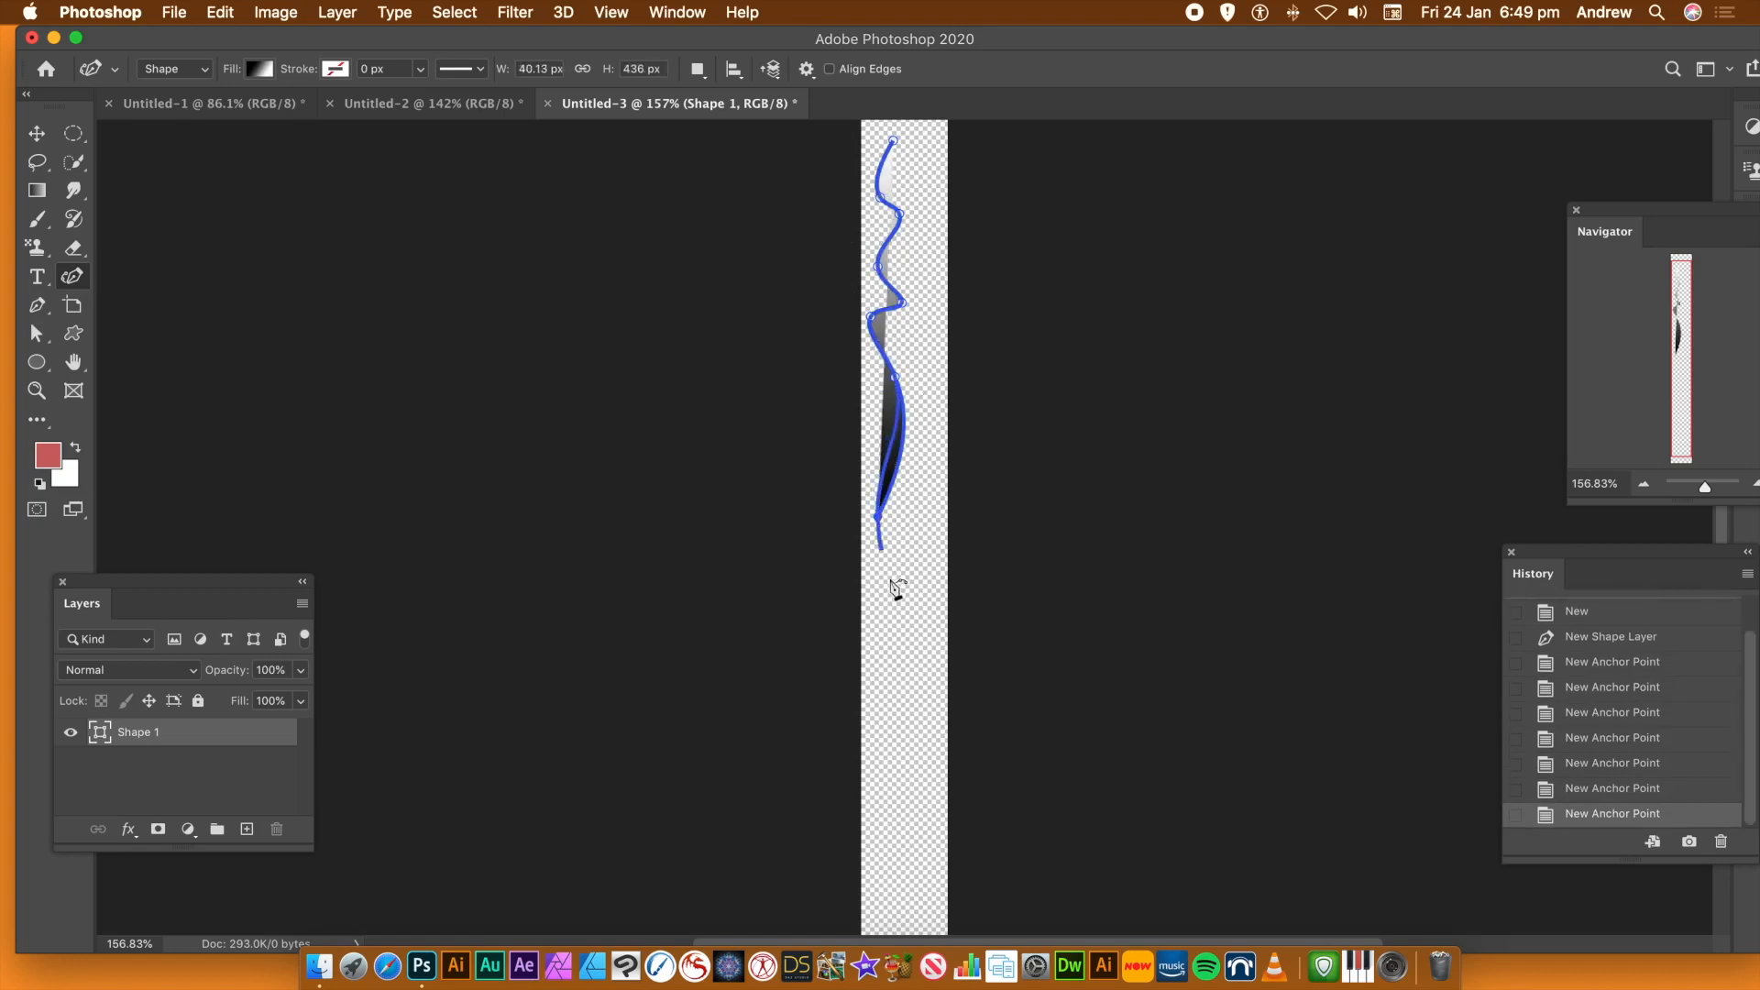
left_click(901, 581)
left_click(878, 660)
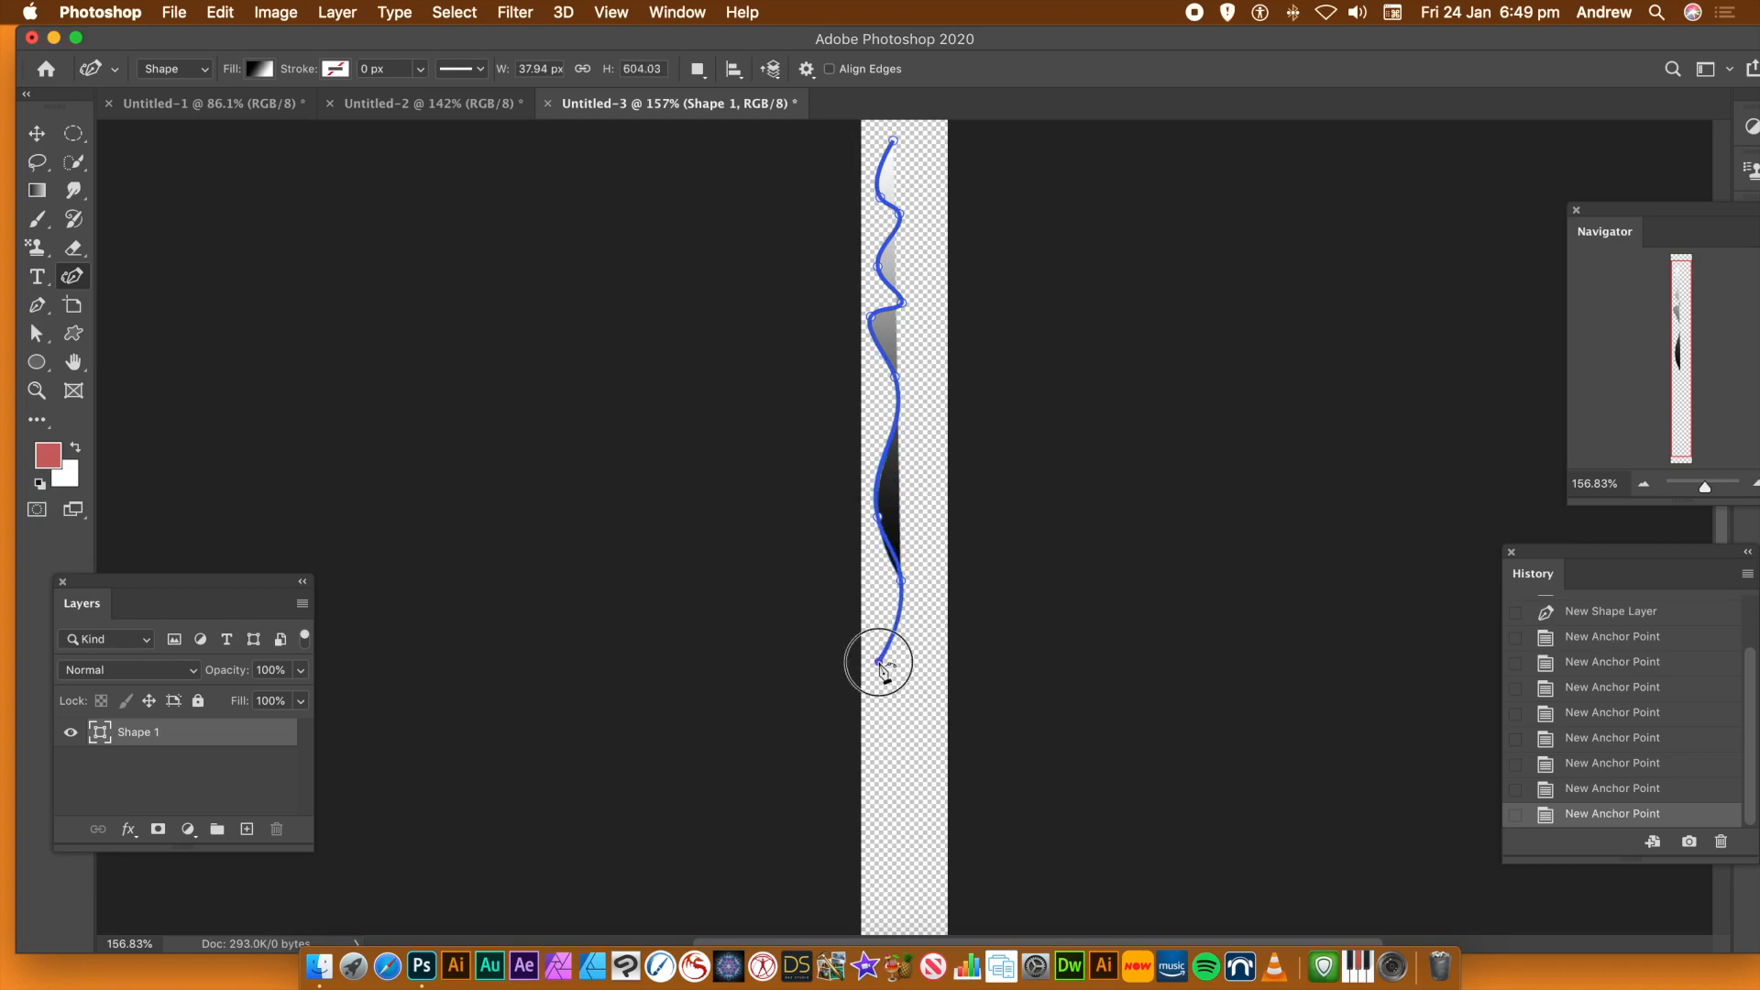
left_click(903, 755)
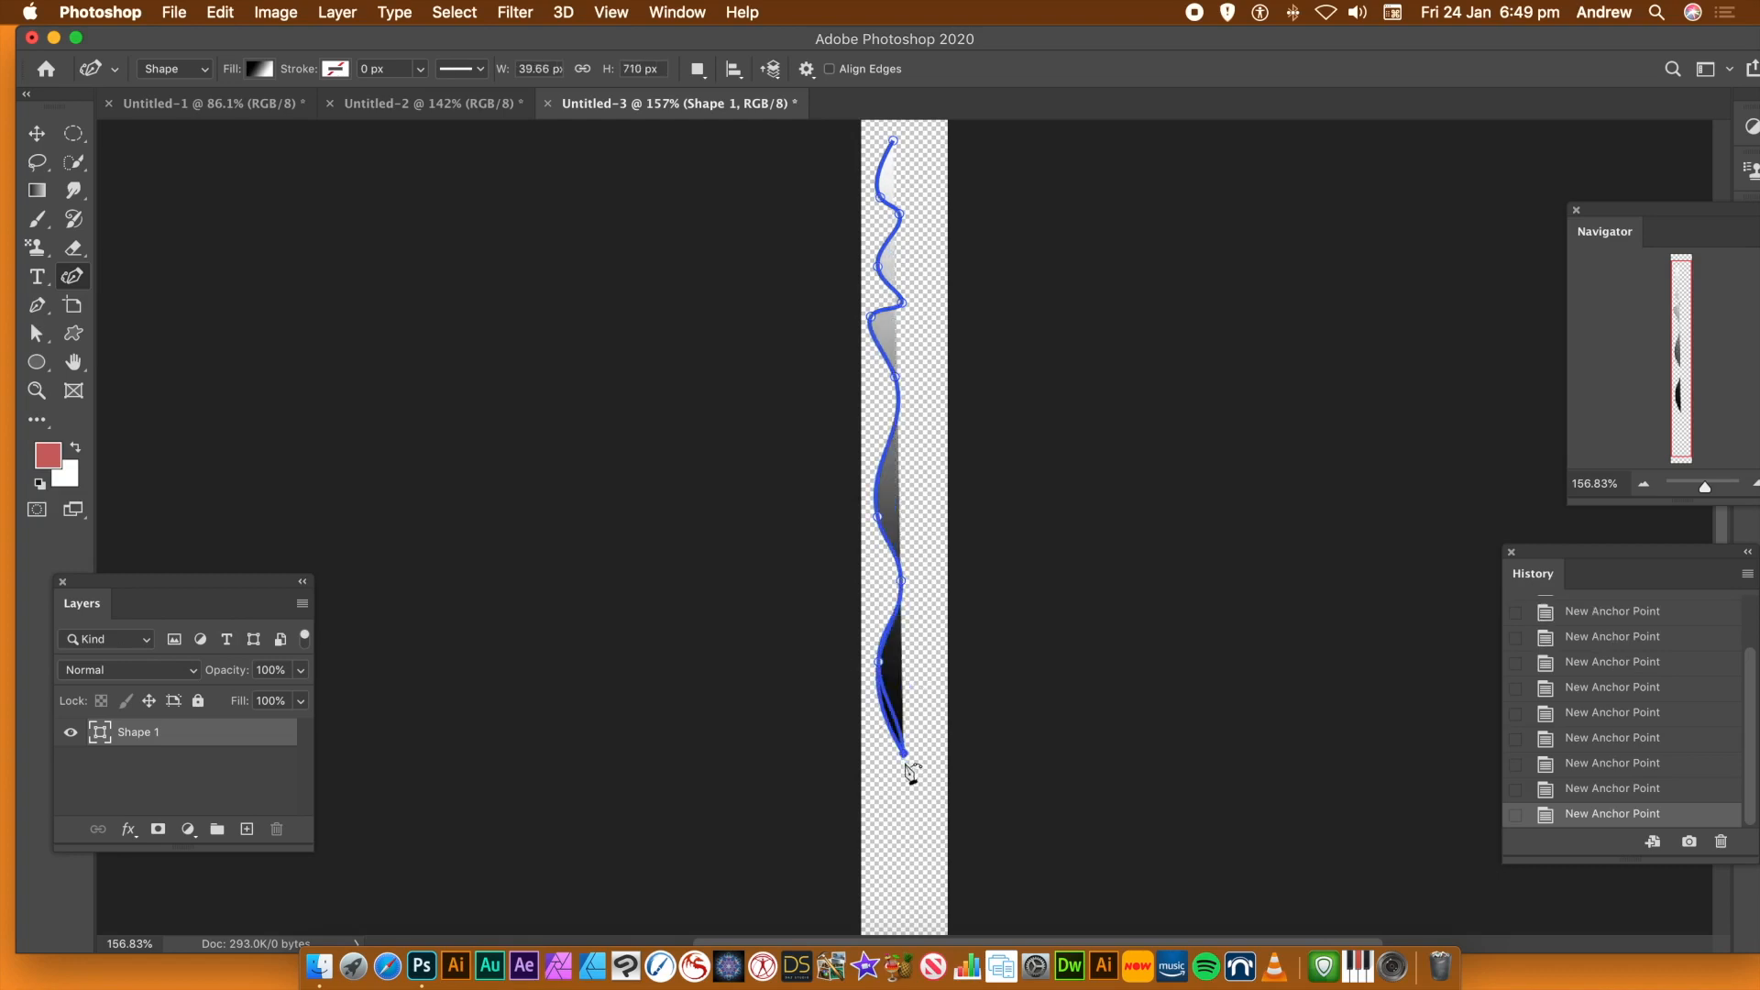
left_click(879, 829)
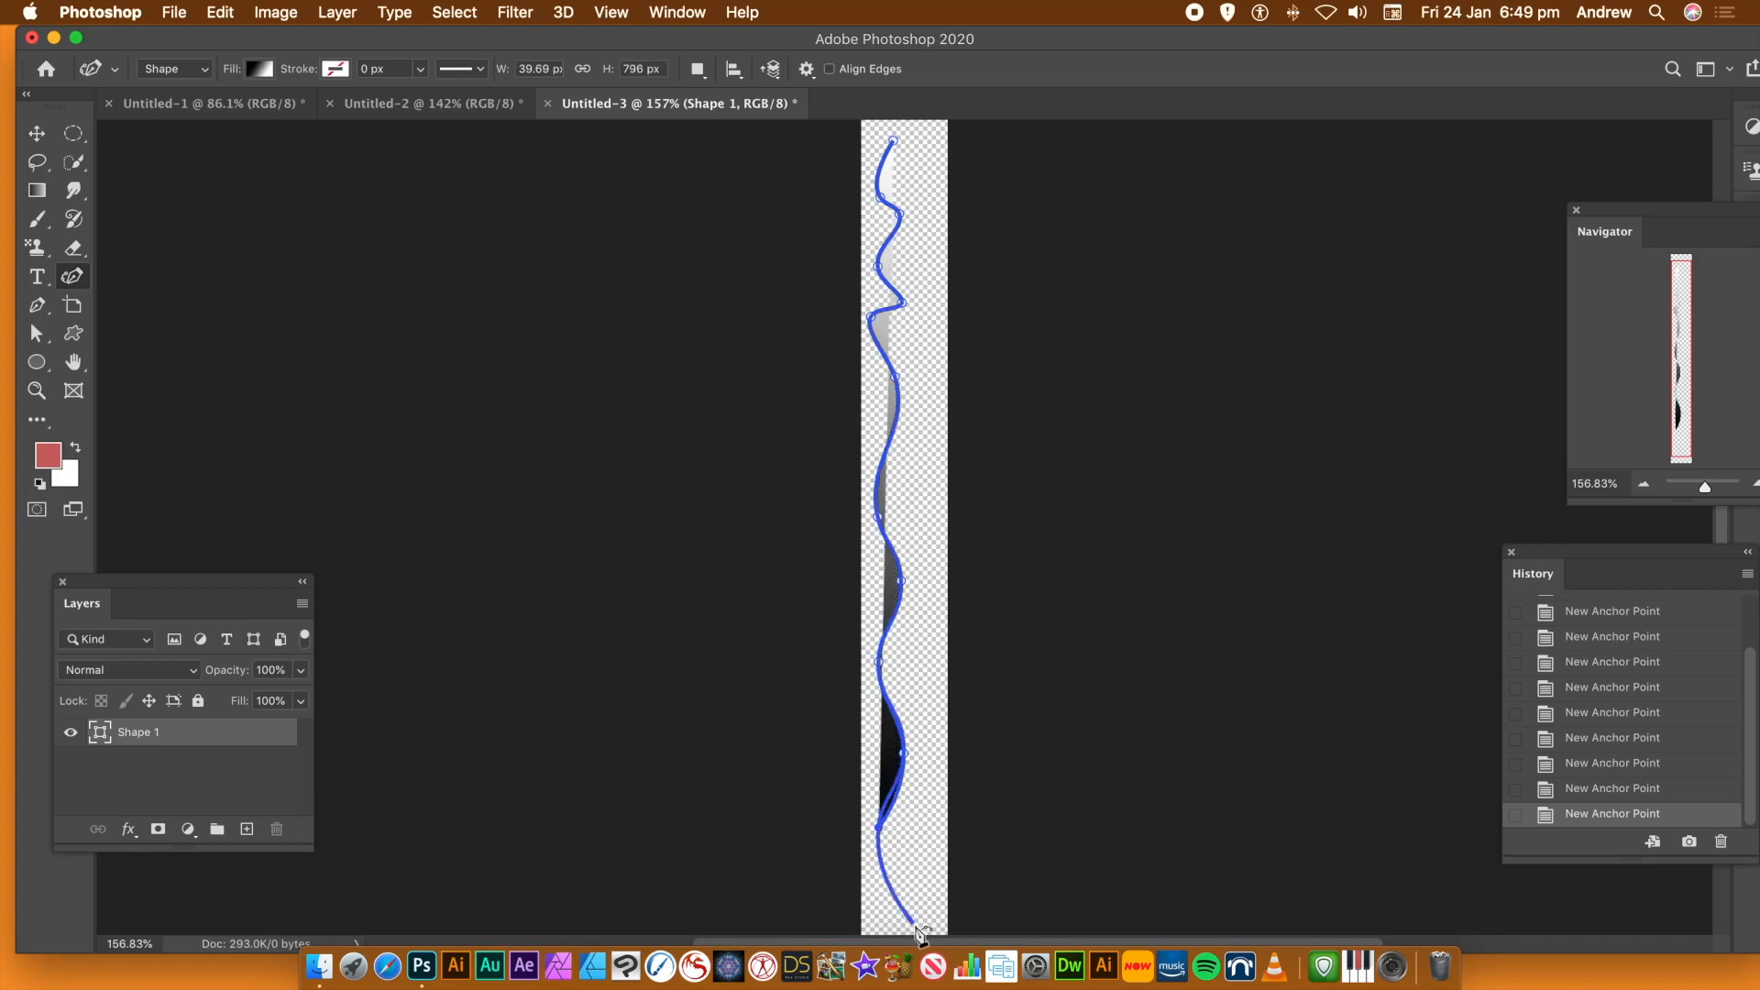
left_click(919, 913)
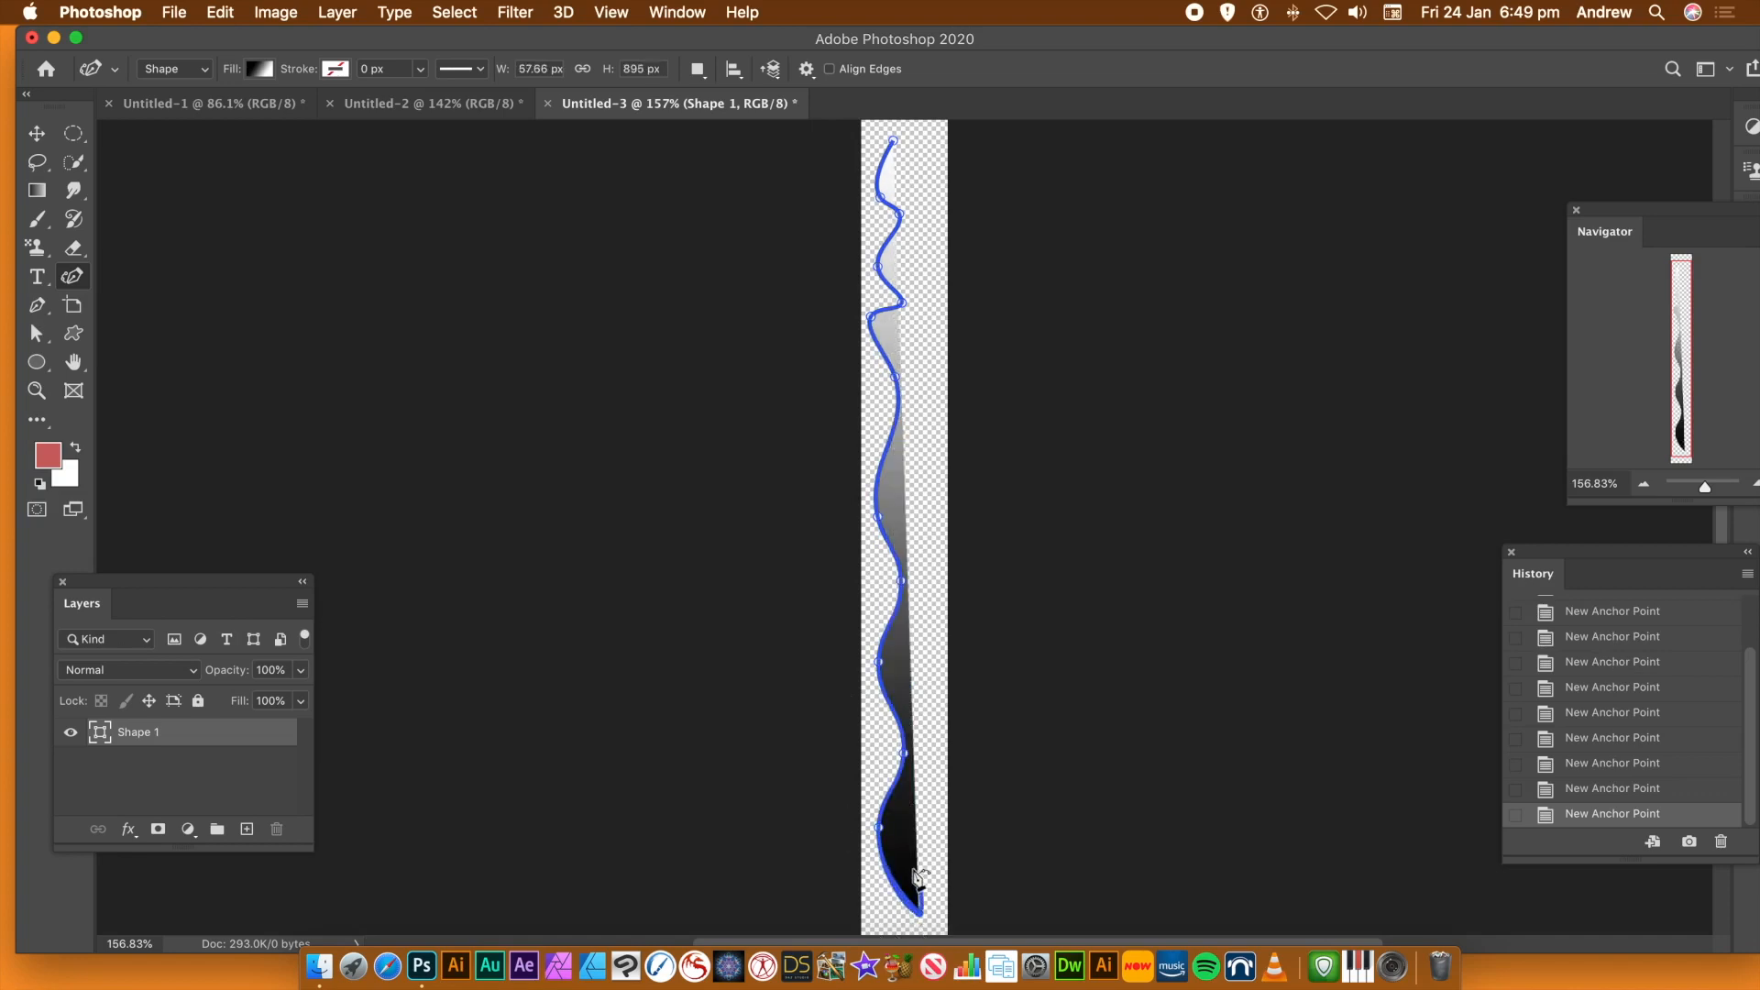
Draw the wavy right edge back up to the starting point and close the path, making the shape about 71 px wide
left_click(904, 829)
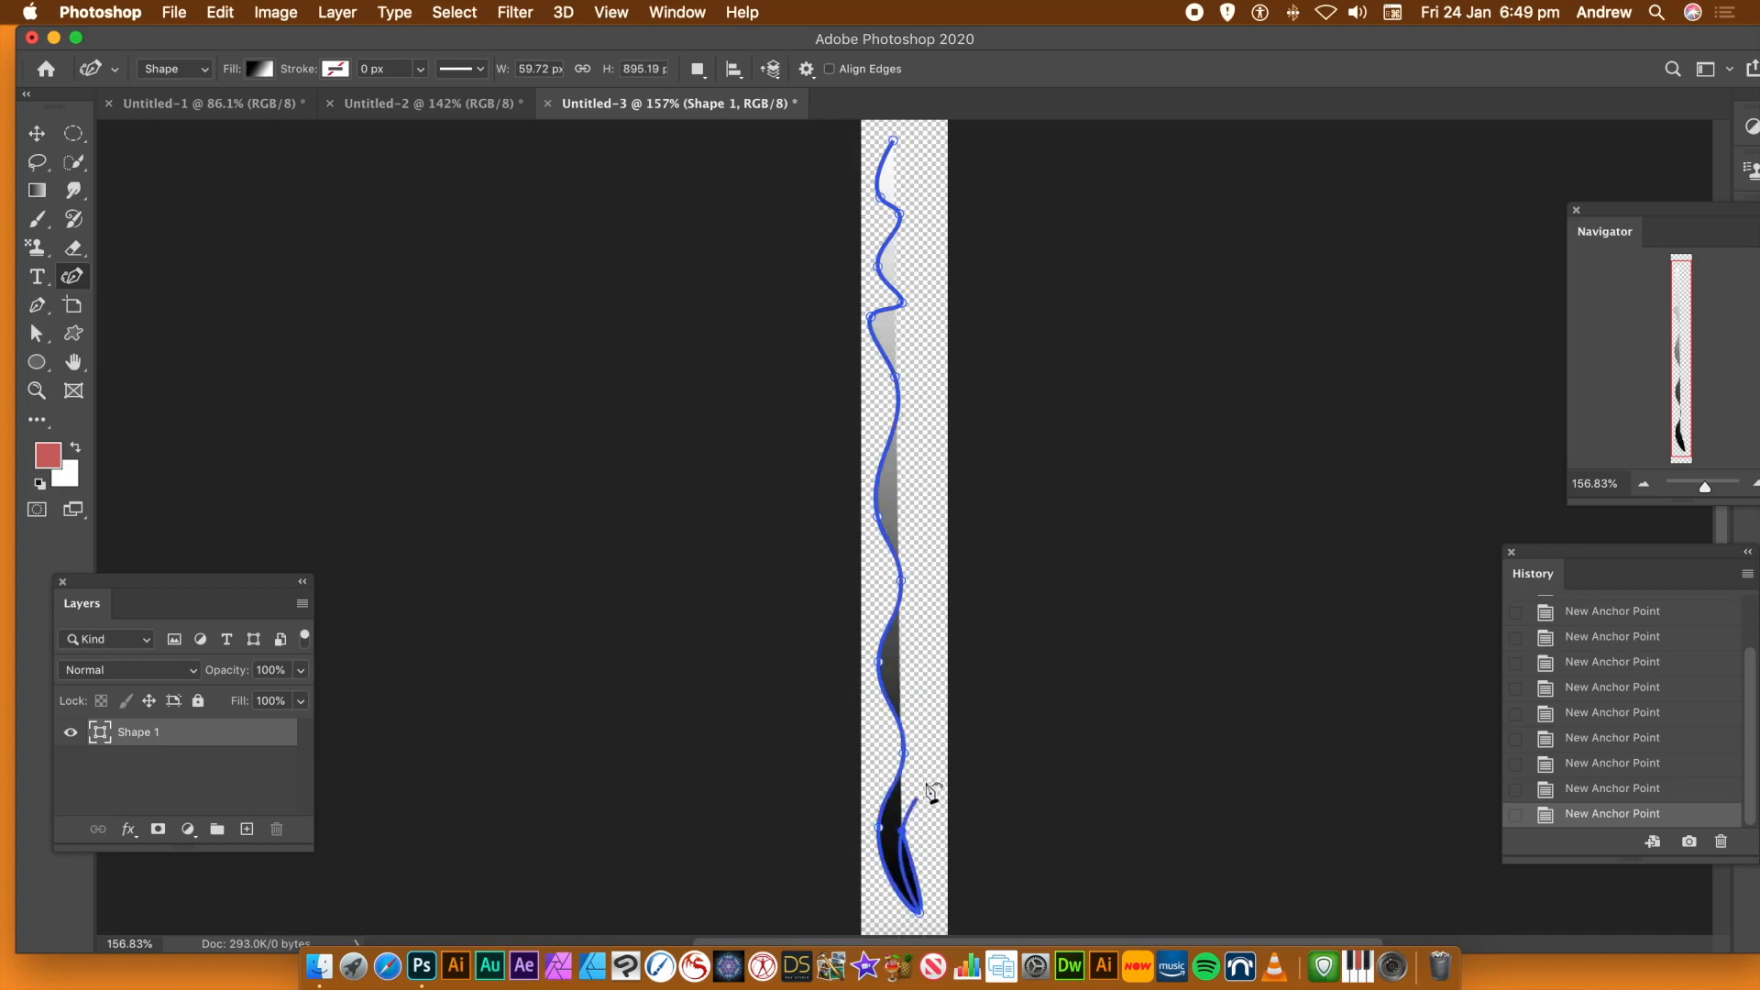
left_click(931, 756)
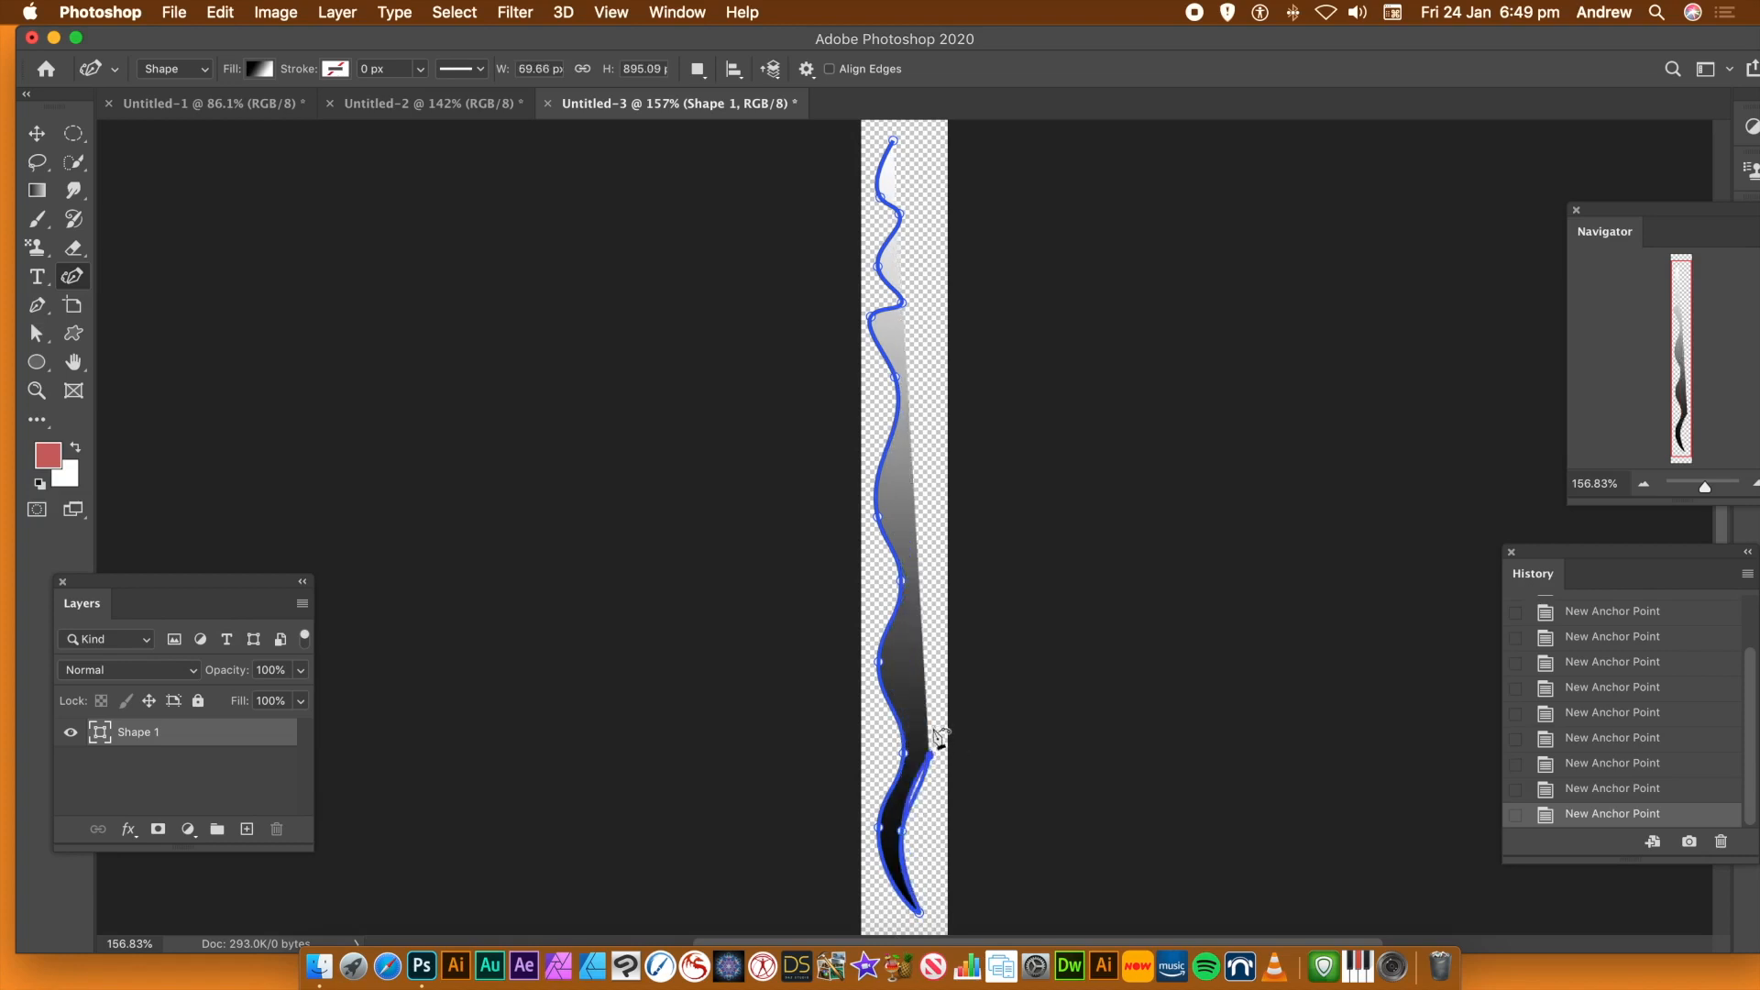
left_click(906, 666)
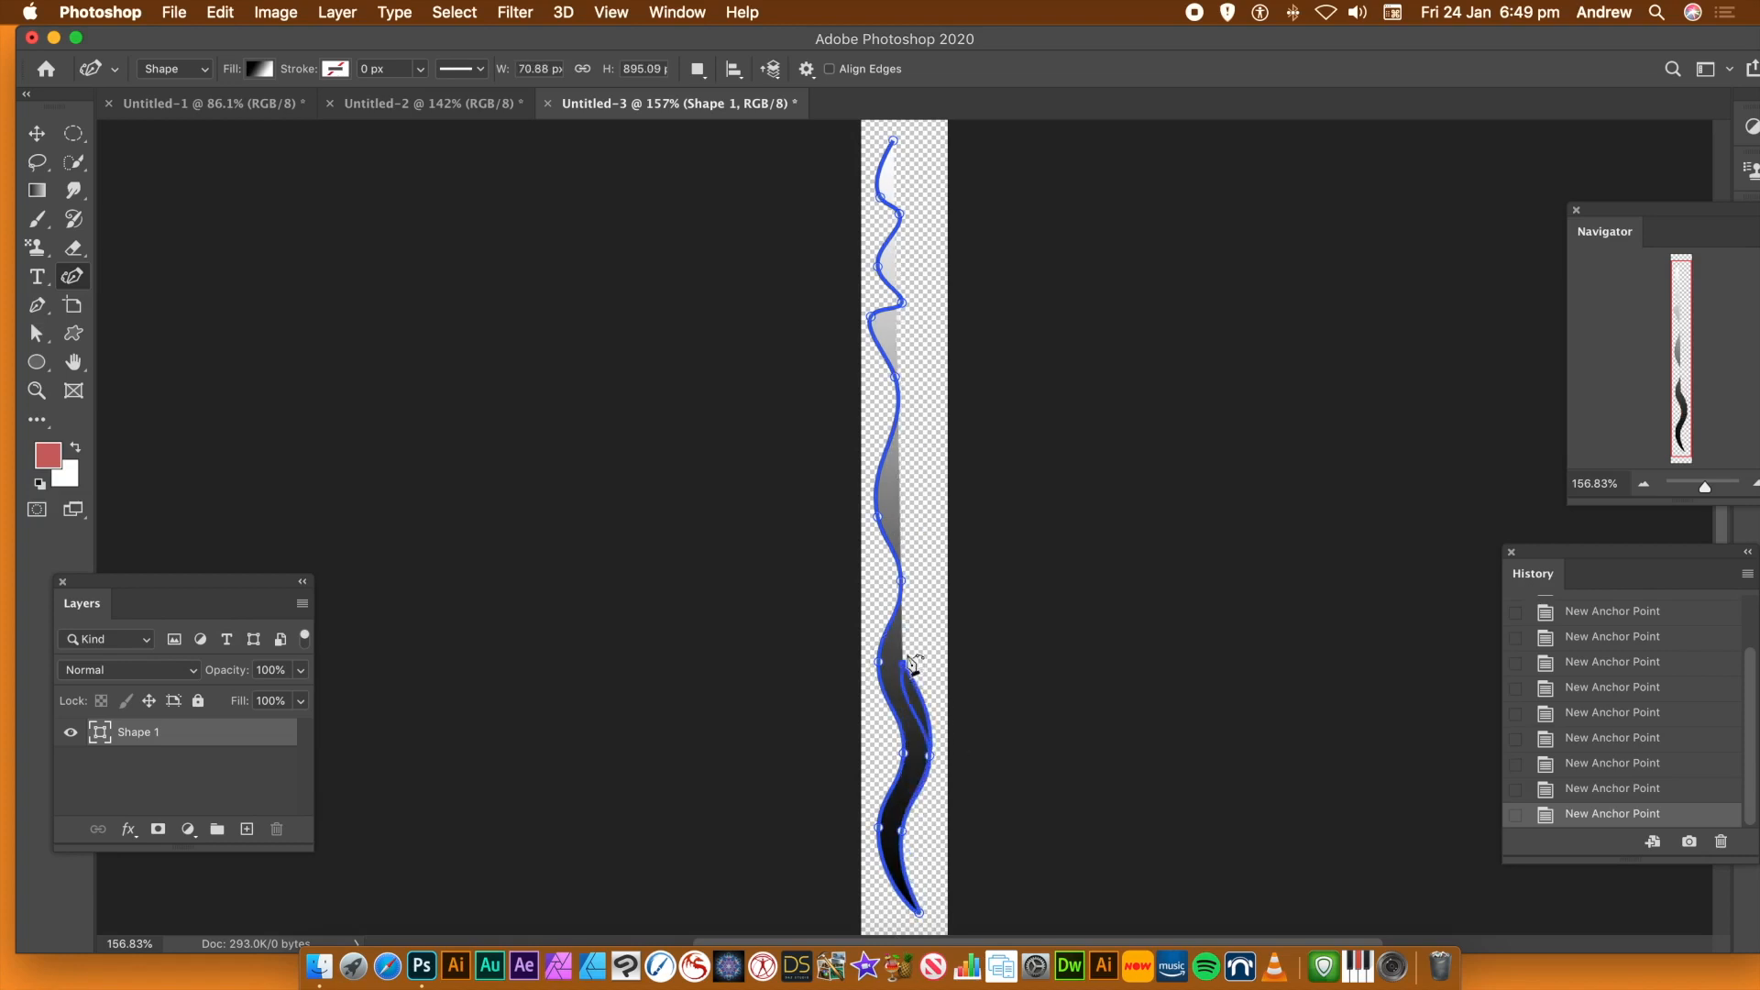
left_click(929, 566)
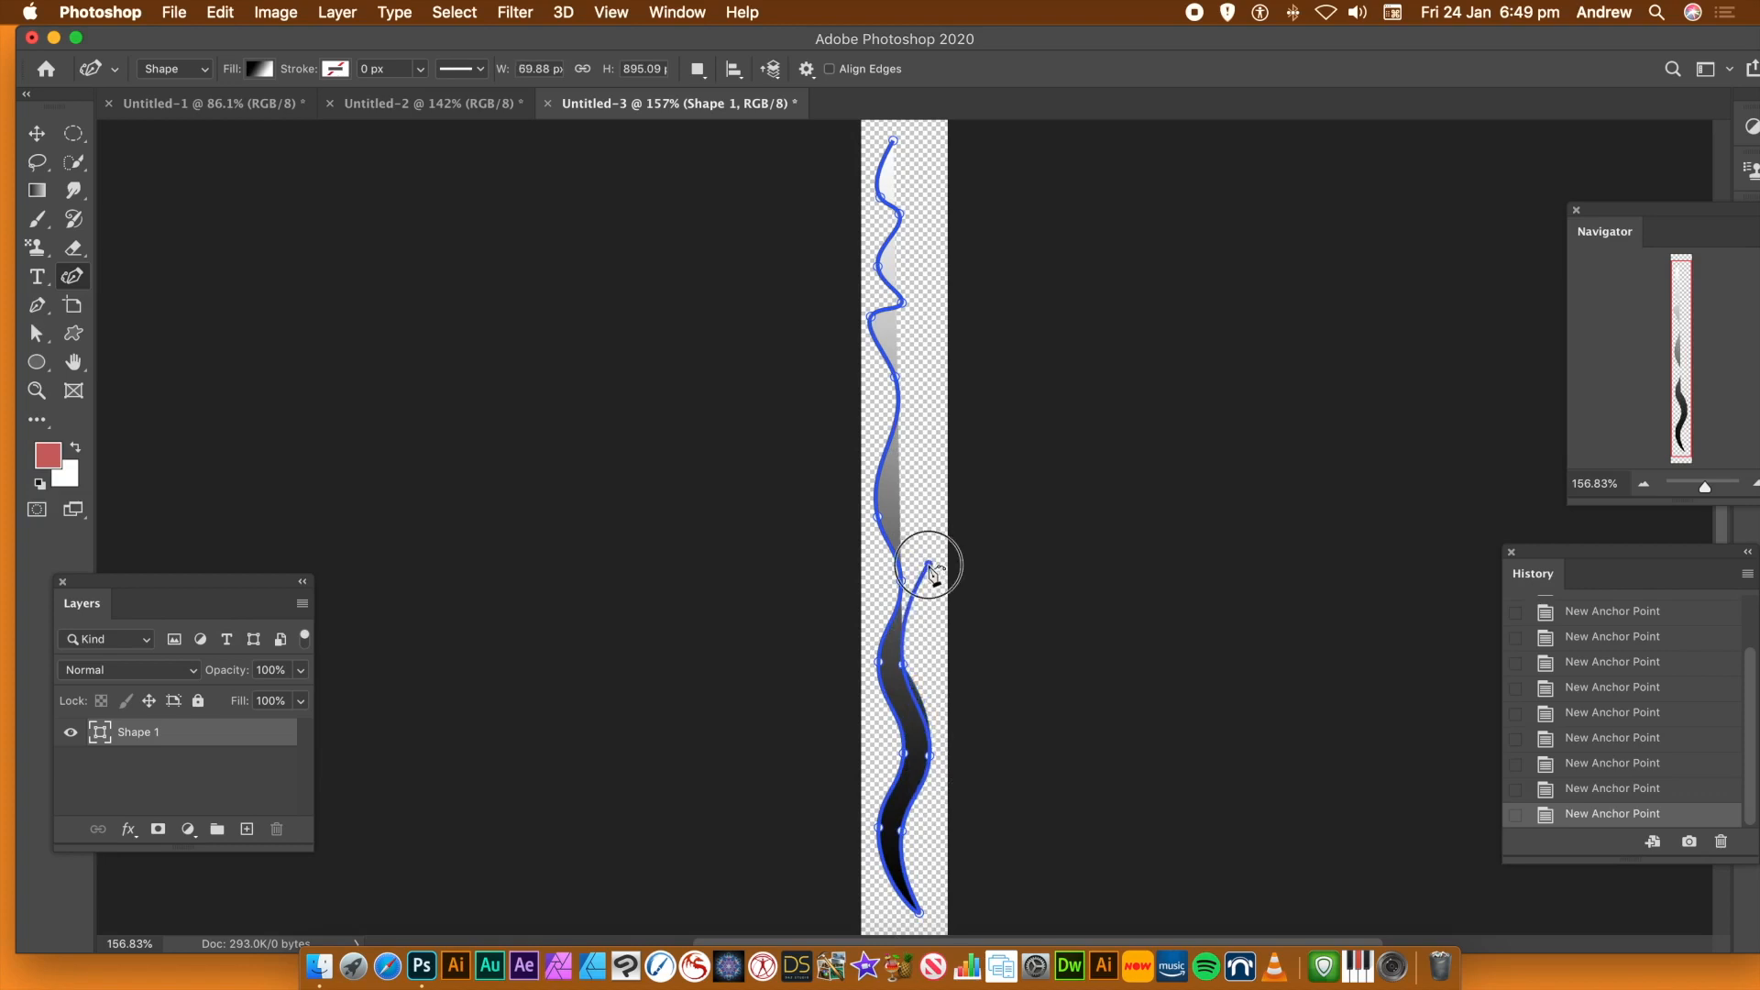
left_click(886, 510)
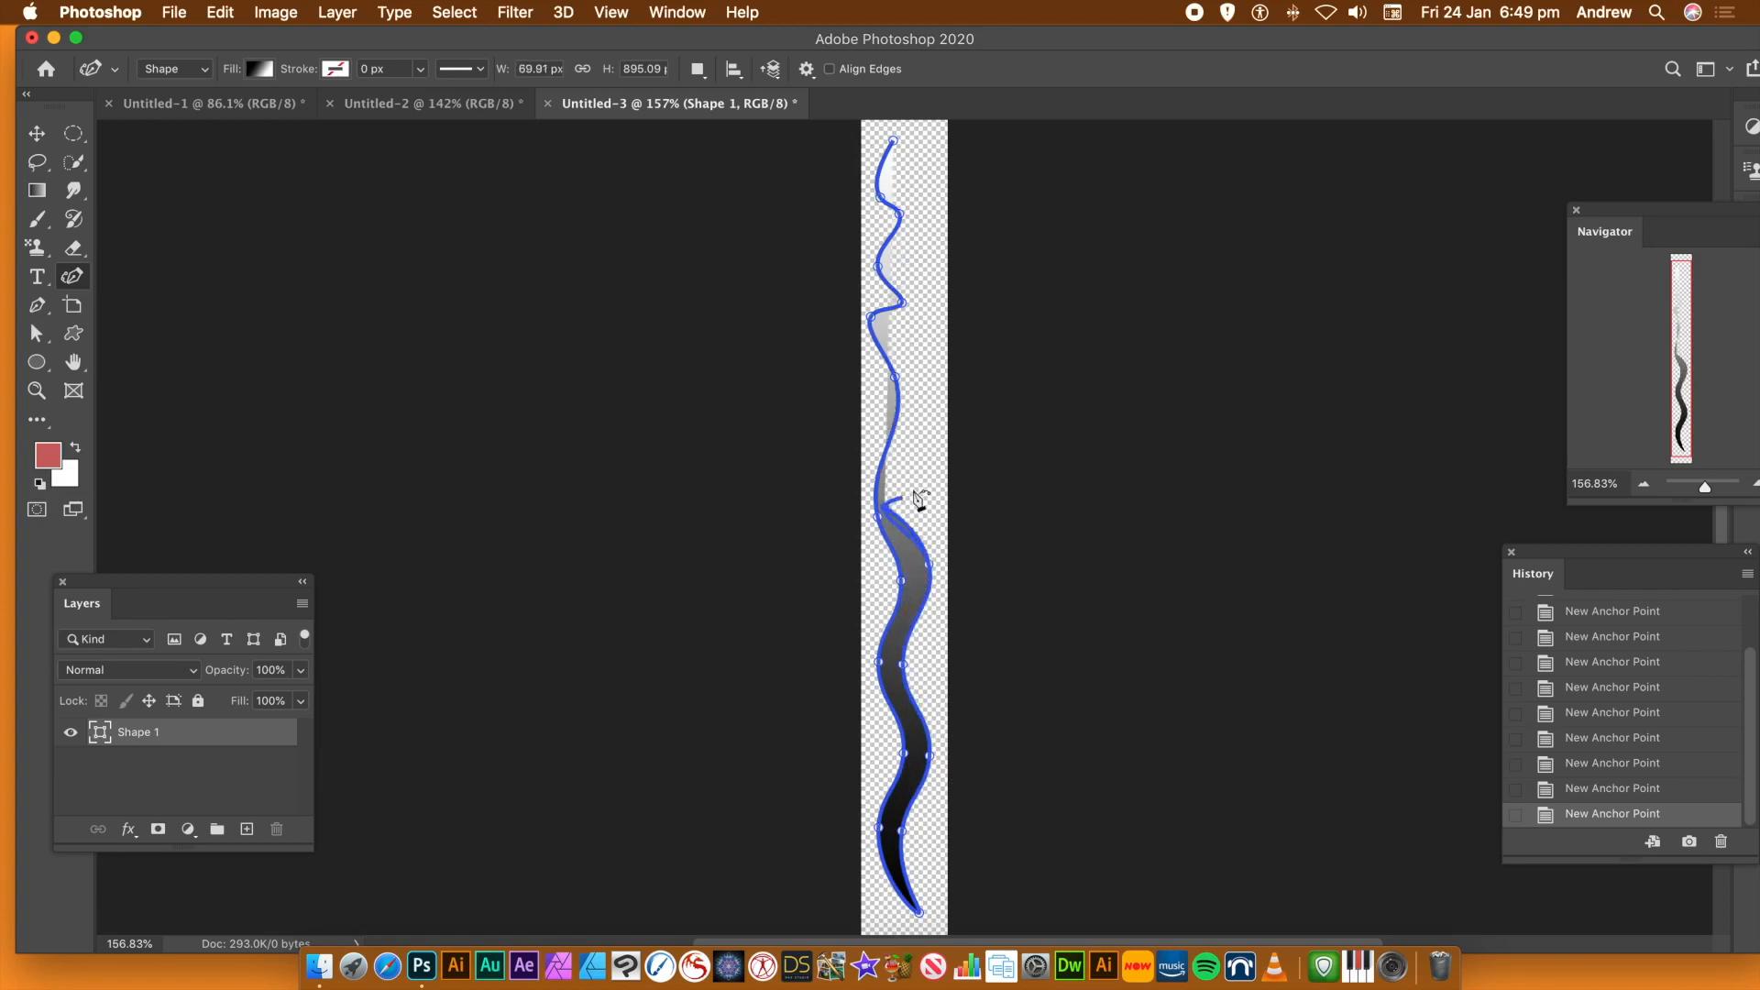
left_click(909, 444)
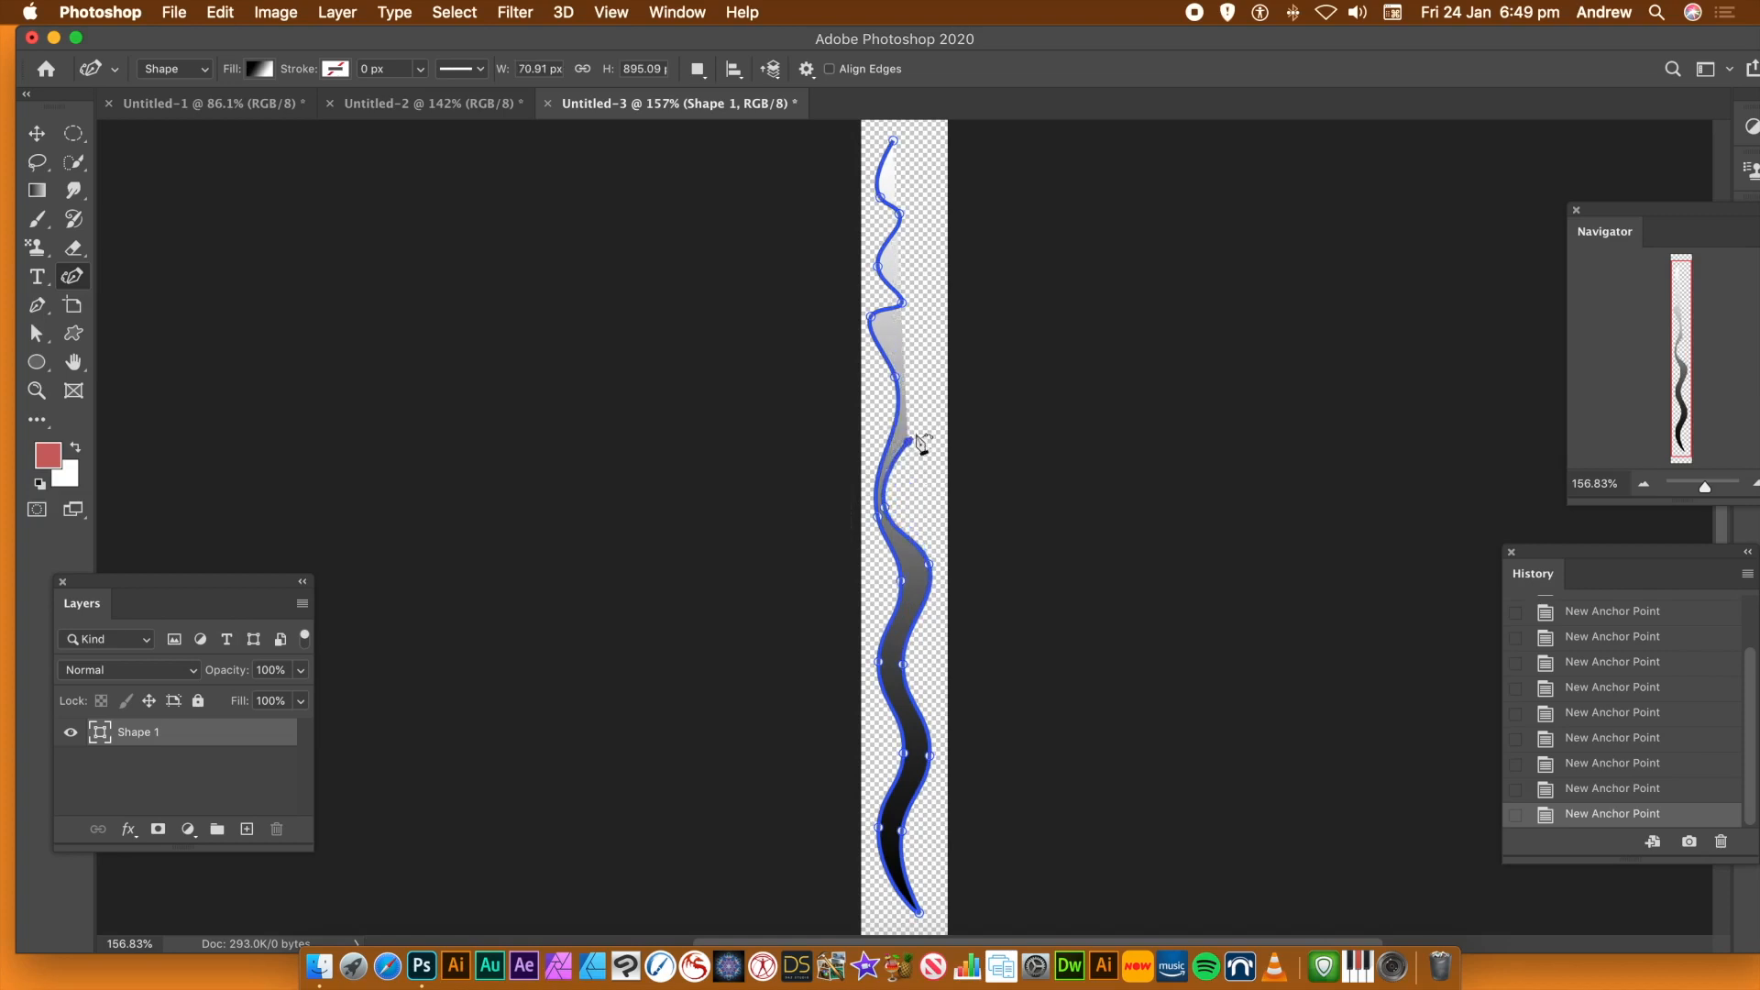
left_click(919, 365)
left_click(895, 346)
left_click(928, 316)
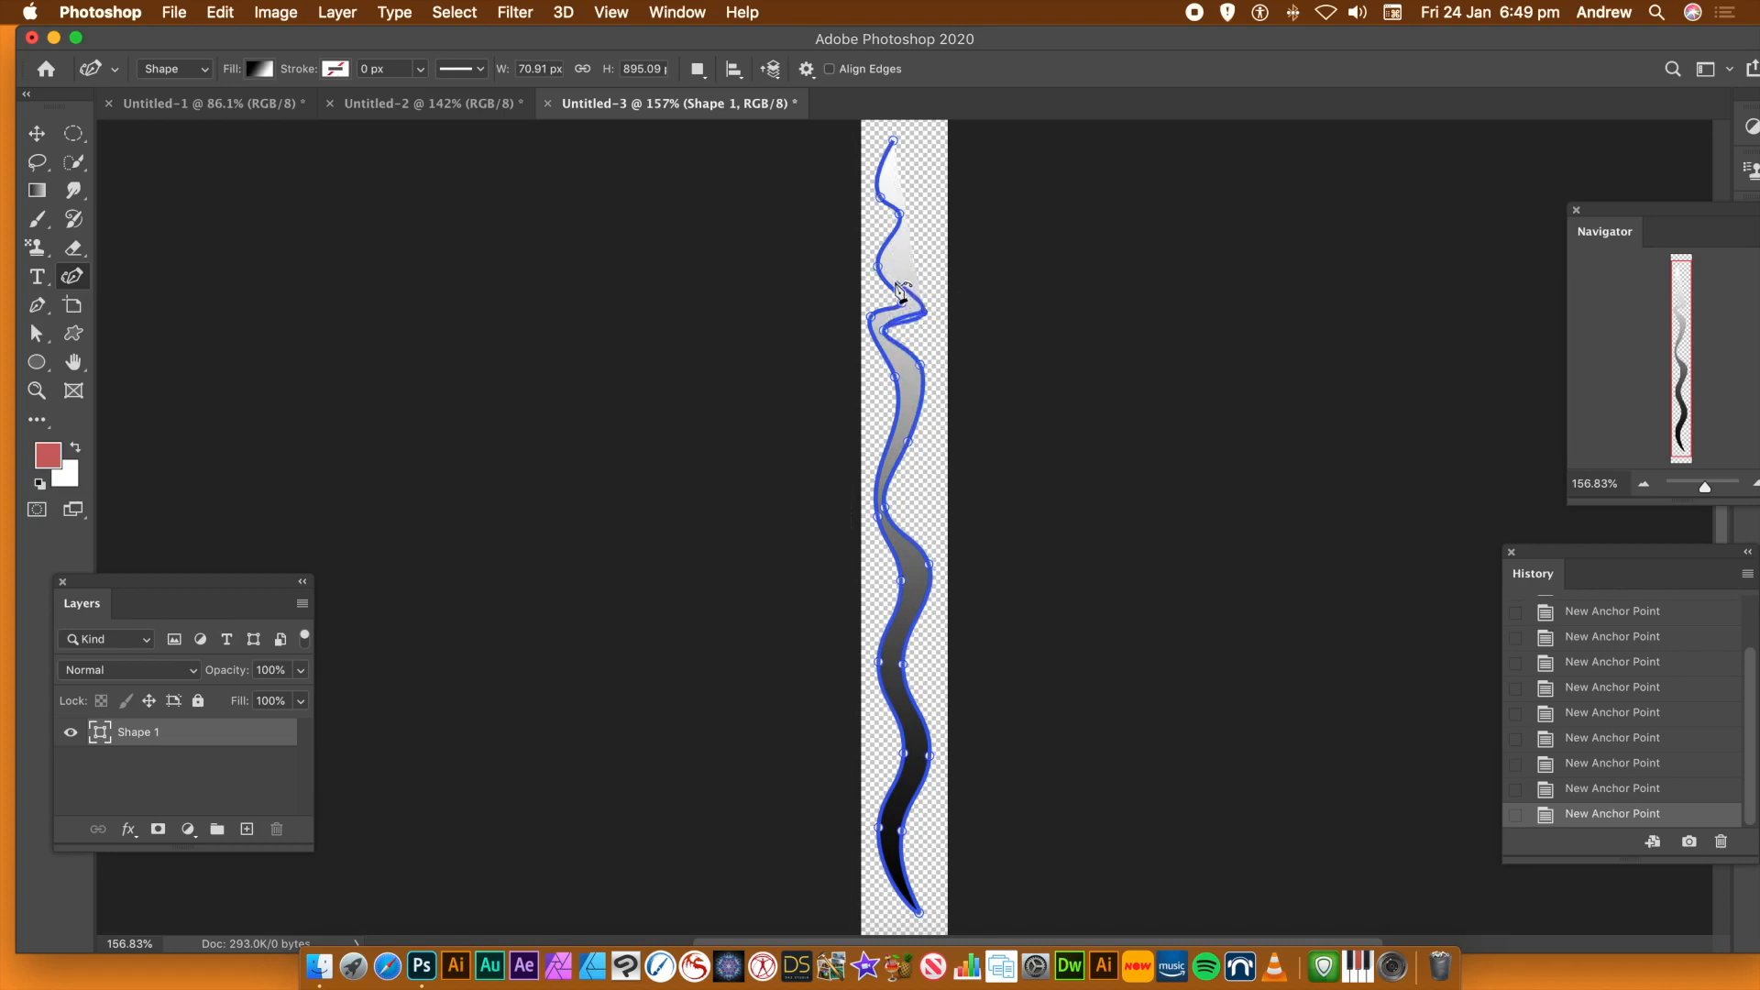
left_click(892, 266)
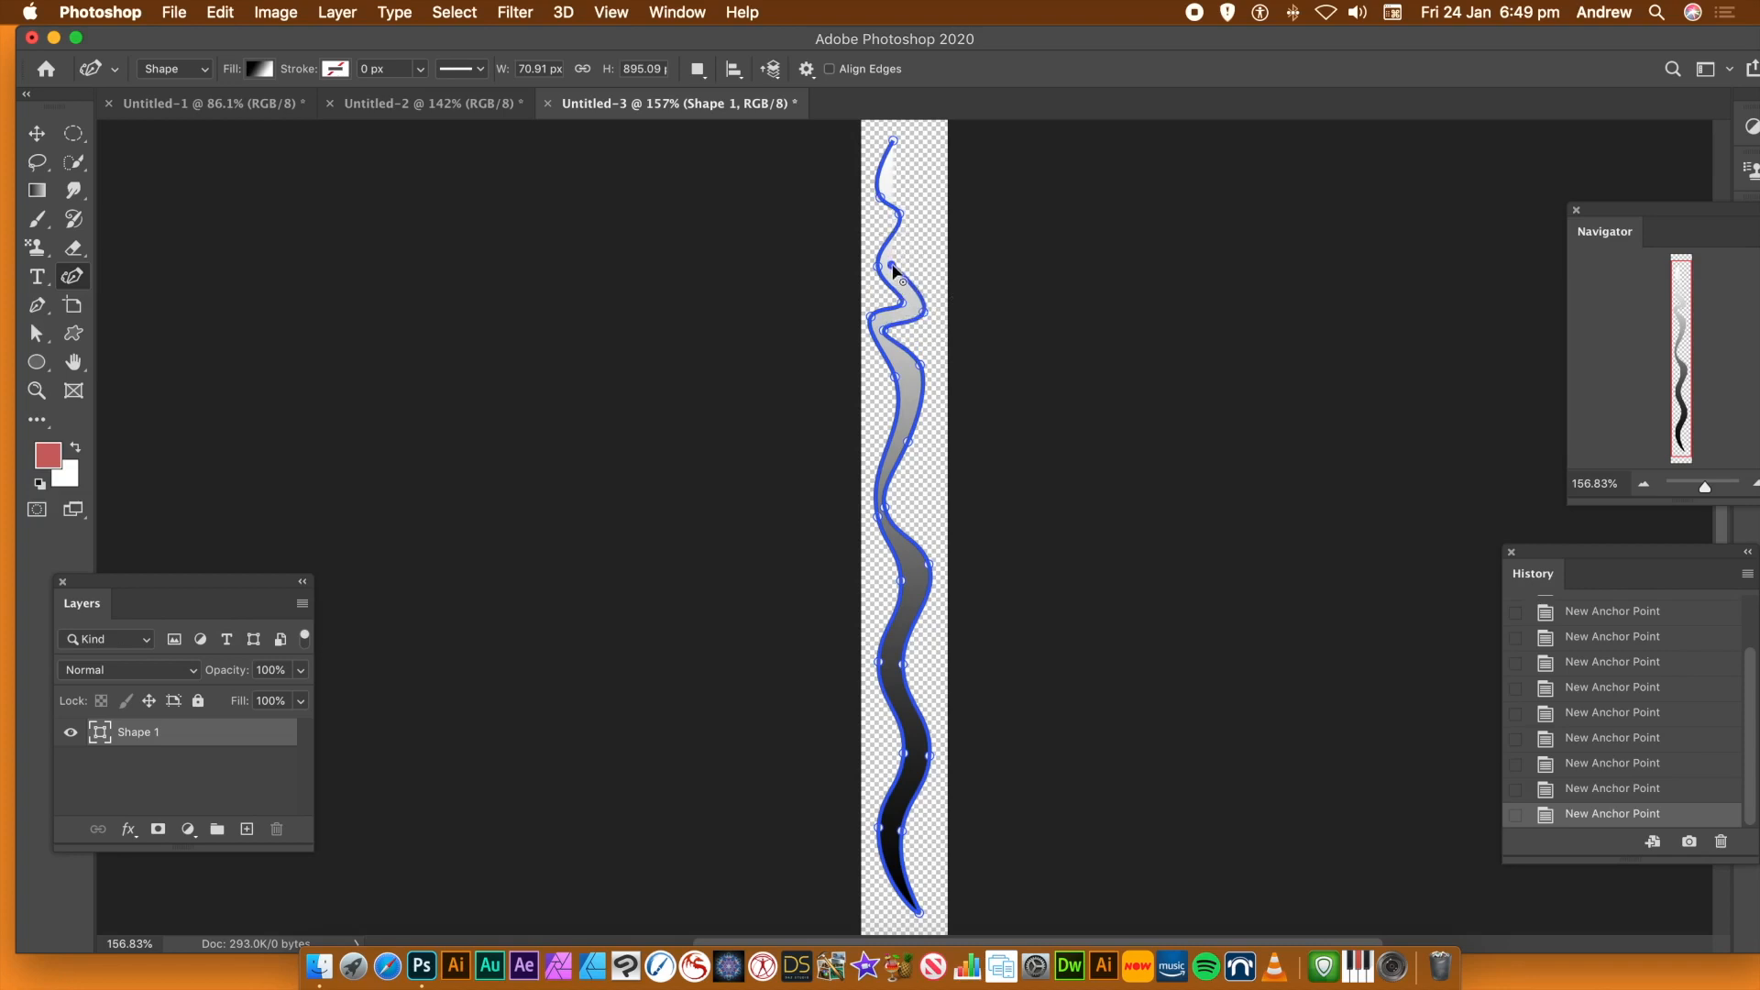
left_click(924, 219)
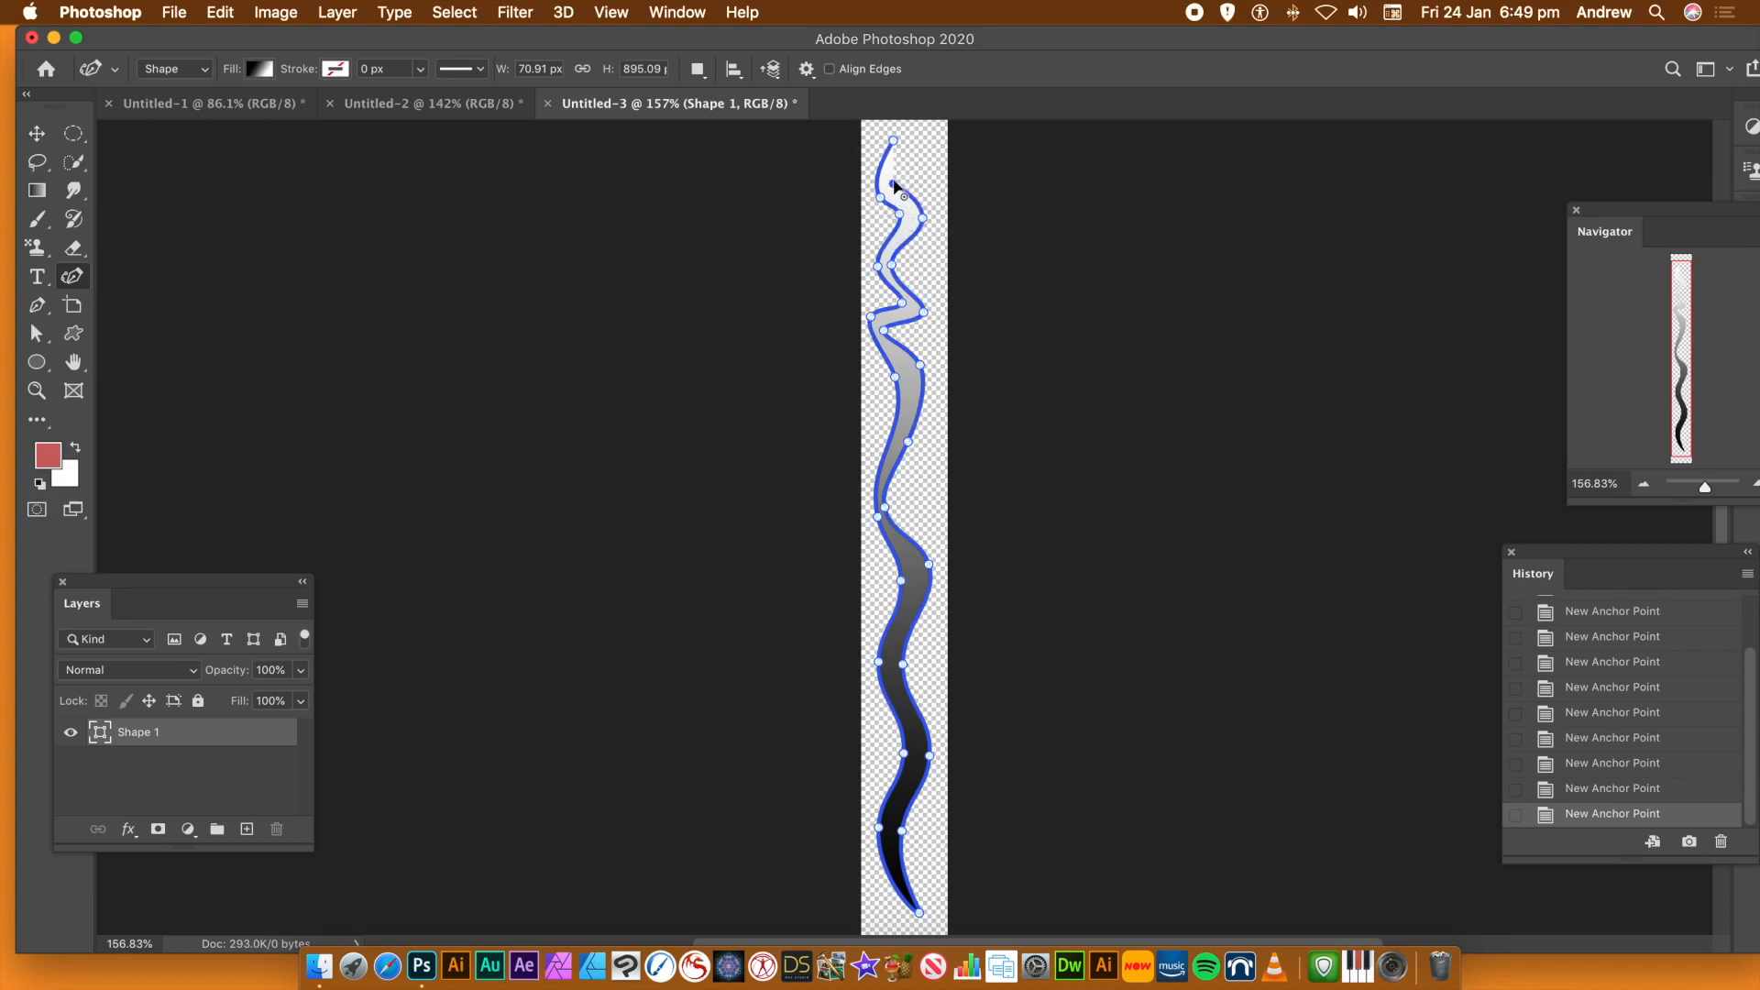
left_click(893, 140)
left_click(895, 140)
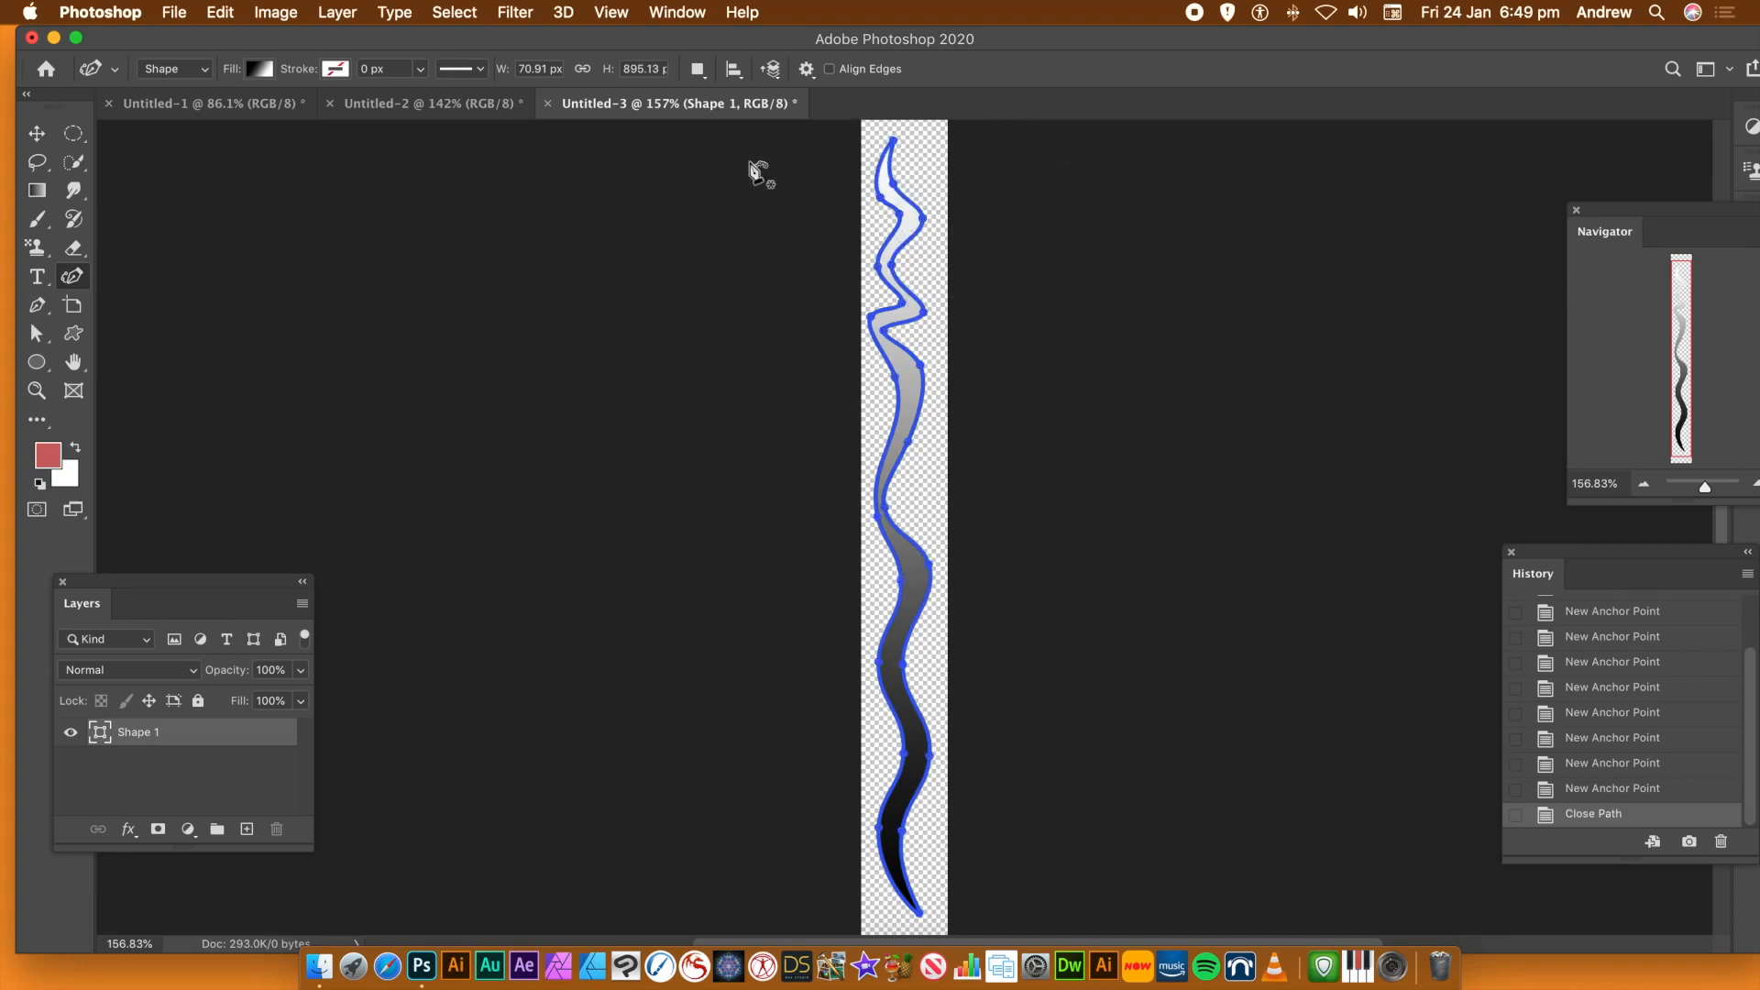
Define the wavy gradient shape as a pattern, keeping the suggested name
left_click(219, 13)
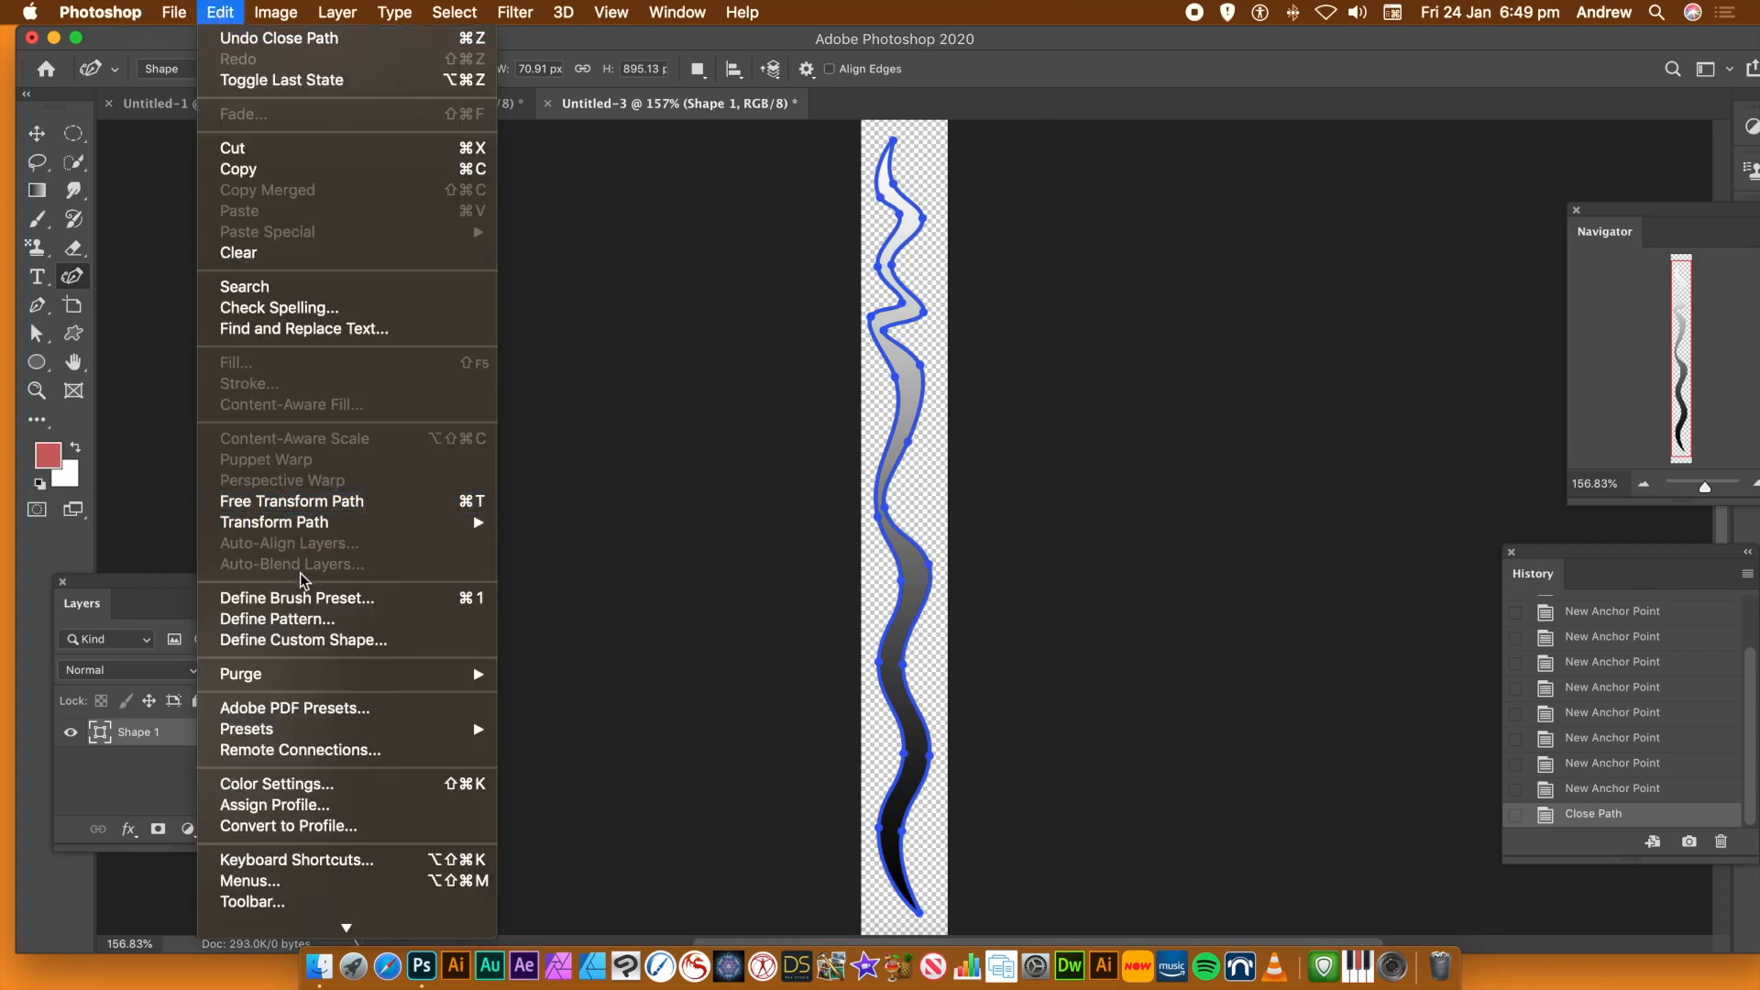
left_click(305, 626)
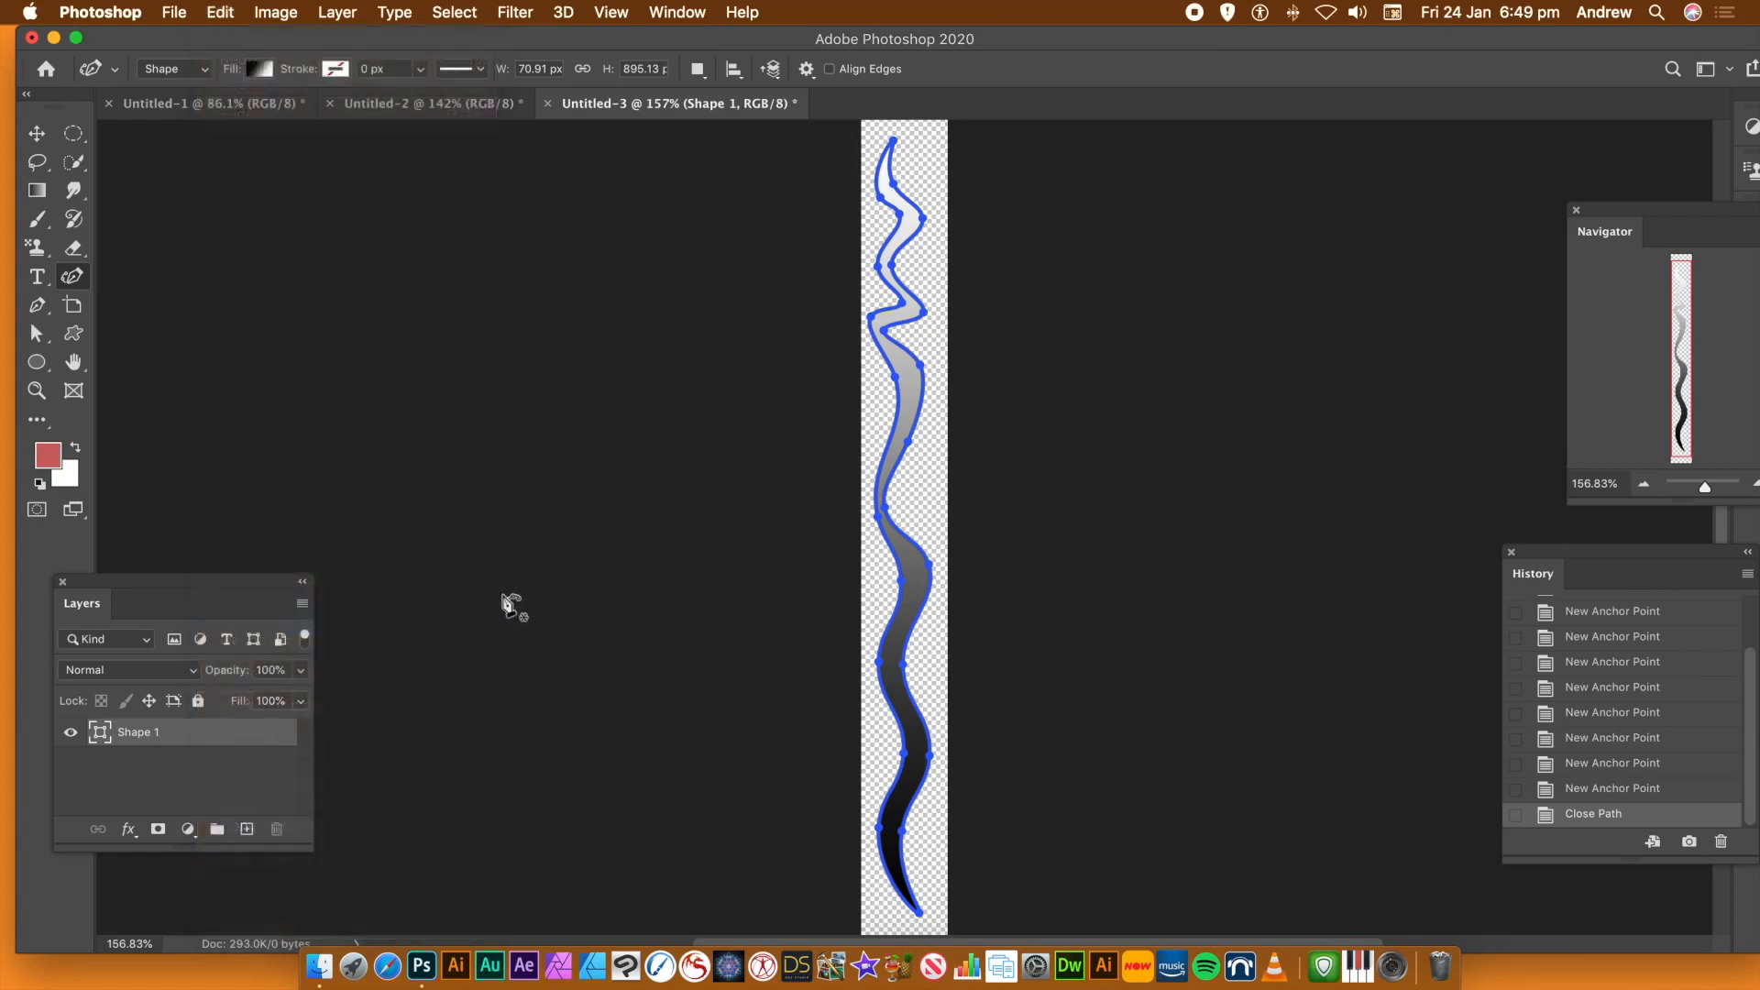
left_click(1109, 552)
Switch to the Untitled-1 document and add a new empty layer in Normal mode at 100% opacity
left_click(238, 108)
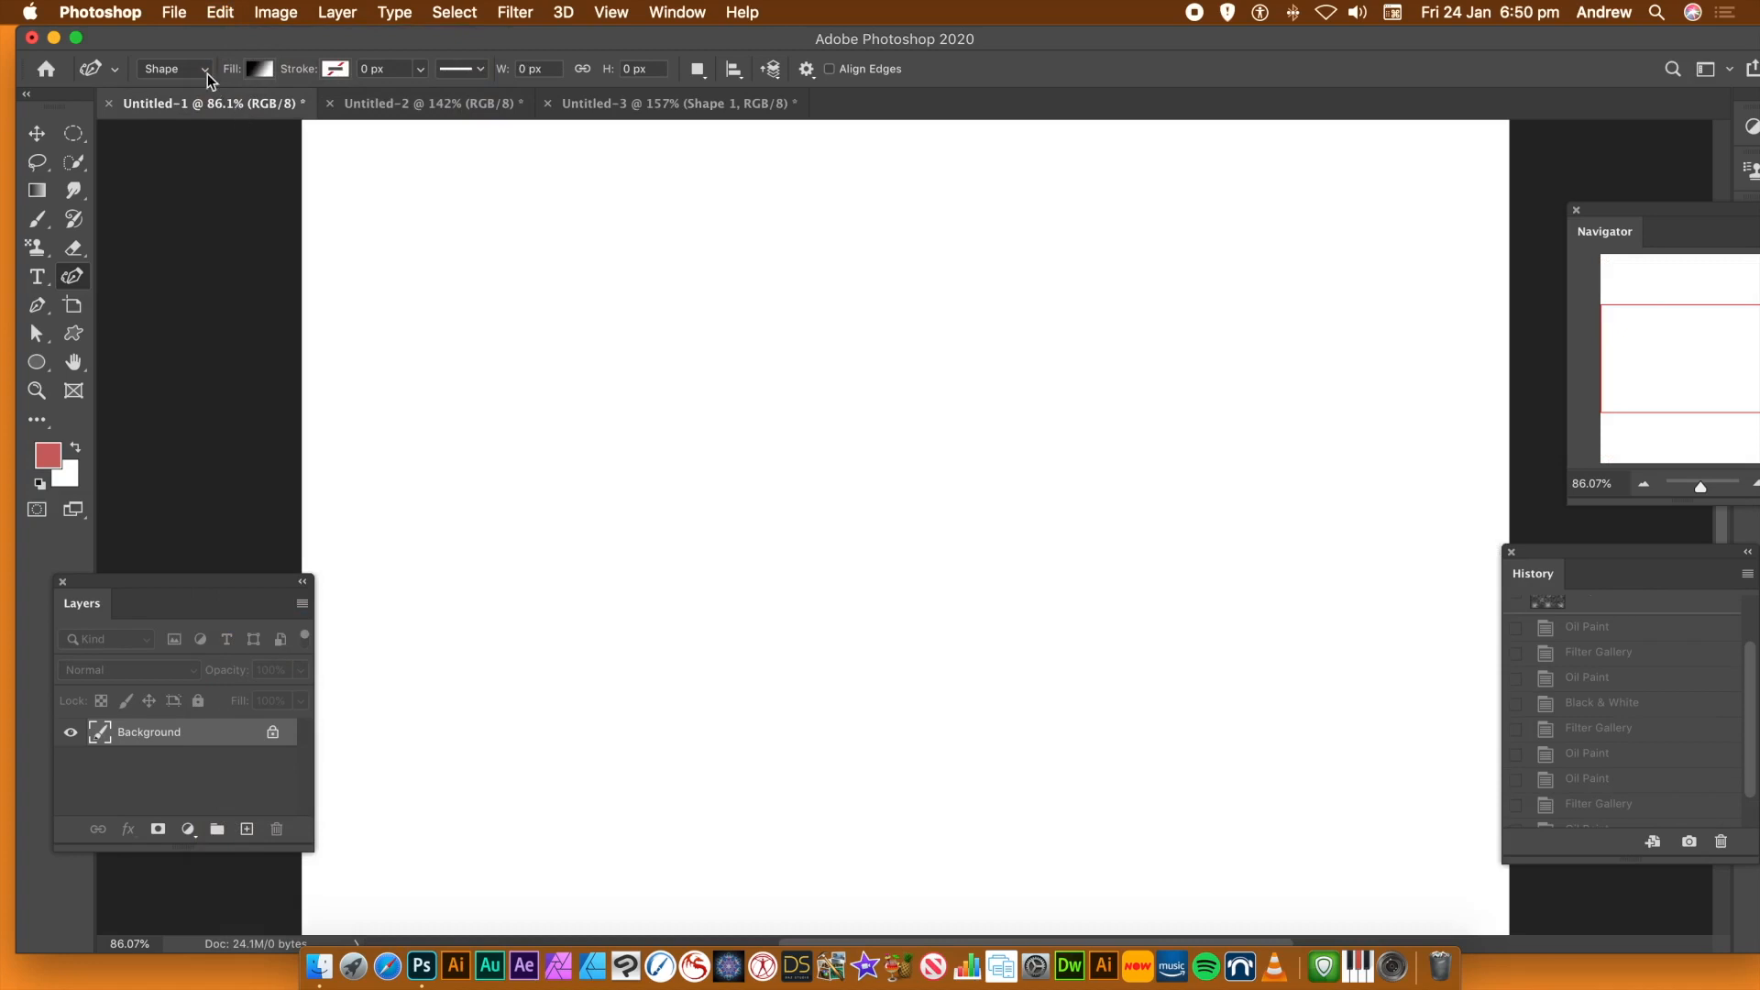
left_click(356, 14)
mouse_move(344, 39)
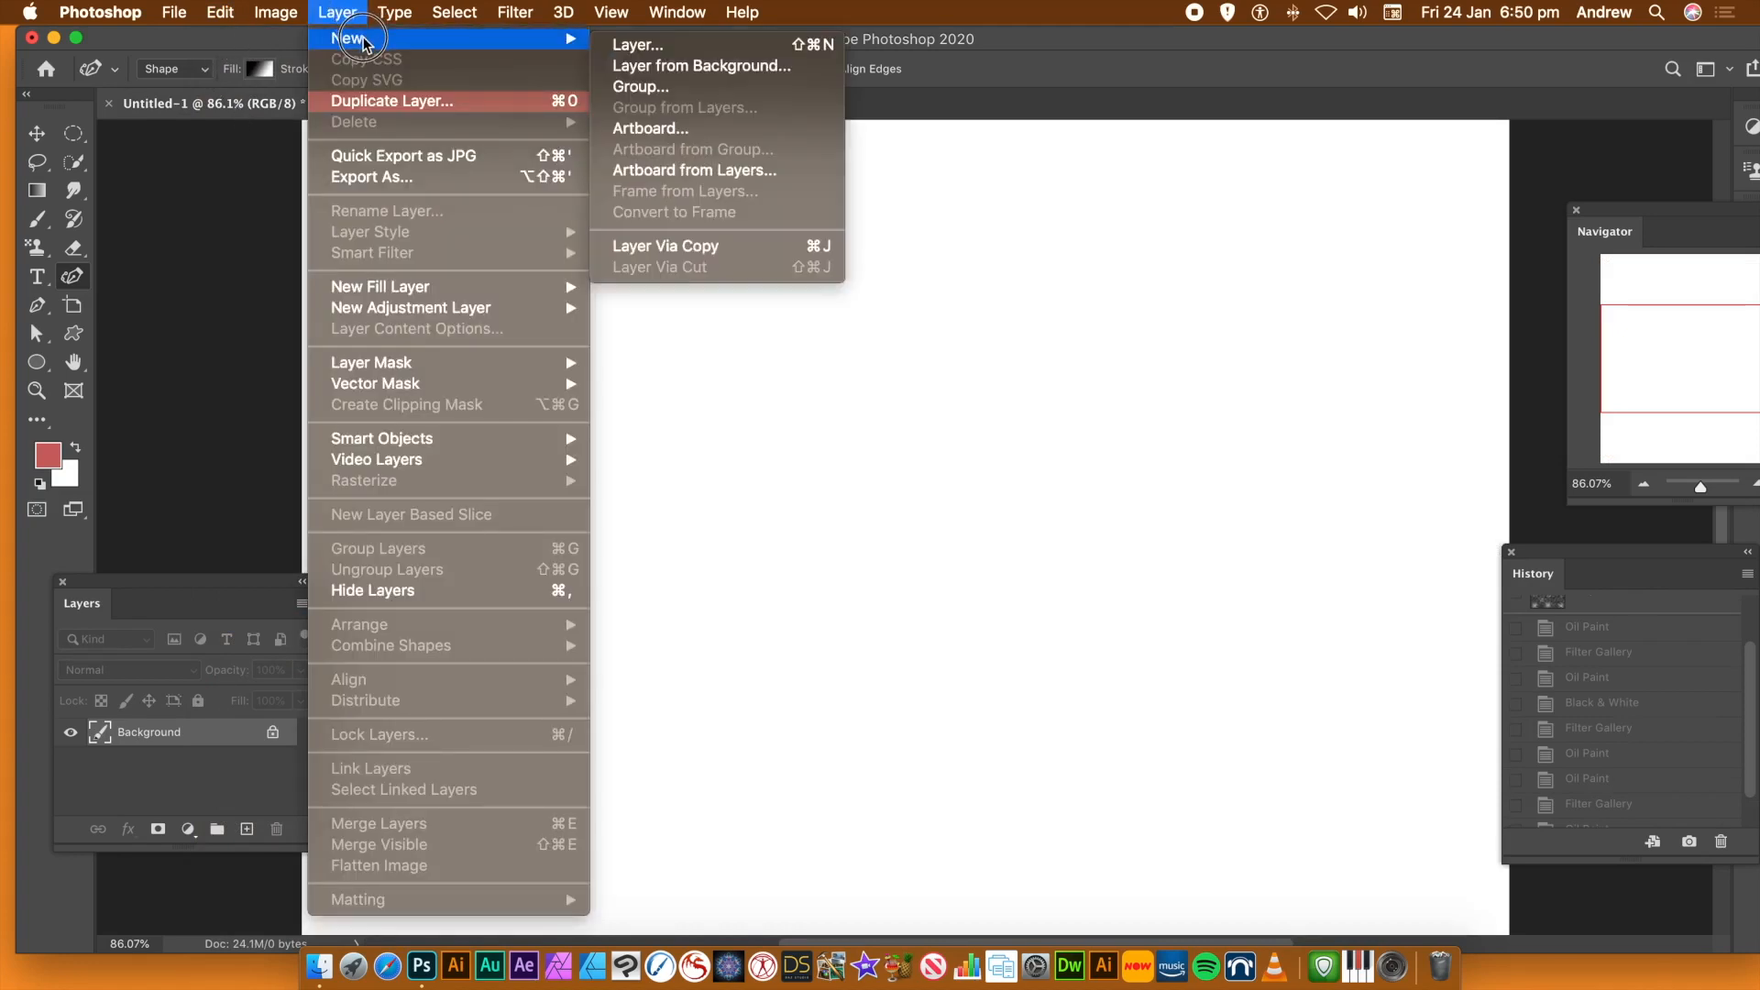
left_click(639, 48)
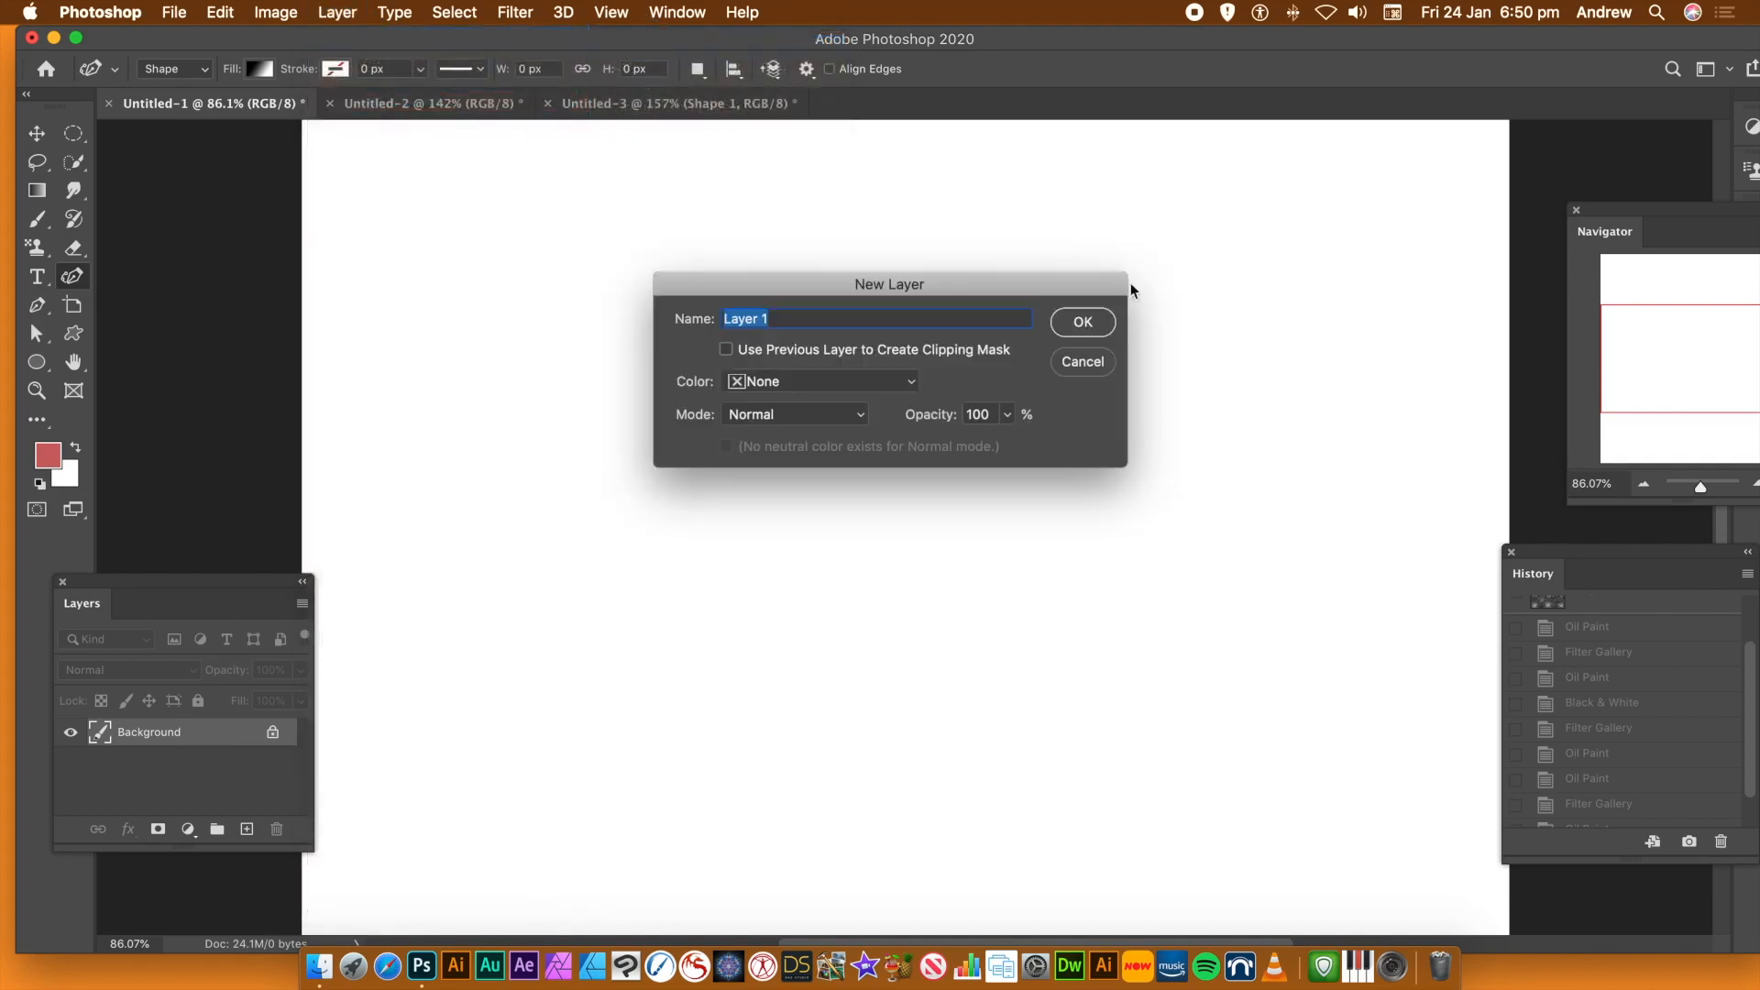
left_click(1084, 322)
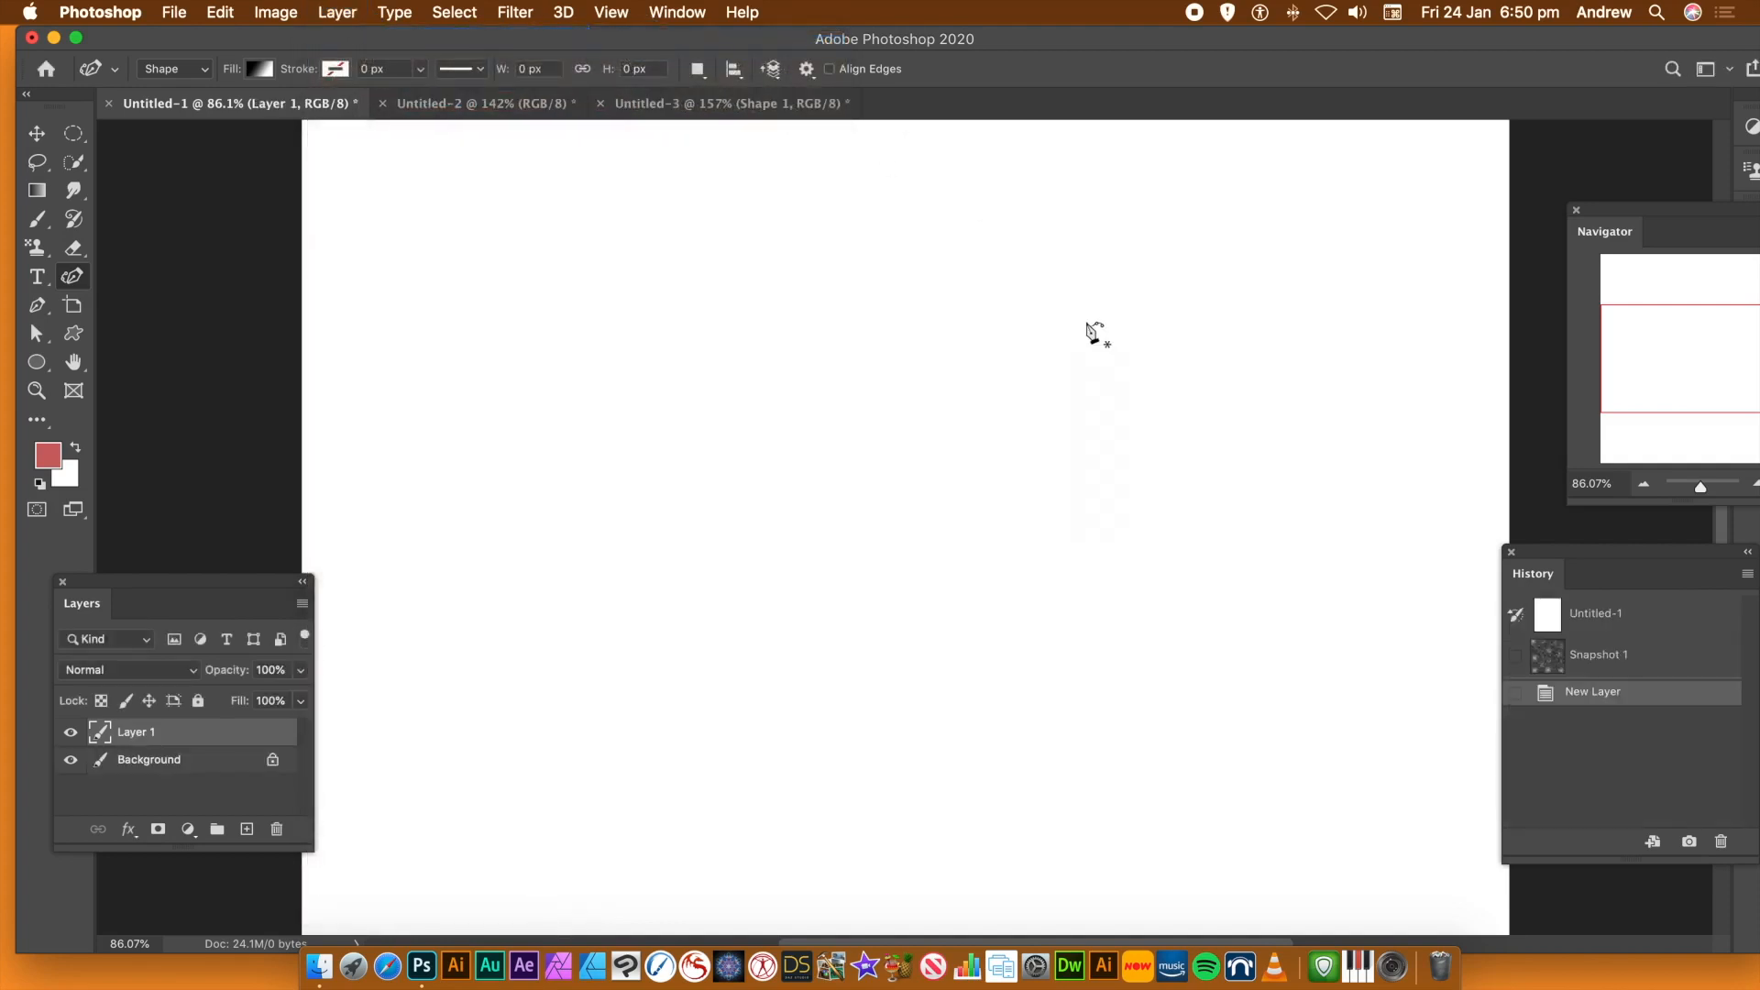
Start a pattern fill on the new layer and choose the newly defined wavy strip, the last custom pattern, as its pattern
left_click(220, 14)
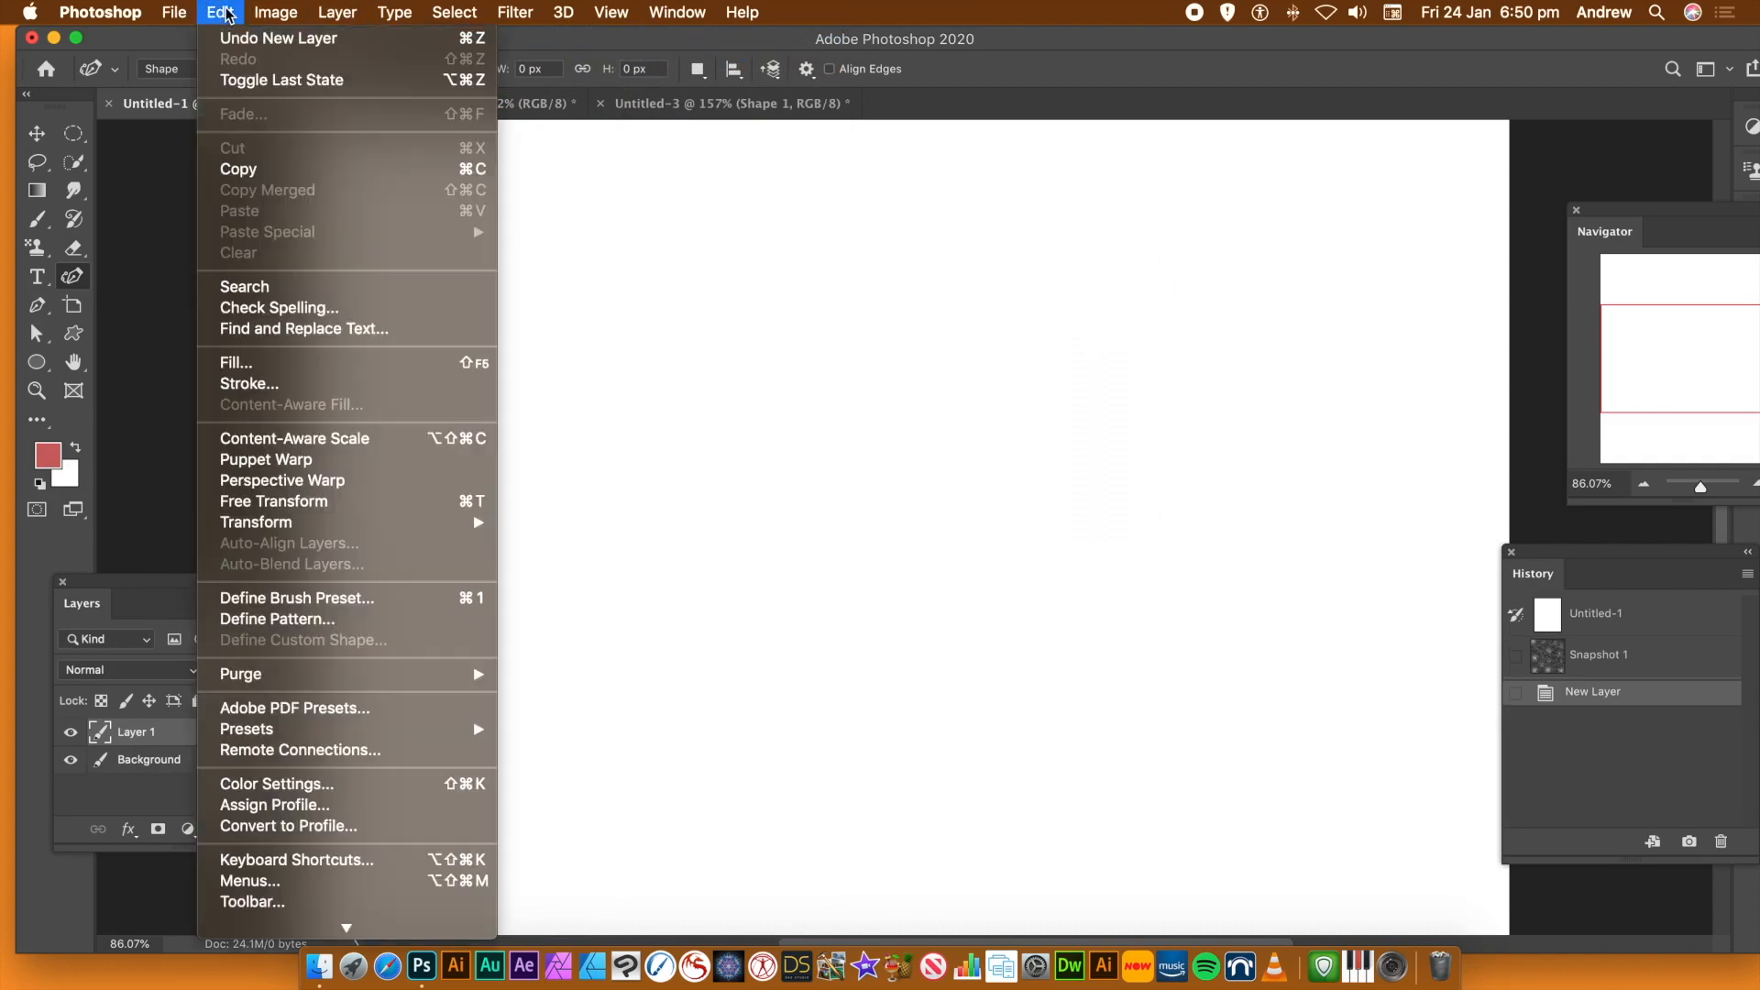
left_click(240, 365)
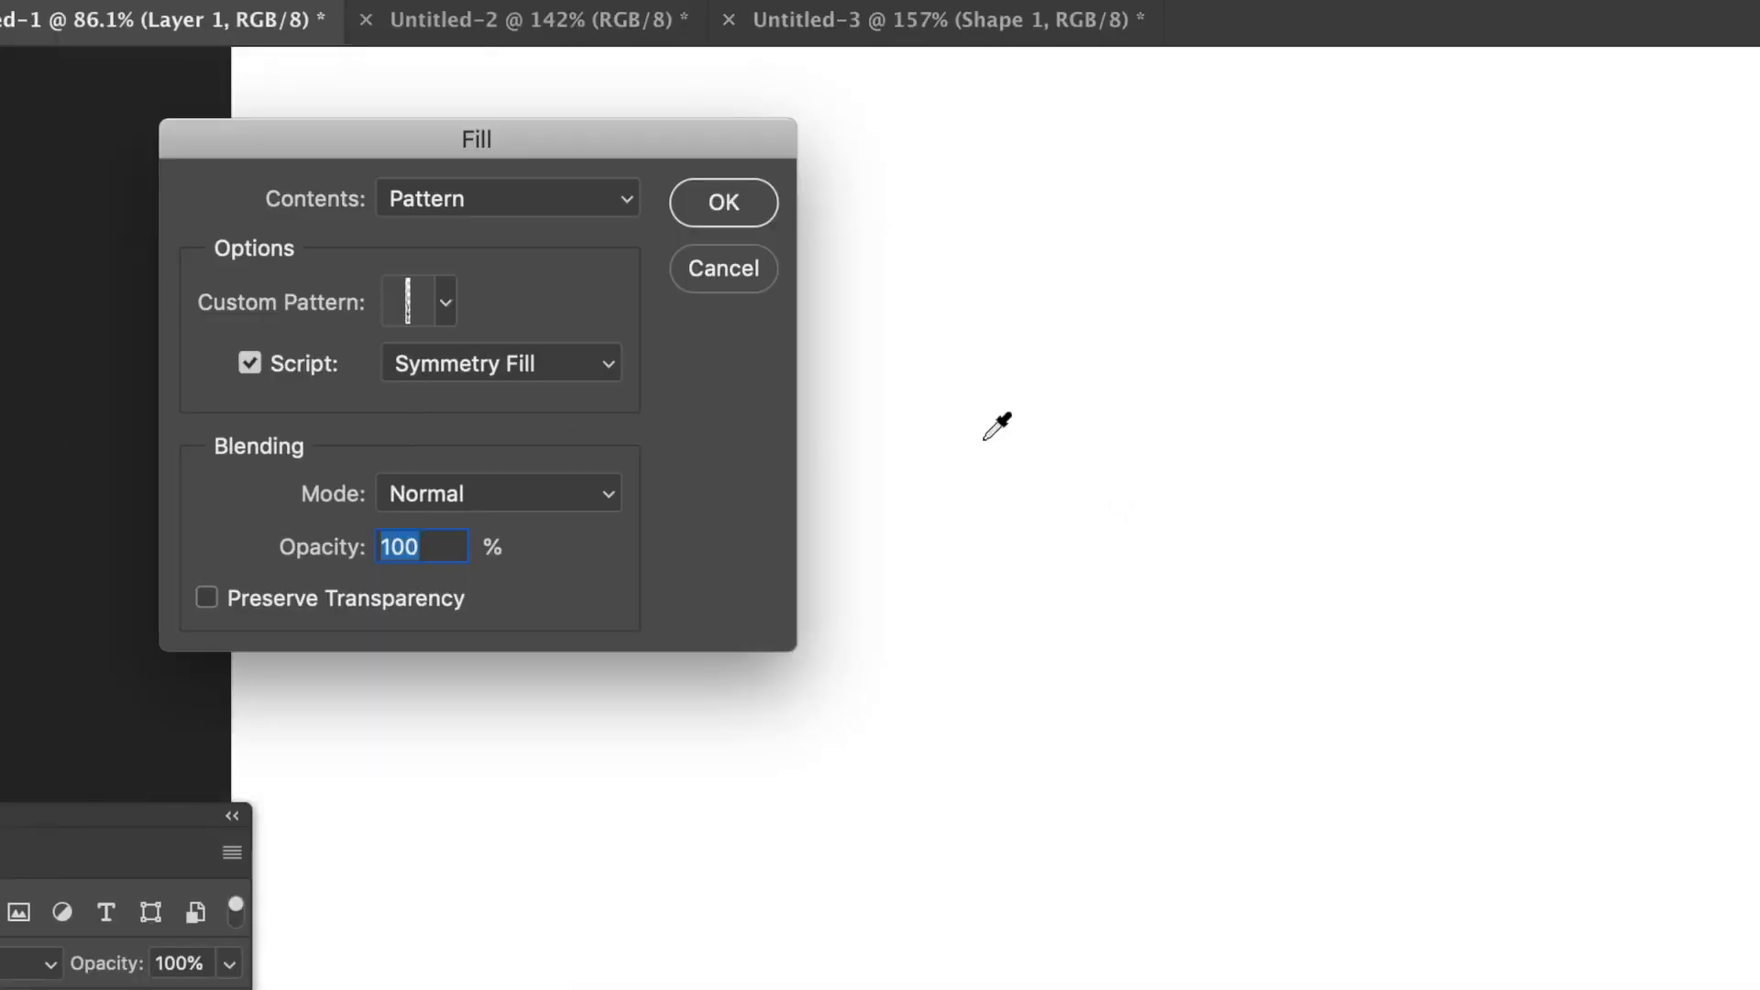
left_click(449, 302)
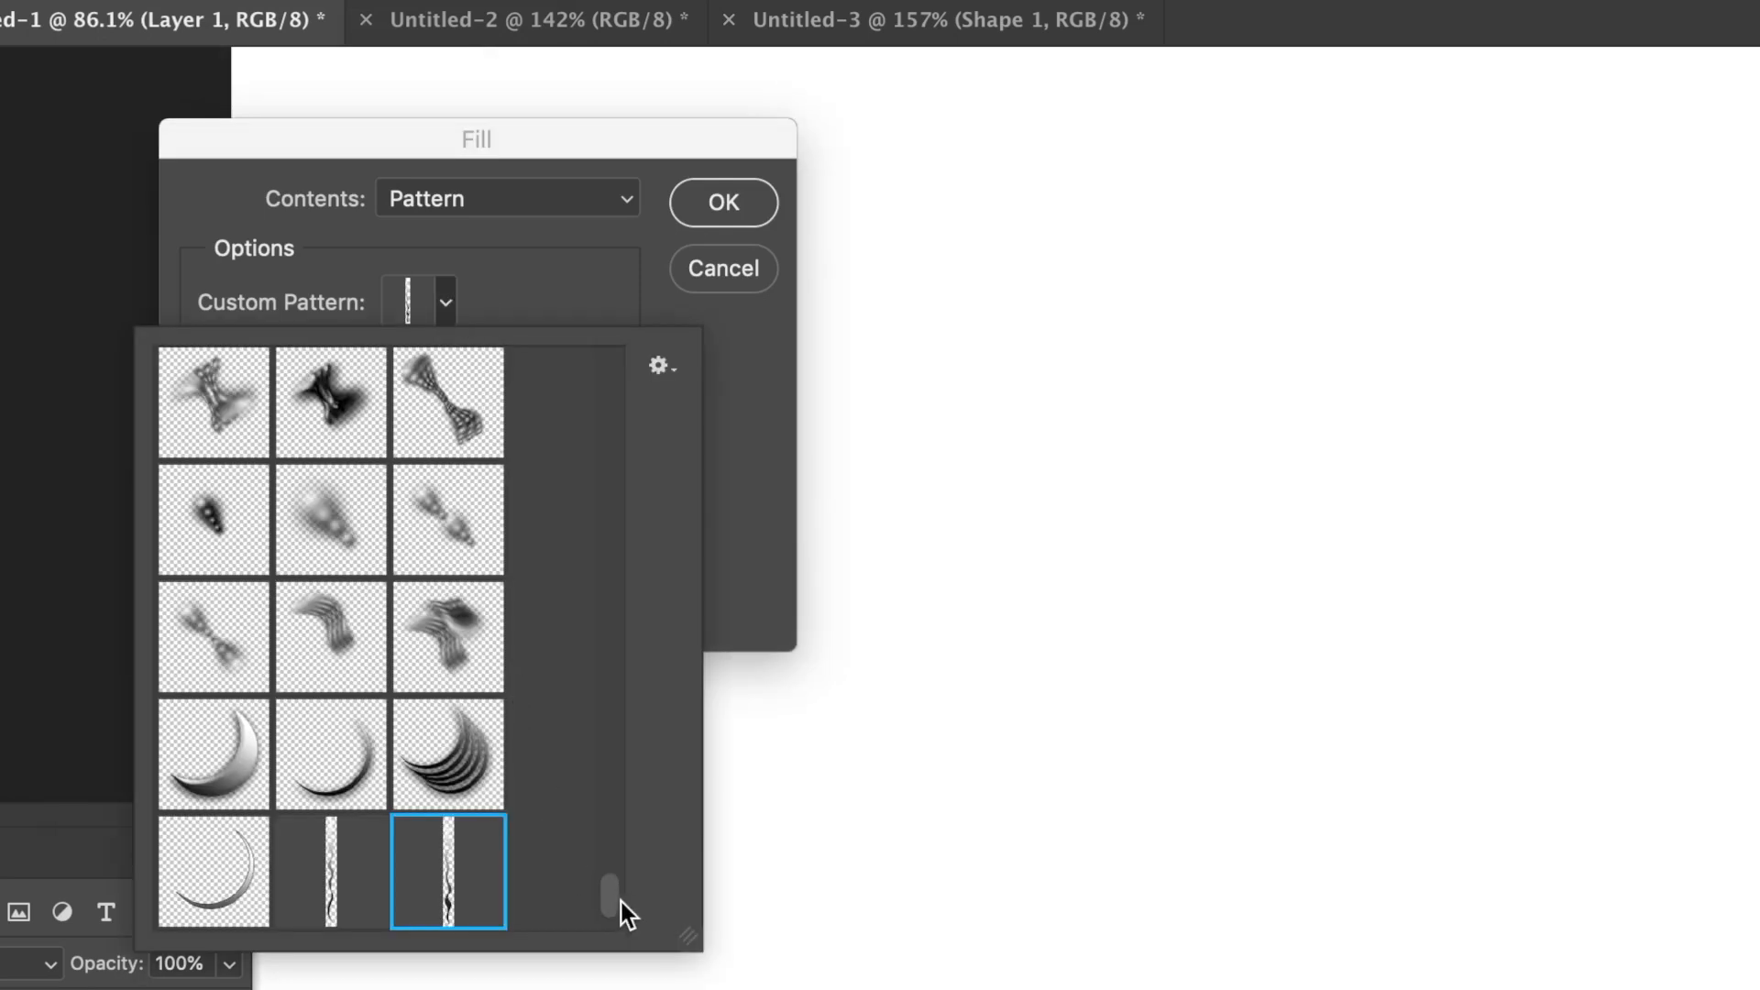
left_click_drag(607, 899, 609, 947)
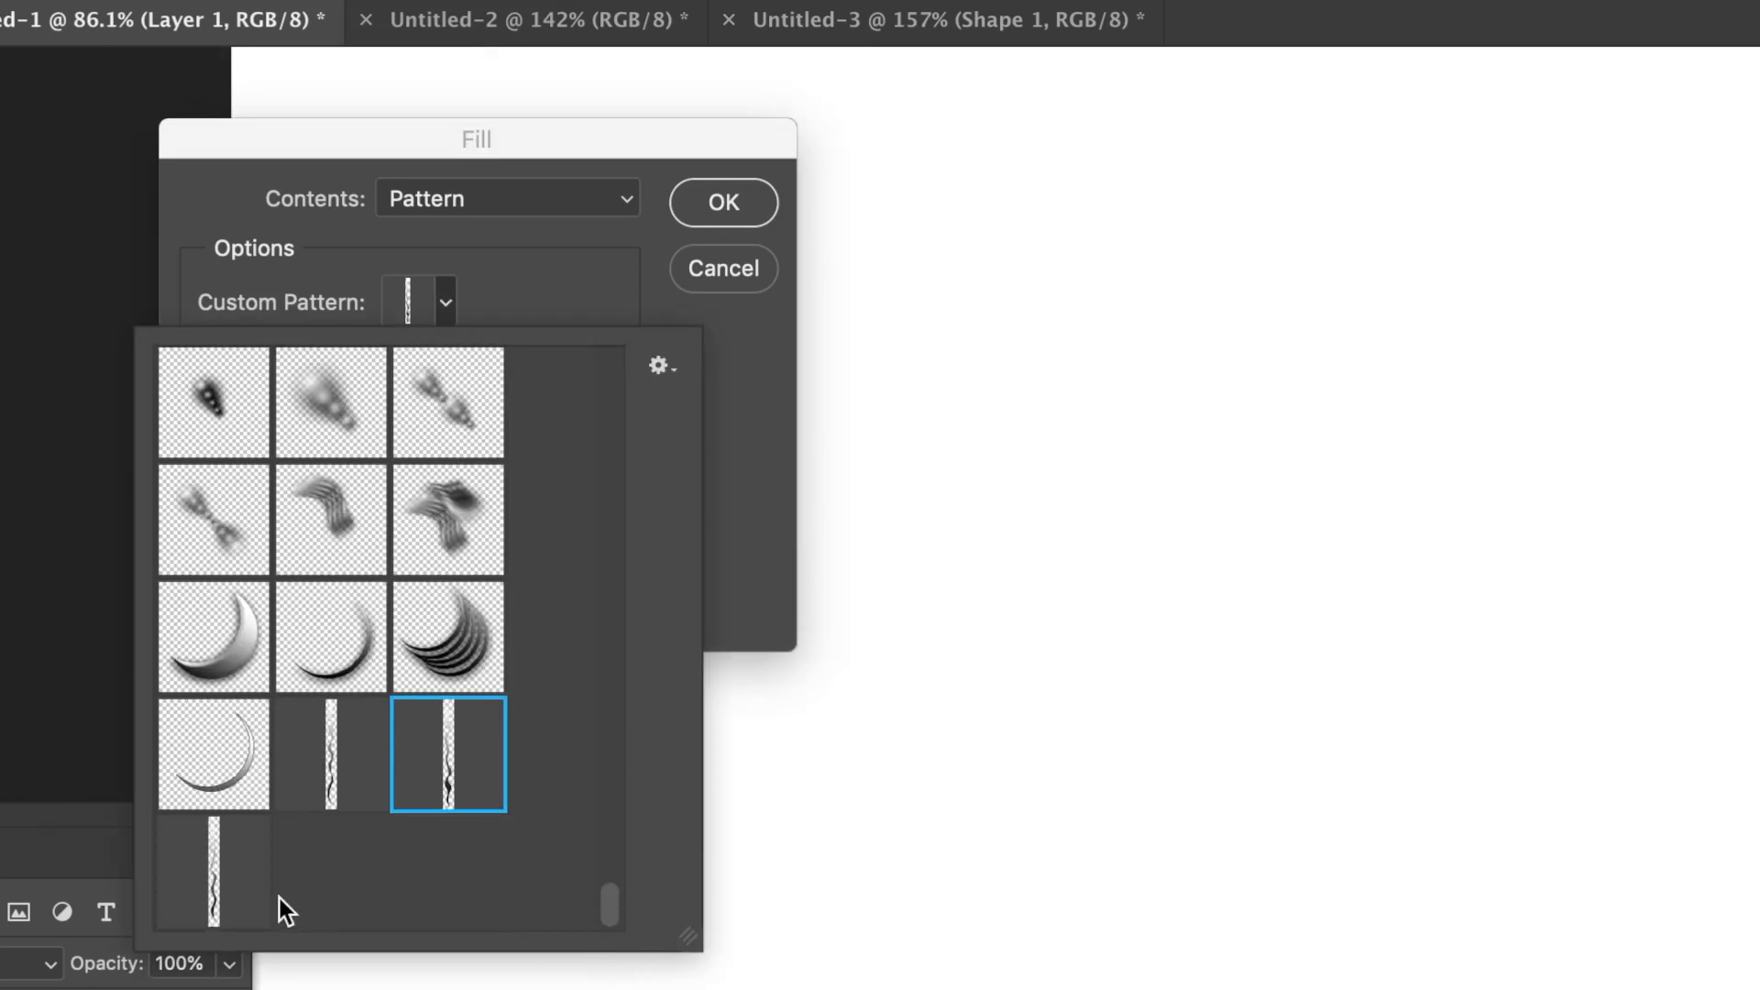
left_click(224, 903)
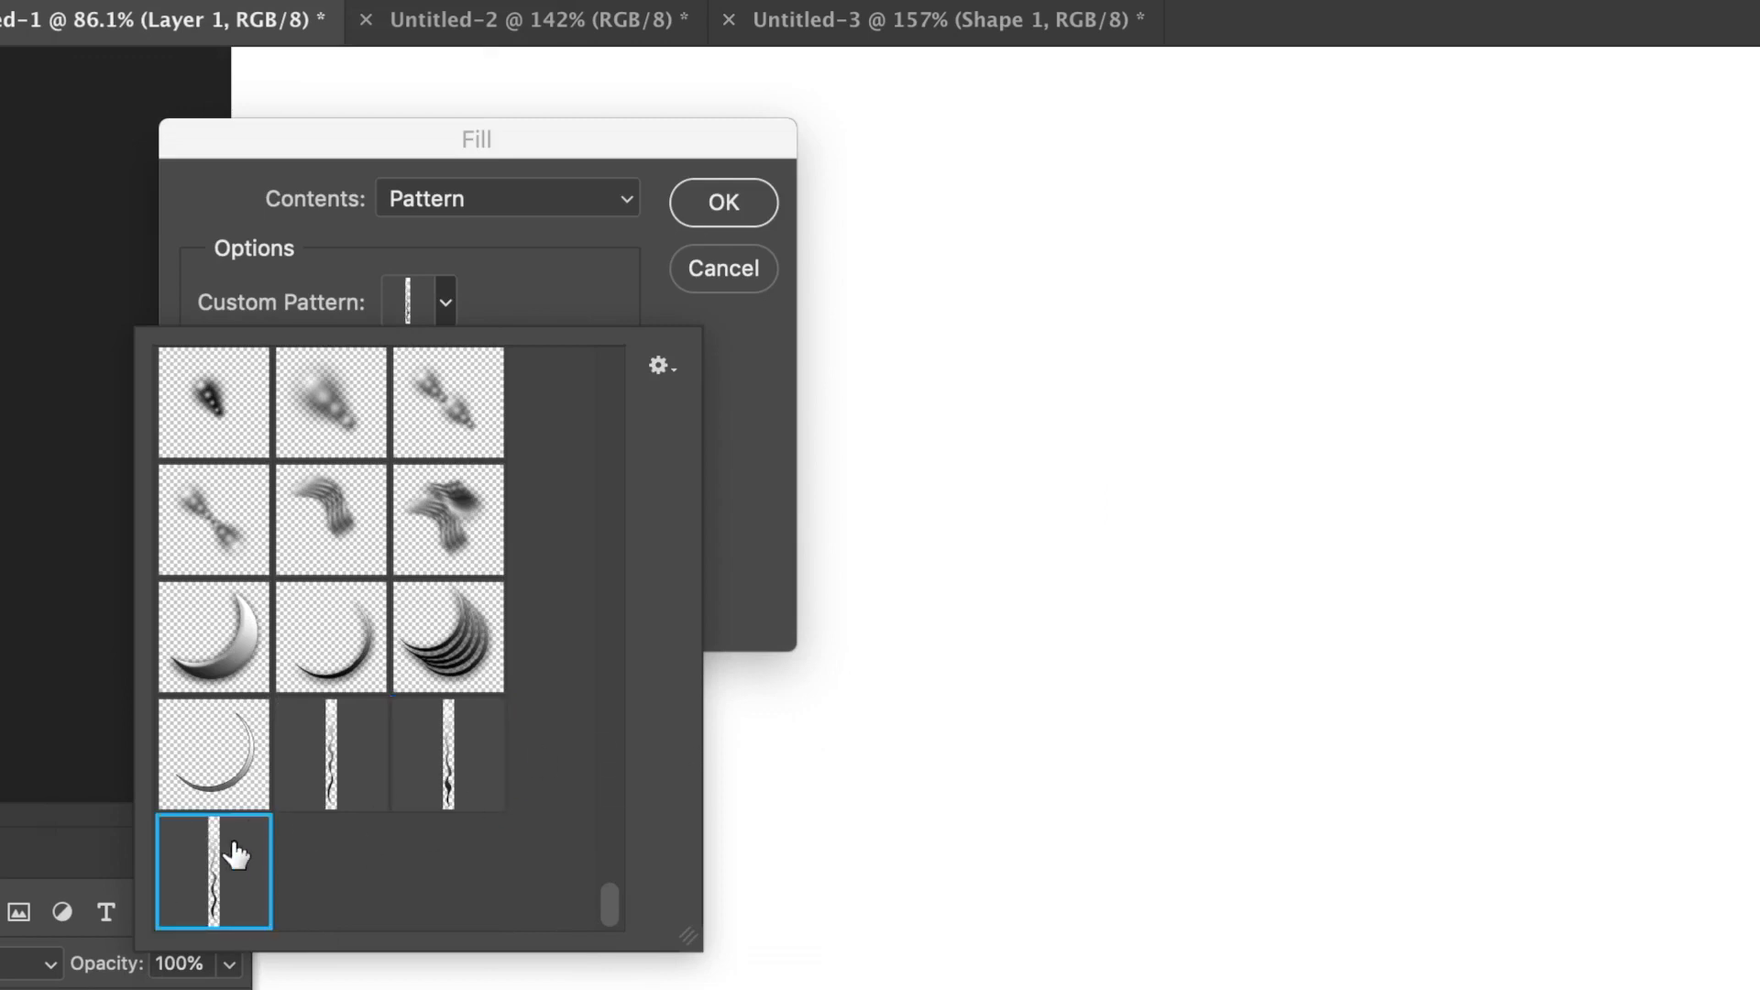
left_click(729, 564)
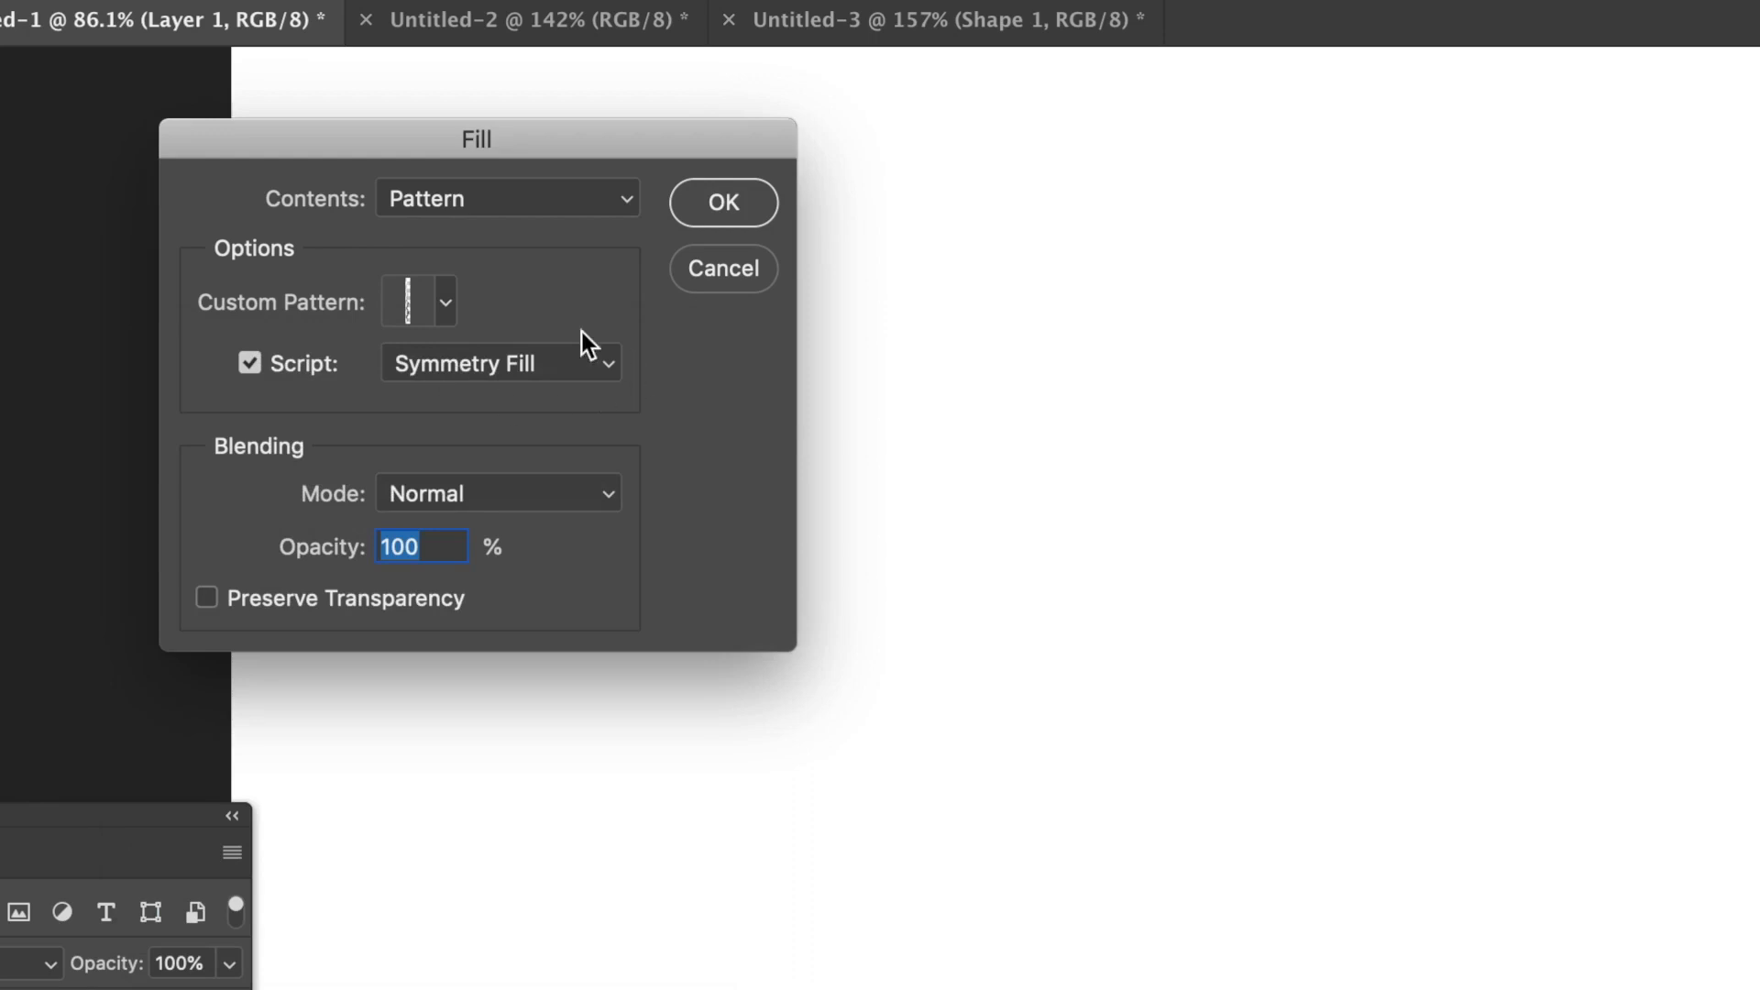
Keep the fill contents as Pattern with the Symmetry Fill script enabled, in Normal mode at 100% opacity, and confirm the fill options
left_click(260, 362)
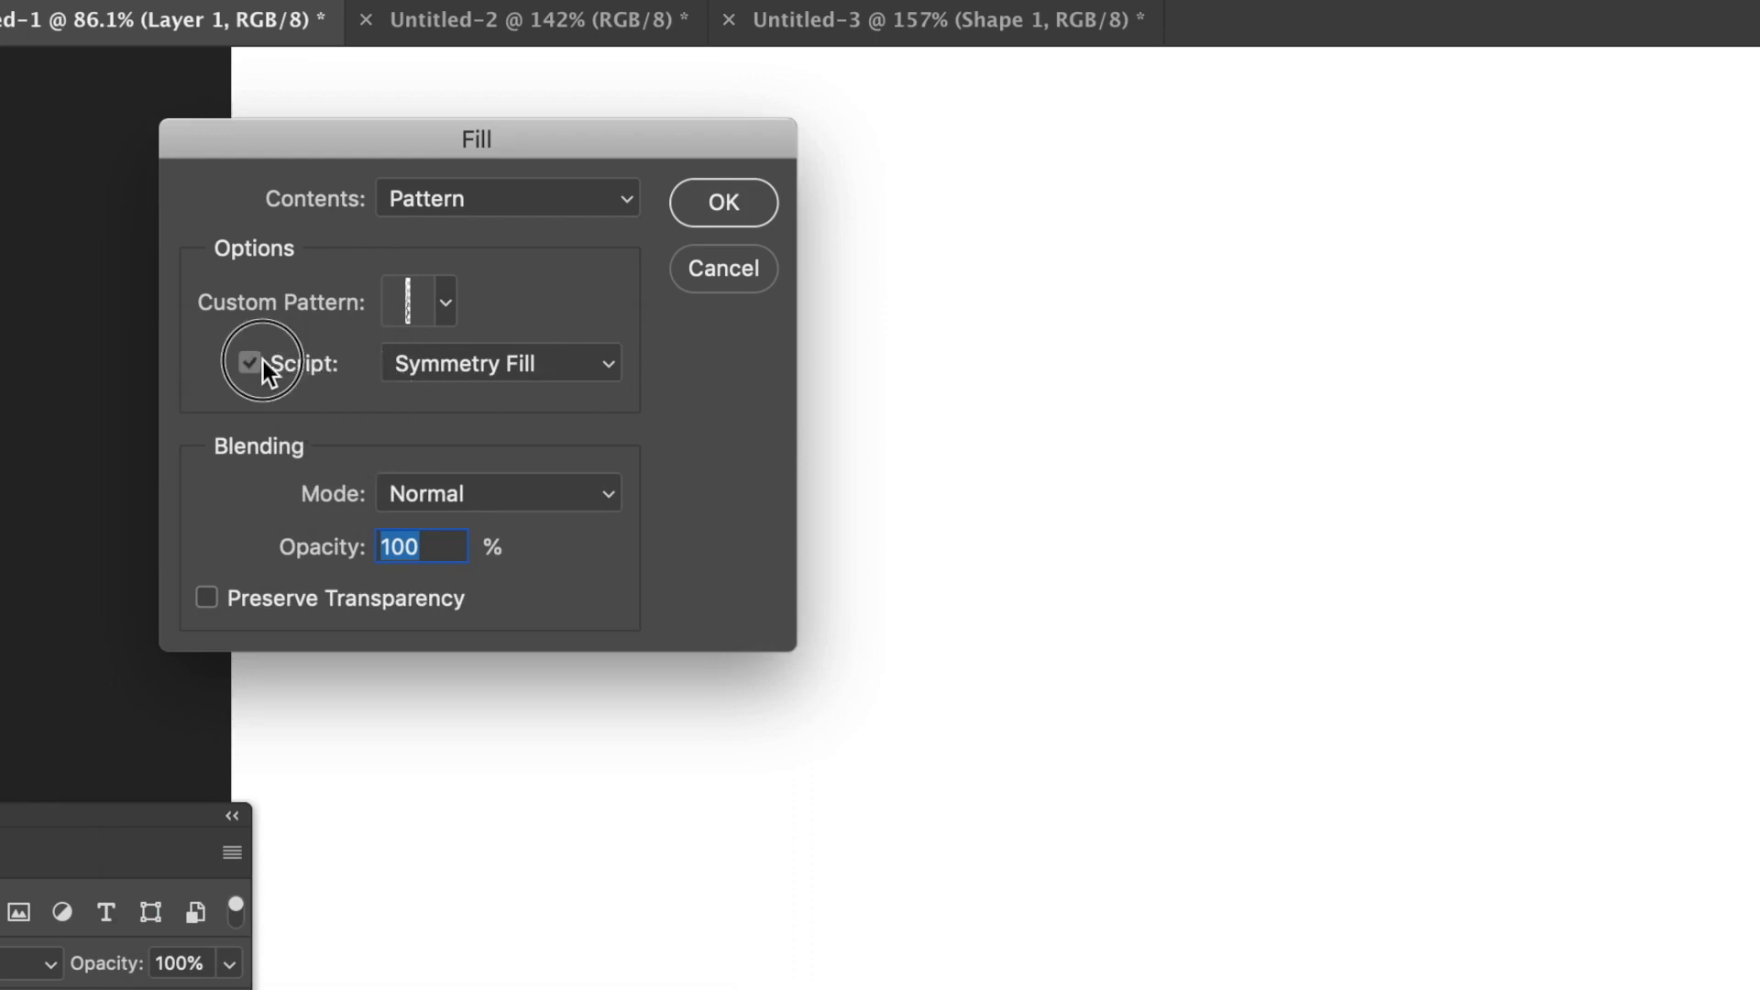
left_click(251, 367)
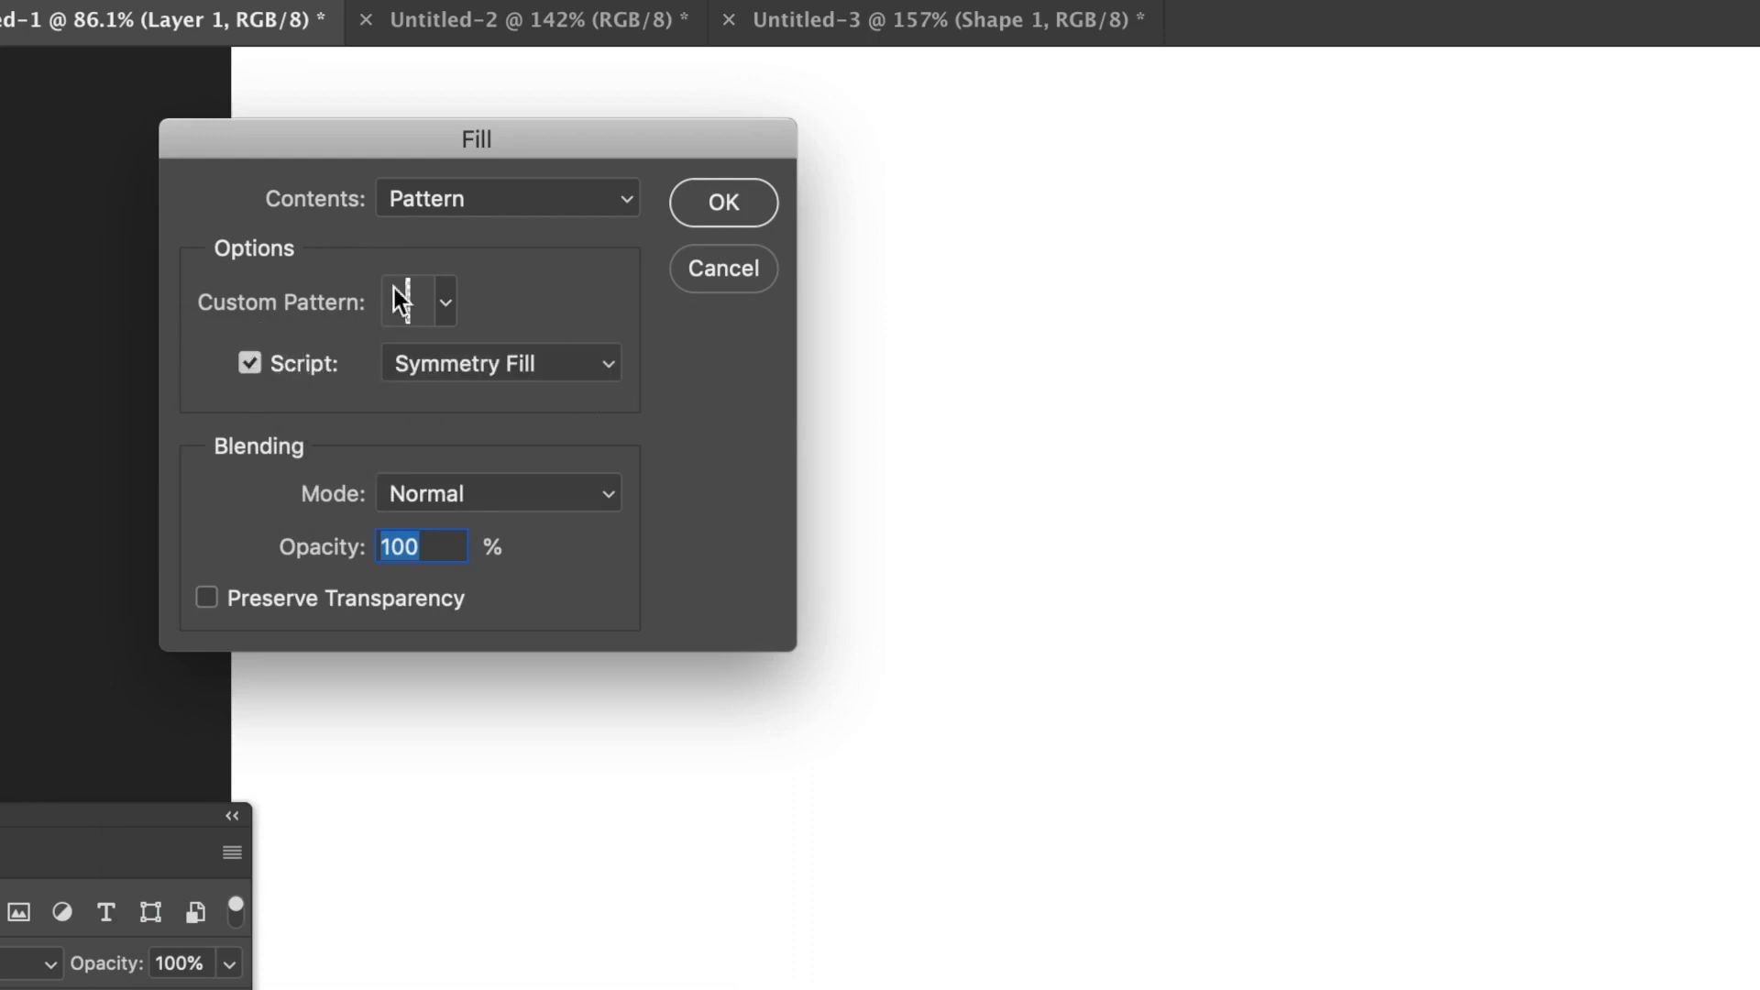
left_click(552, 363)
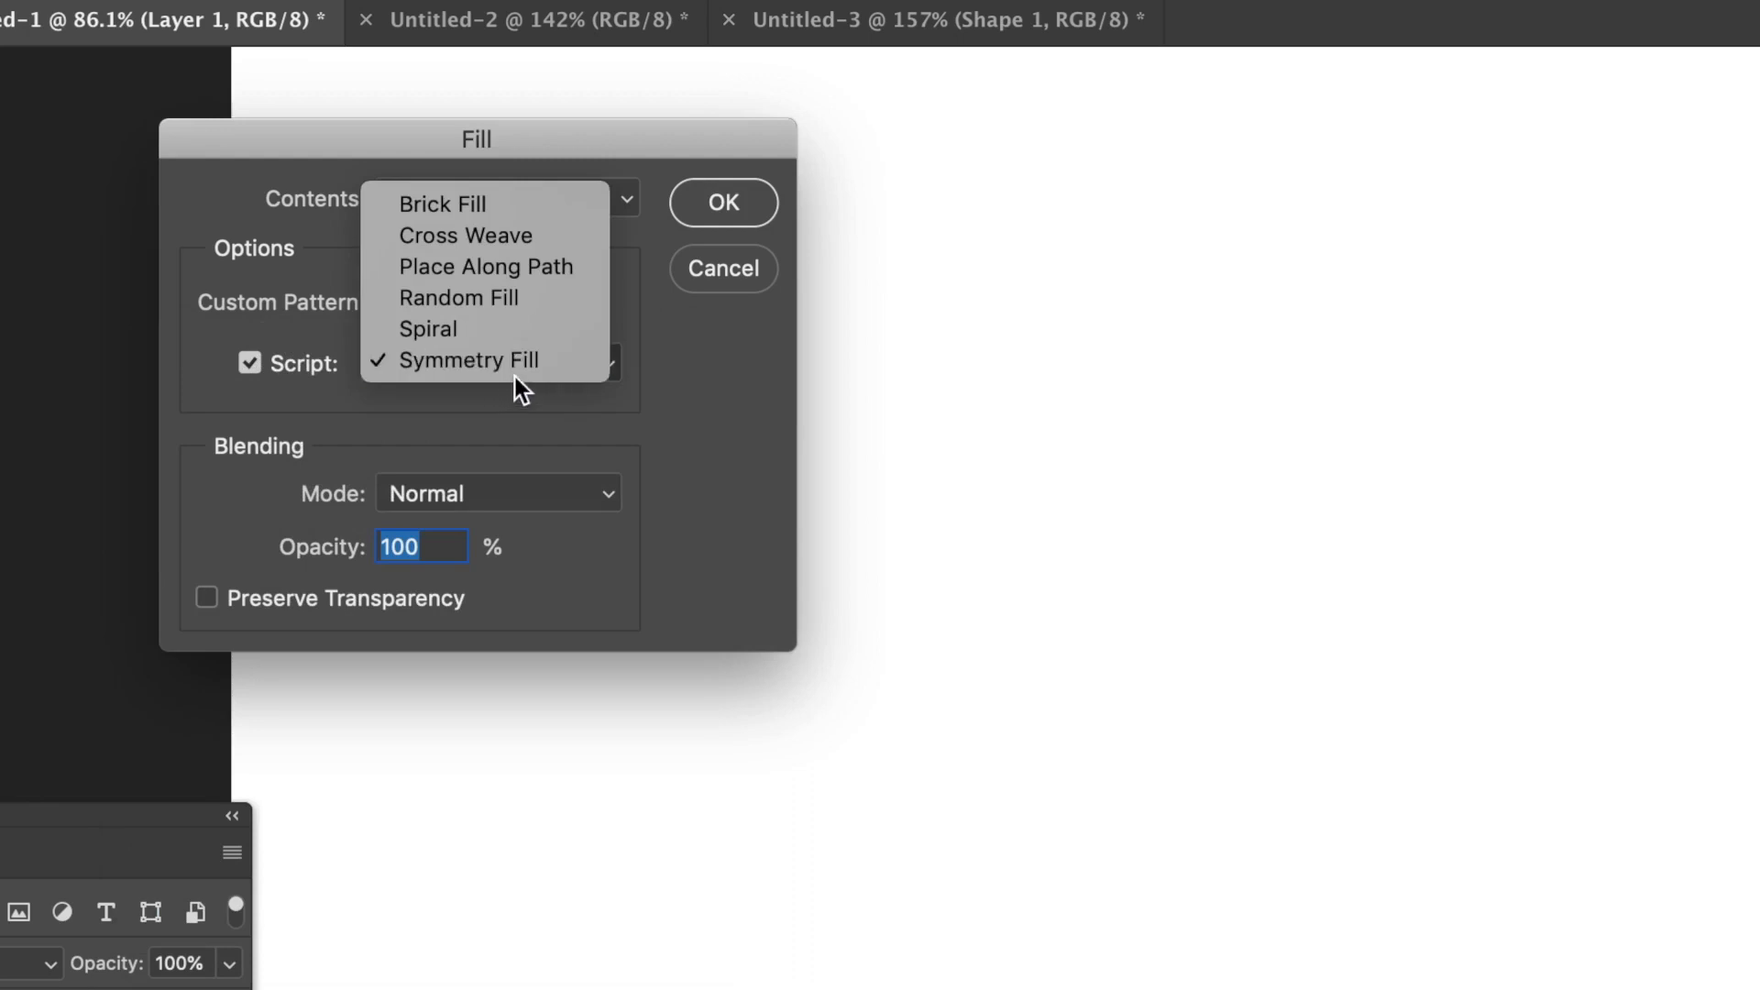
left_click(516, 364)
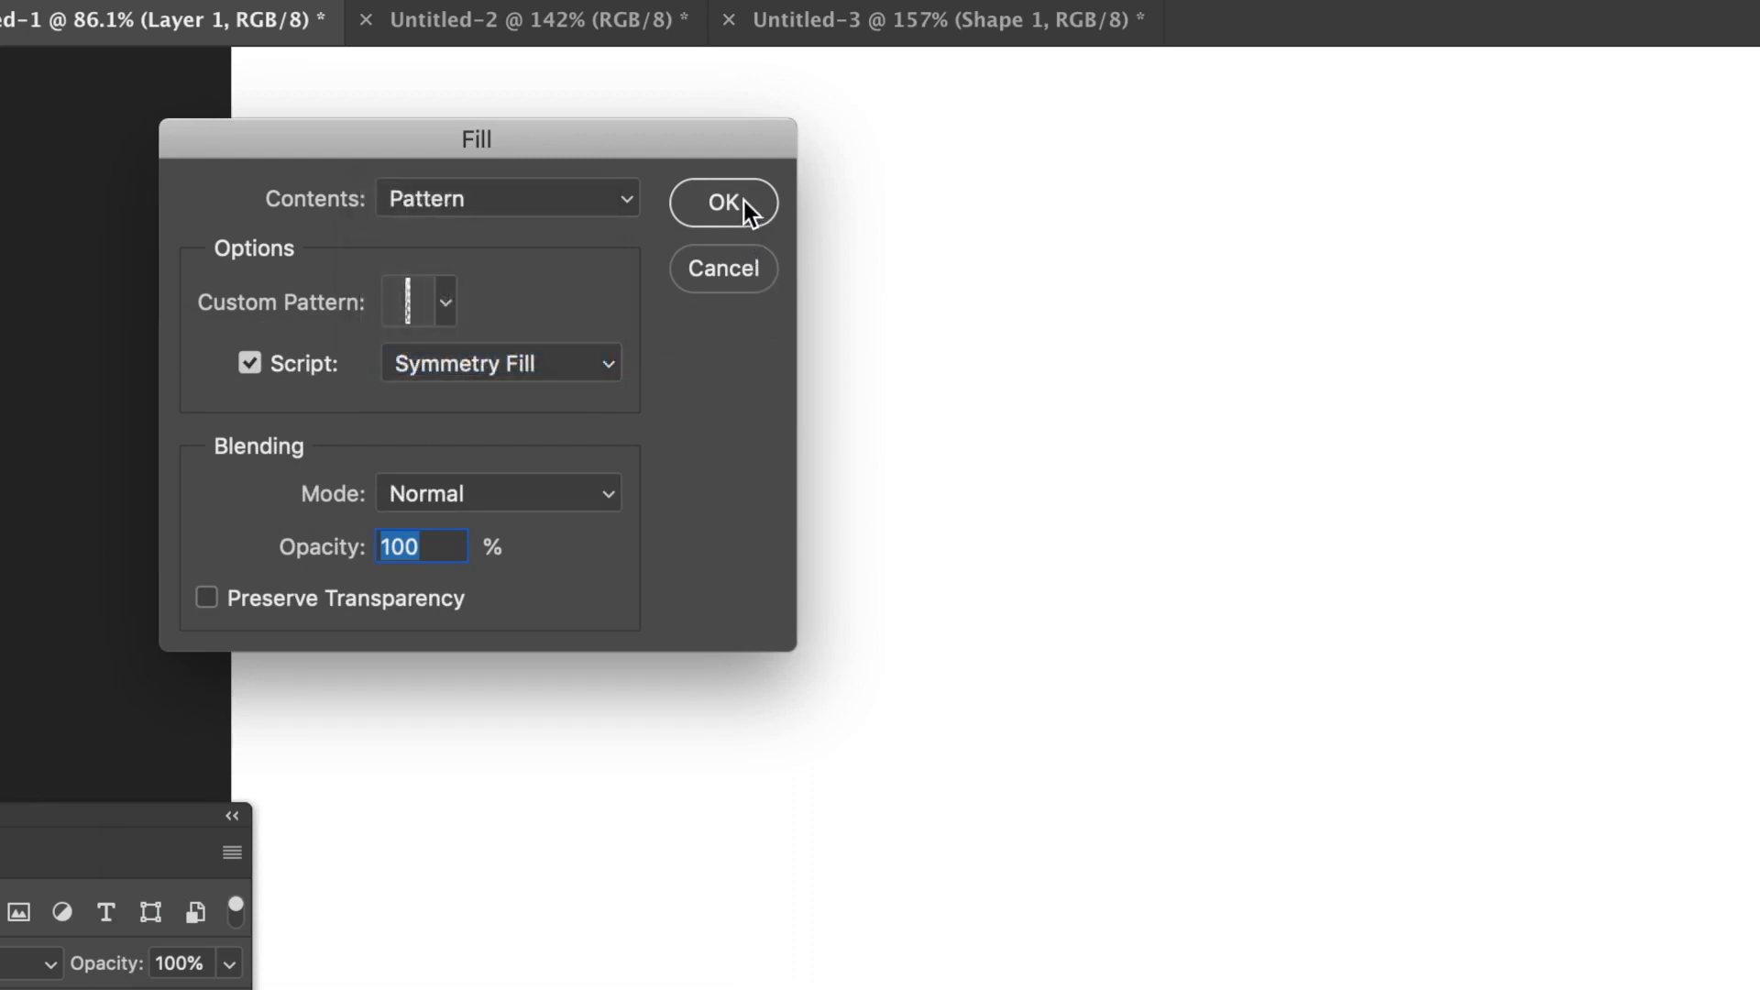
left_click(535, 207)
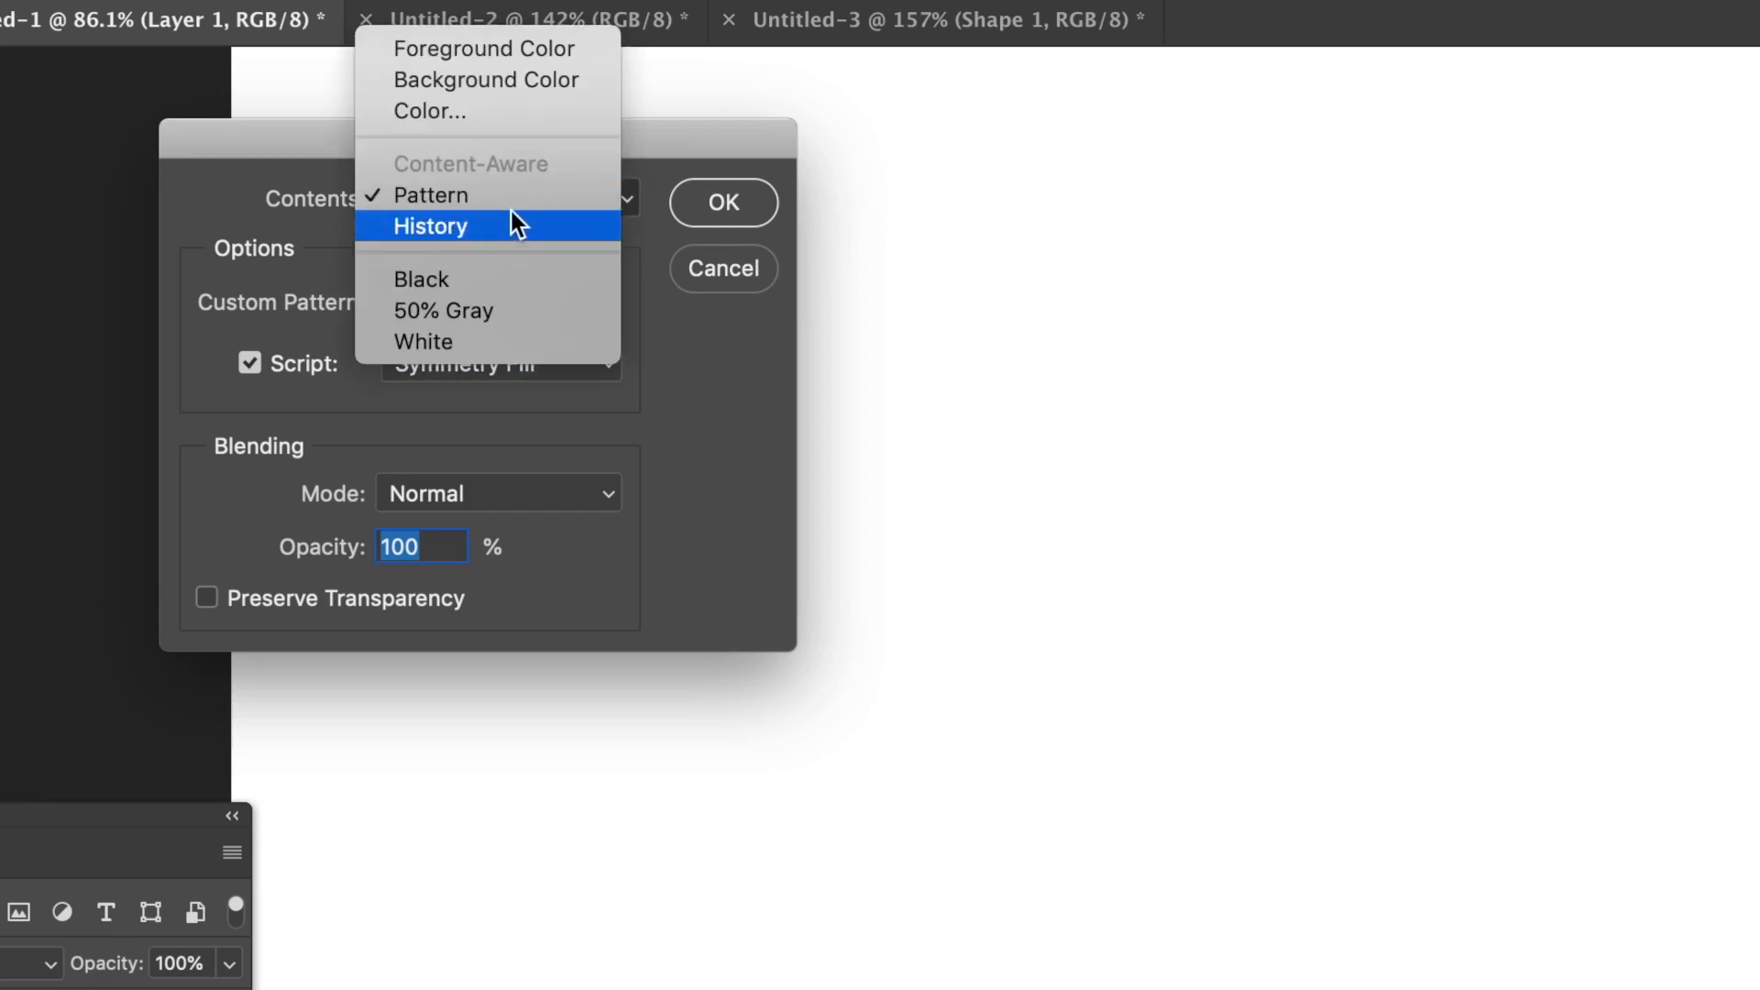
left_click(514, 205)
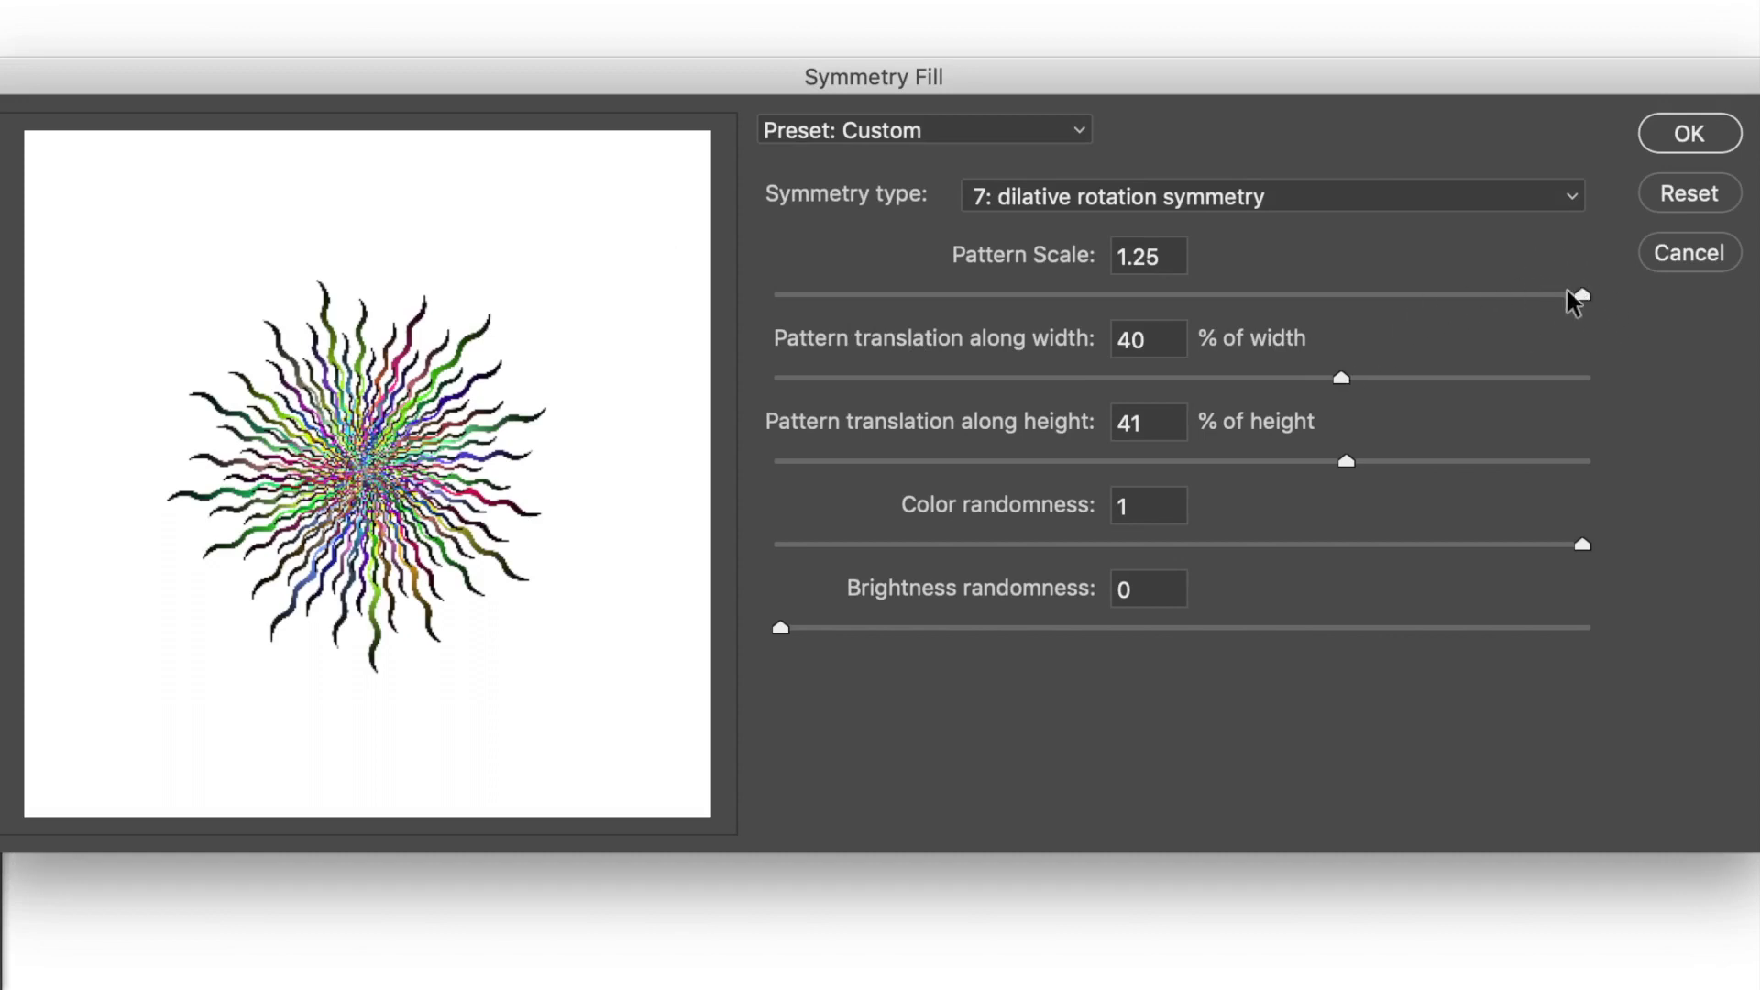
Apply the symmetry fill with type 7: dilative rotation symmetry, scale 1.25, translation 40% width and 41% height, color randomness 1, brightness randomness 0
left_click(1225, 198)
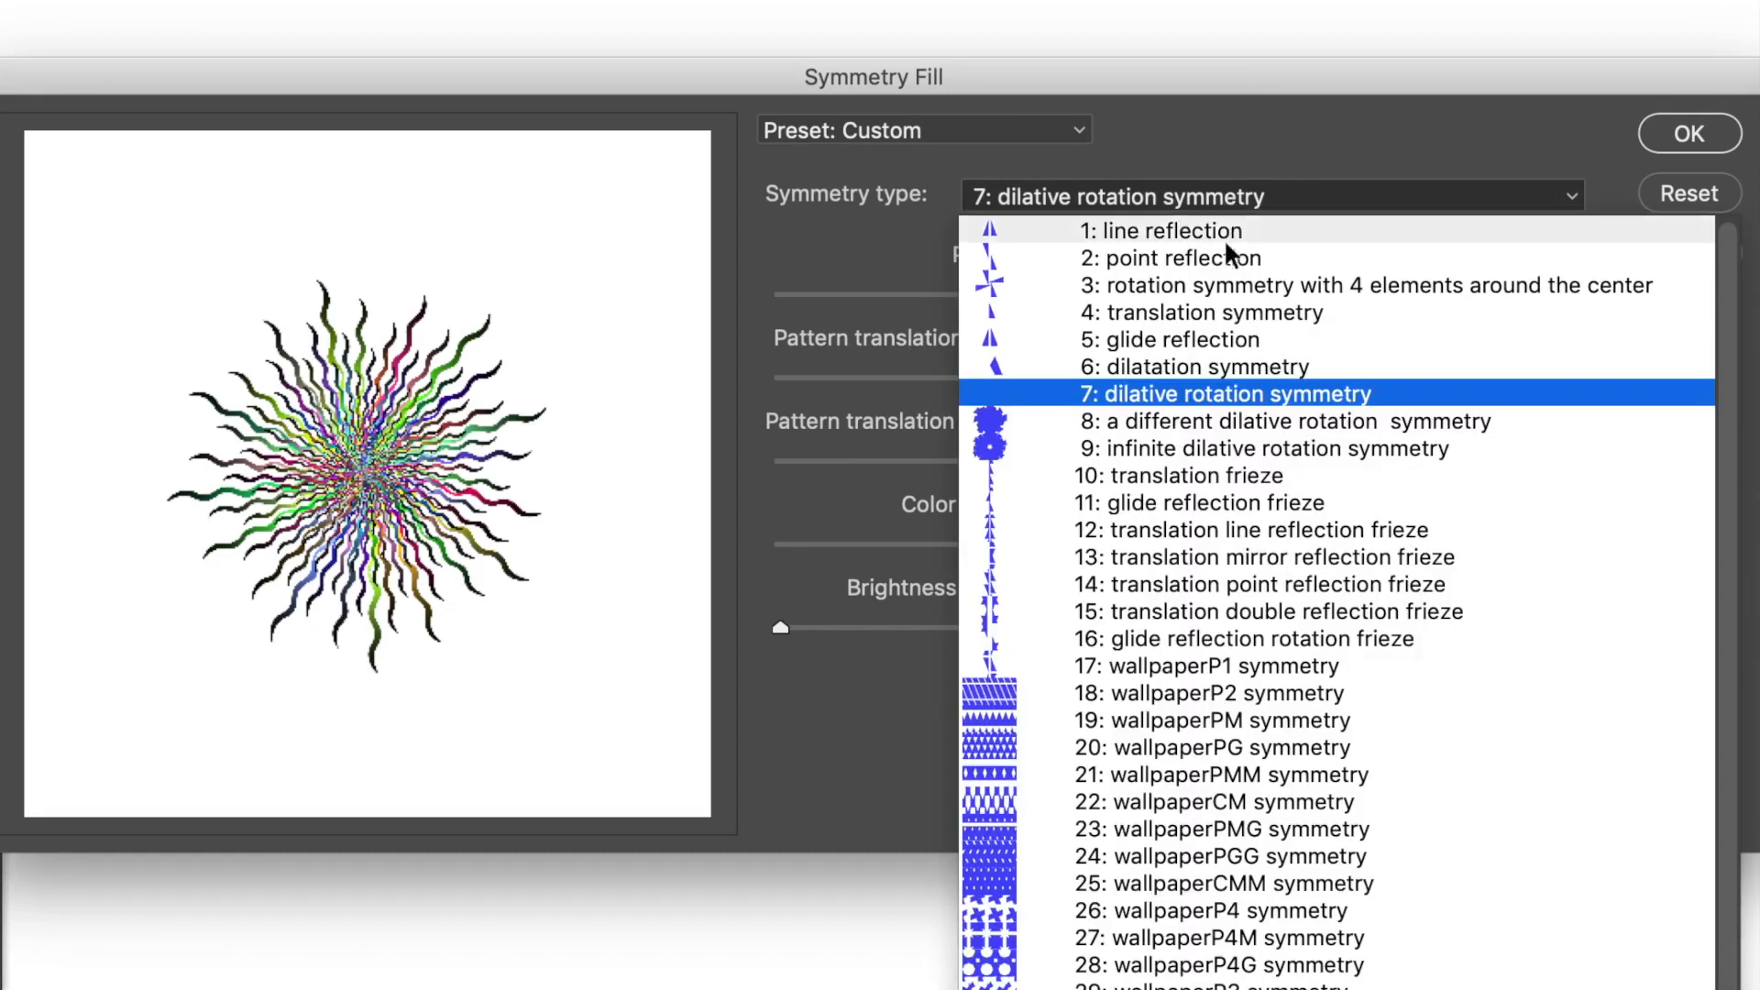
left_click(1205, 392)
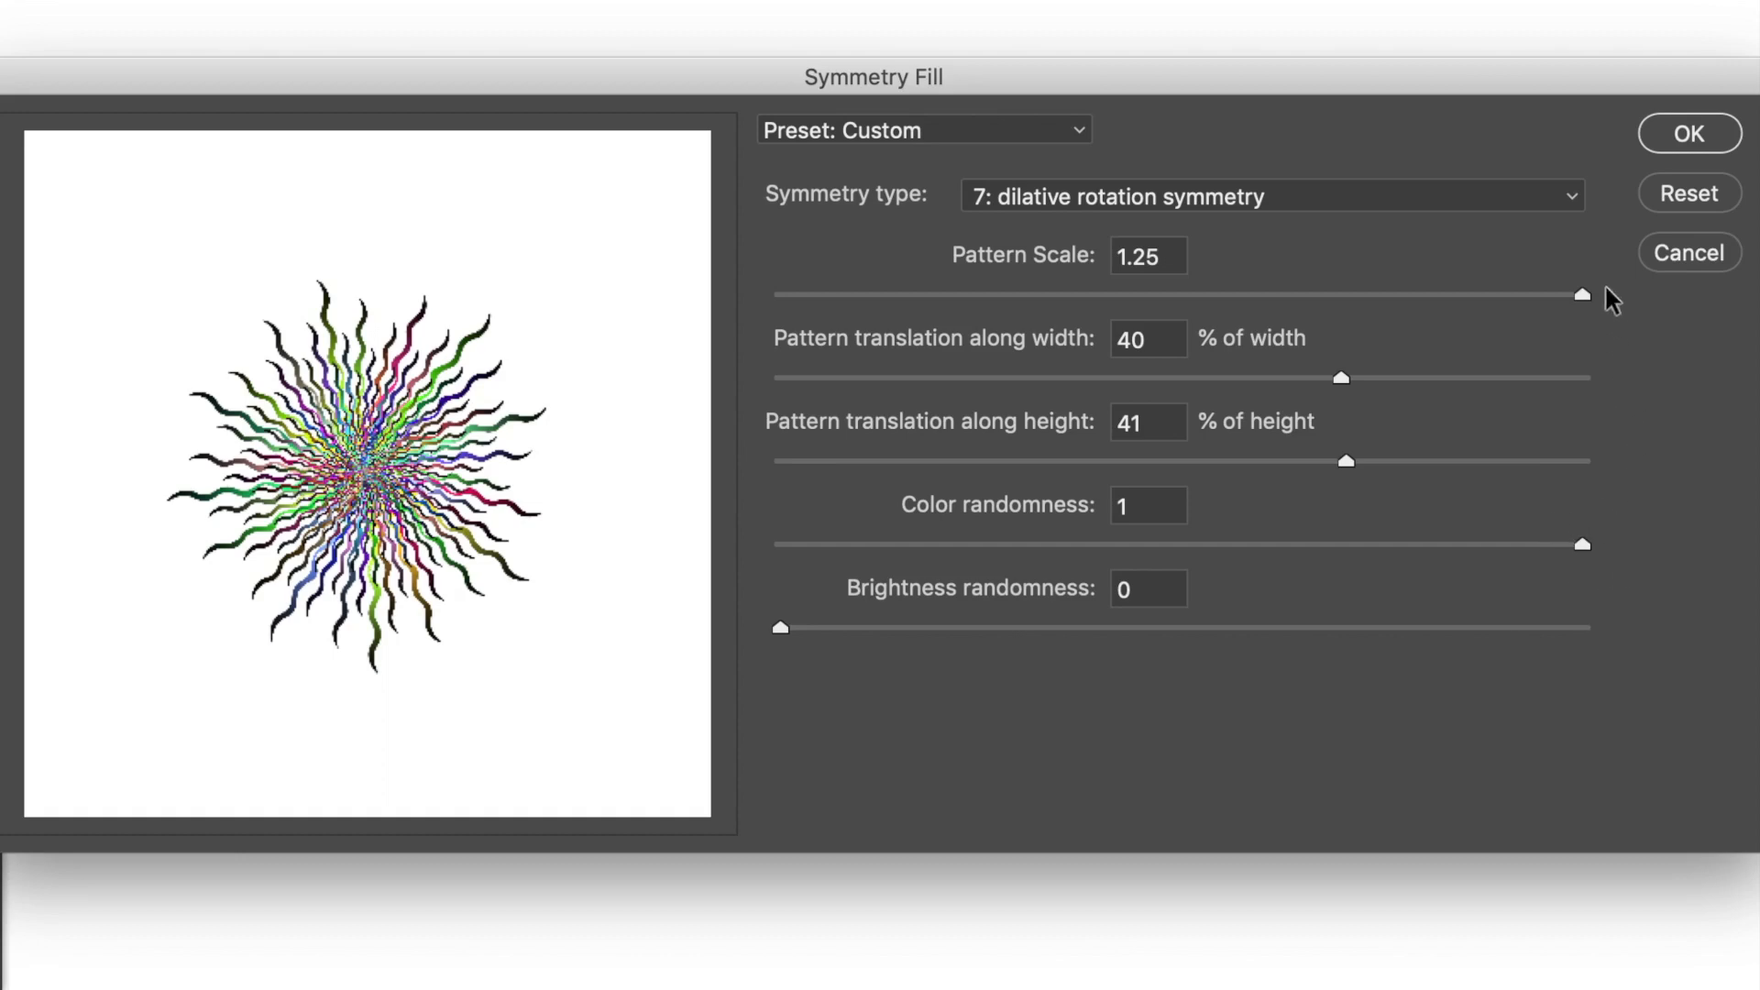
left_click(1692, 142)
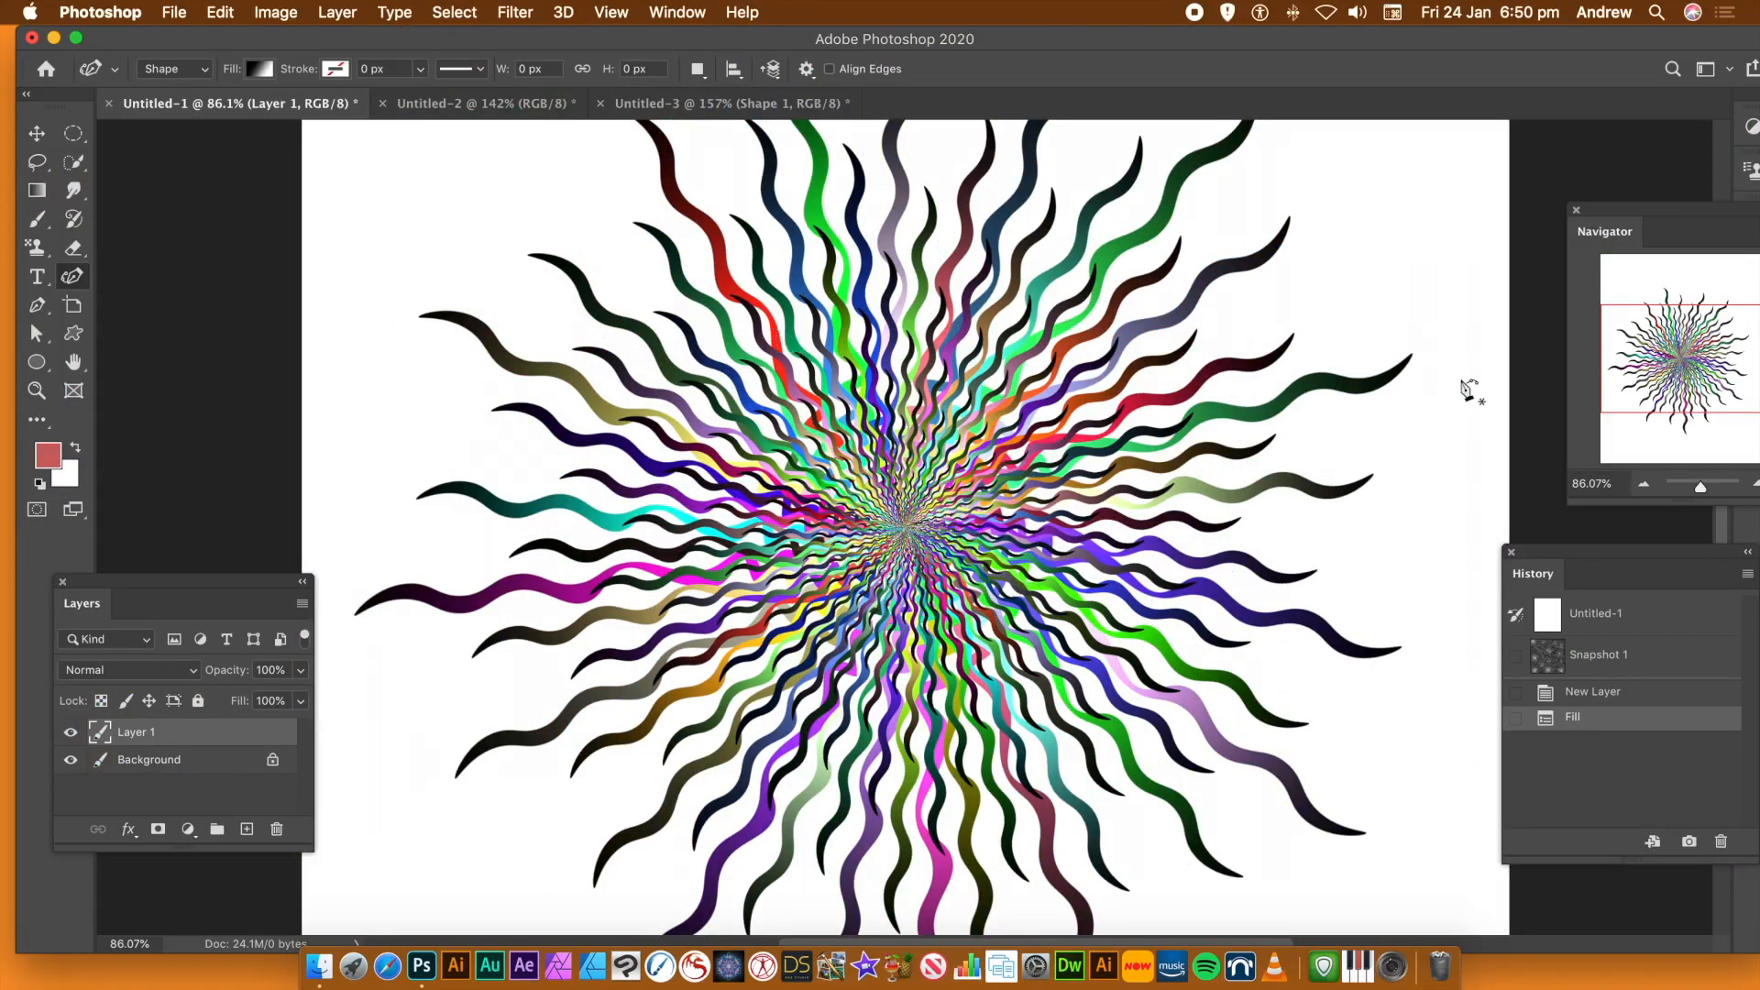
Duplicate the wavy starburst layer 20 times with the Move tool, spreading the overlapping copies until they cover the whole canvas
left_click(1699, 489)
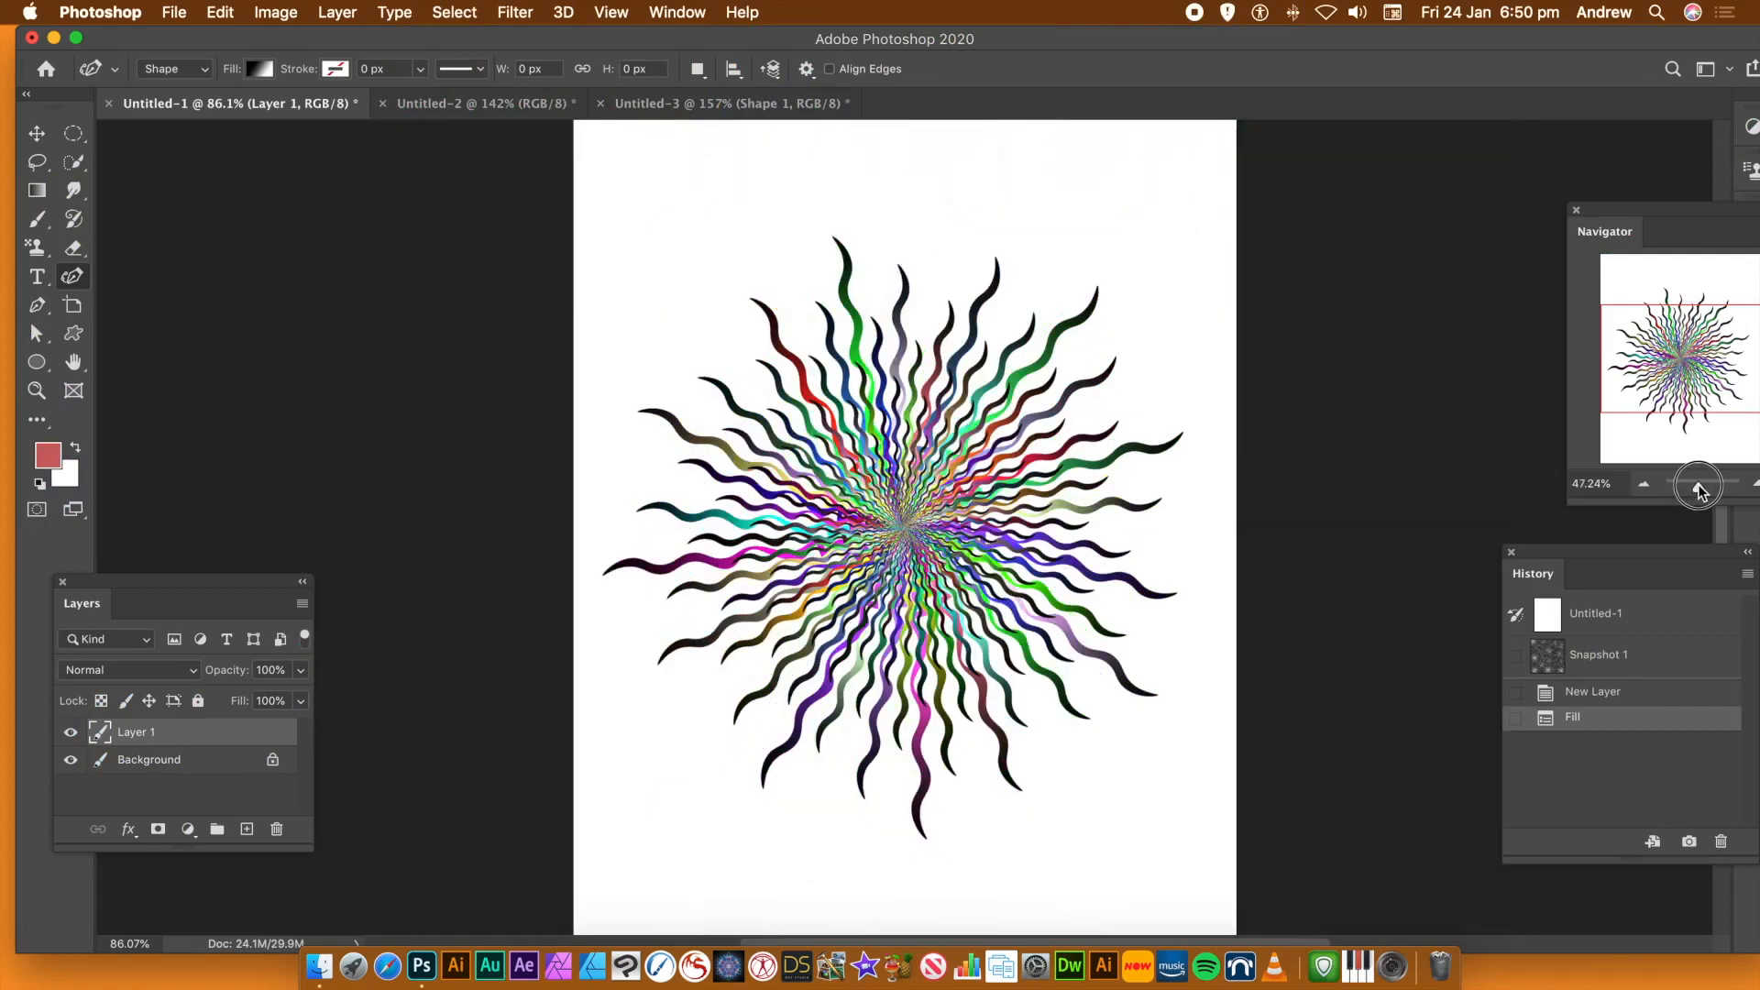
left_click_drag(1698, 486, 1698, 489)
left_click(37, 133)
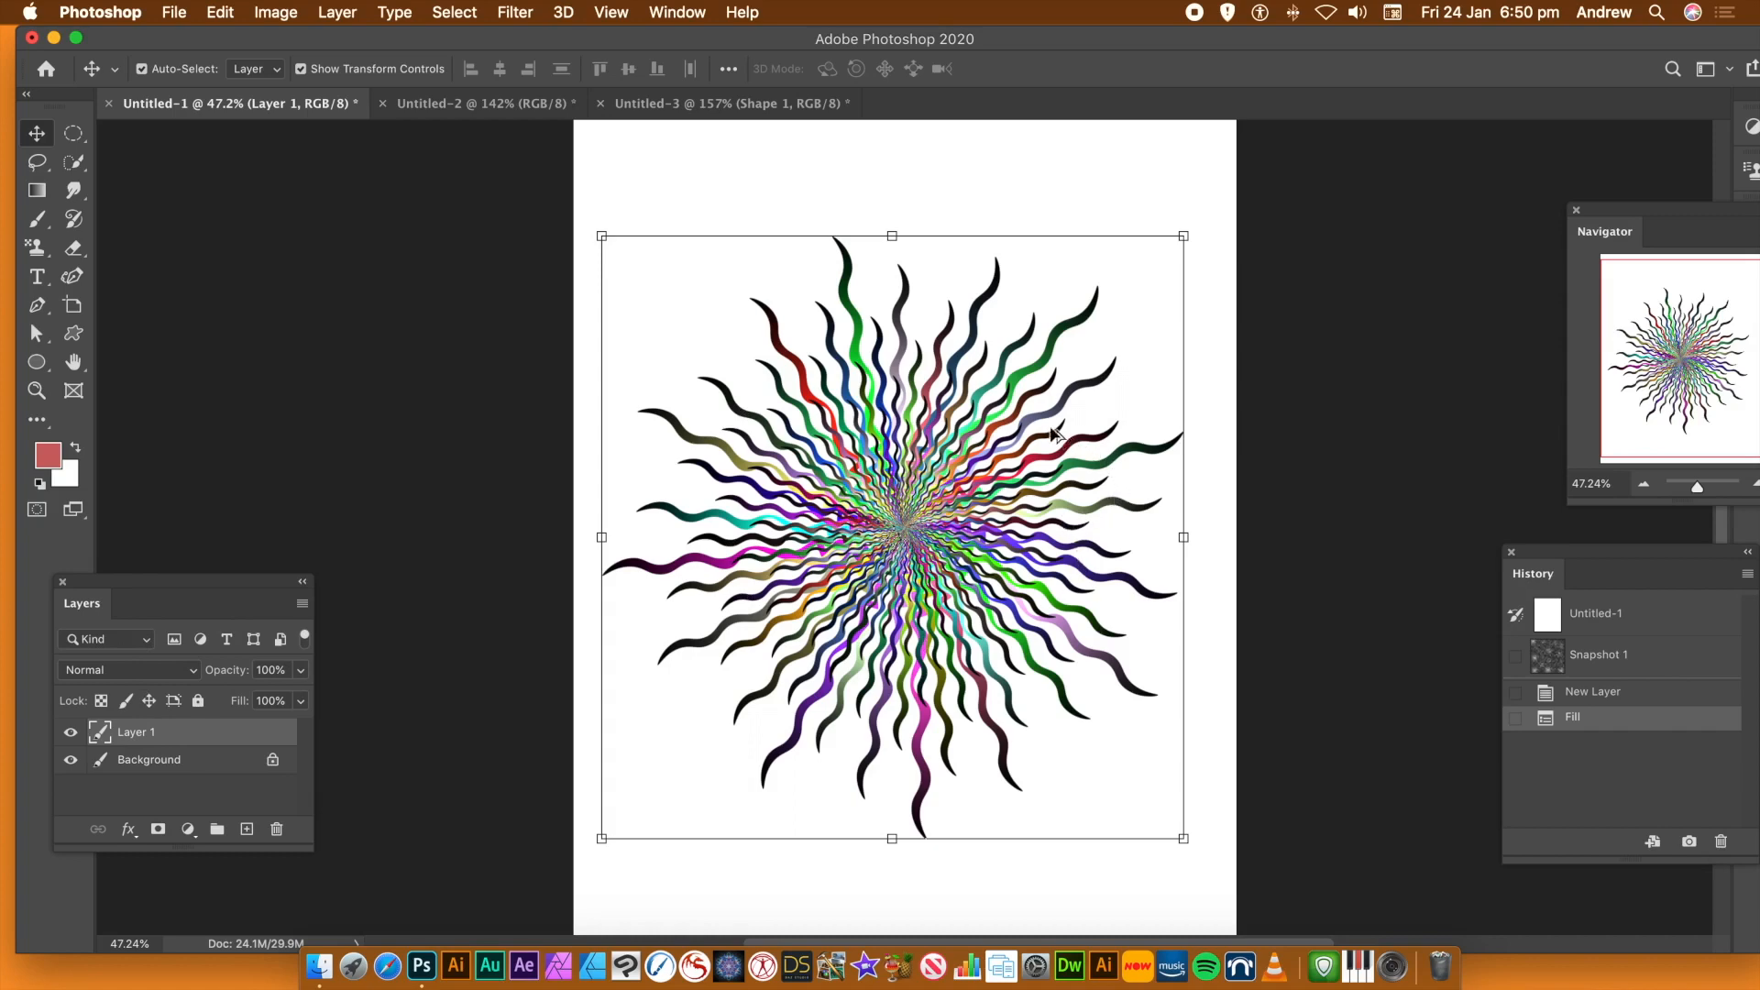
left_click_drag(1024, 455, 855, 884)
left_click_drag(856, 884, 647, 602)
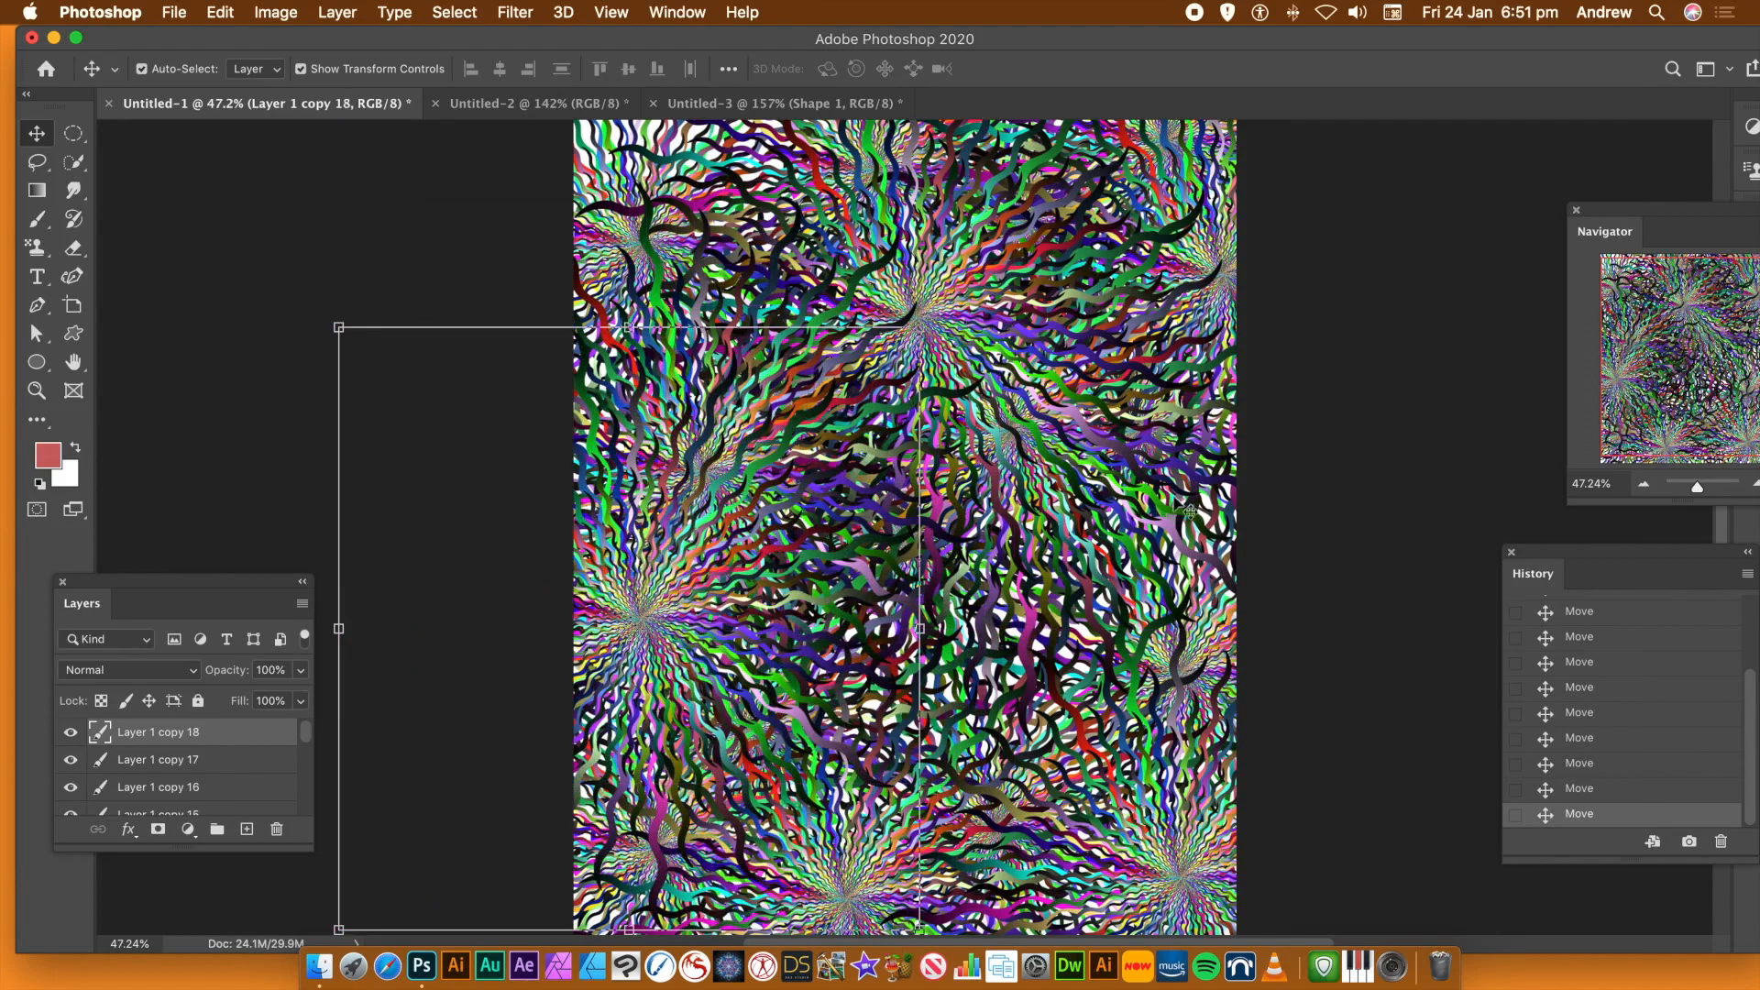
left_click_drag(650, 617, 642, 163)
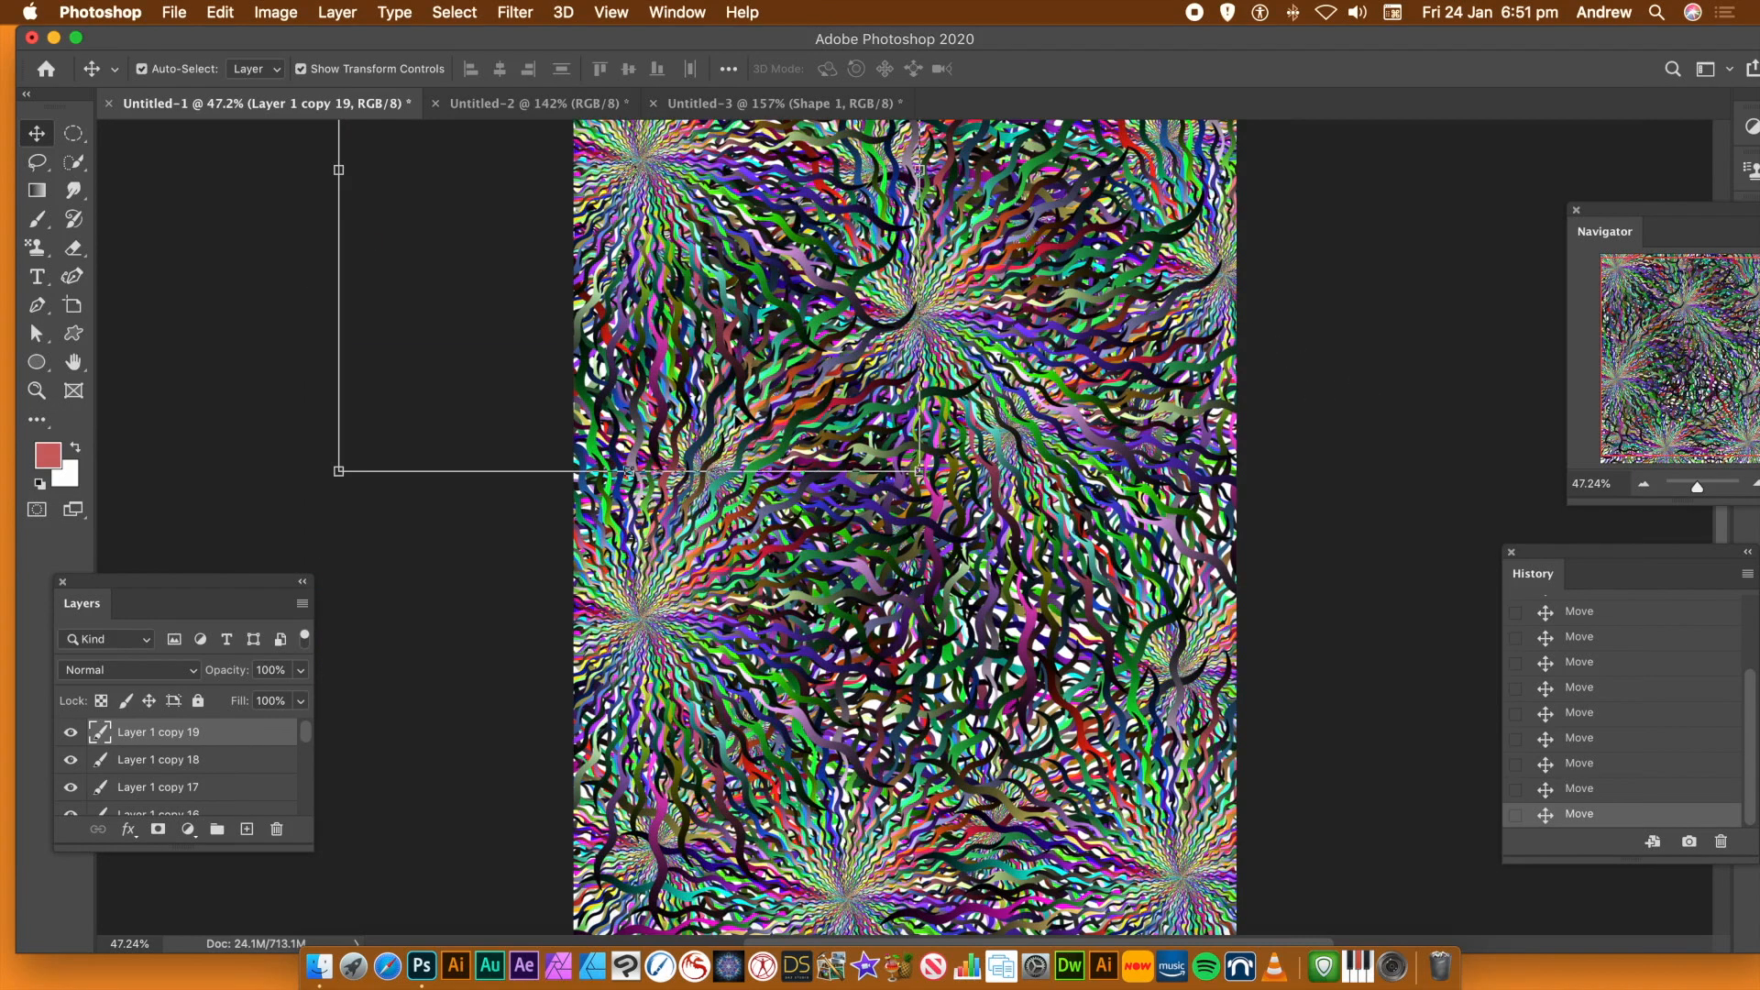
left_click_drag(637, 163, 938, 769)
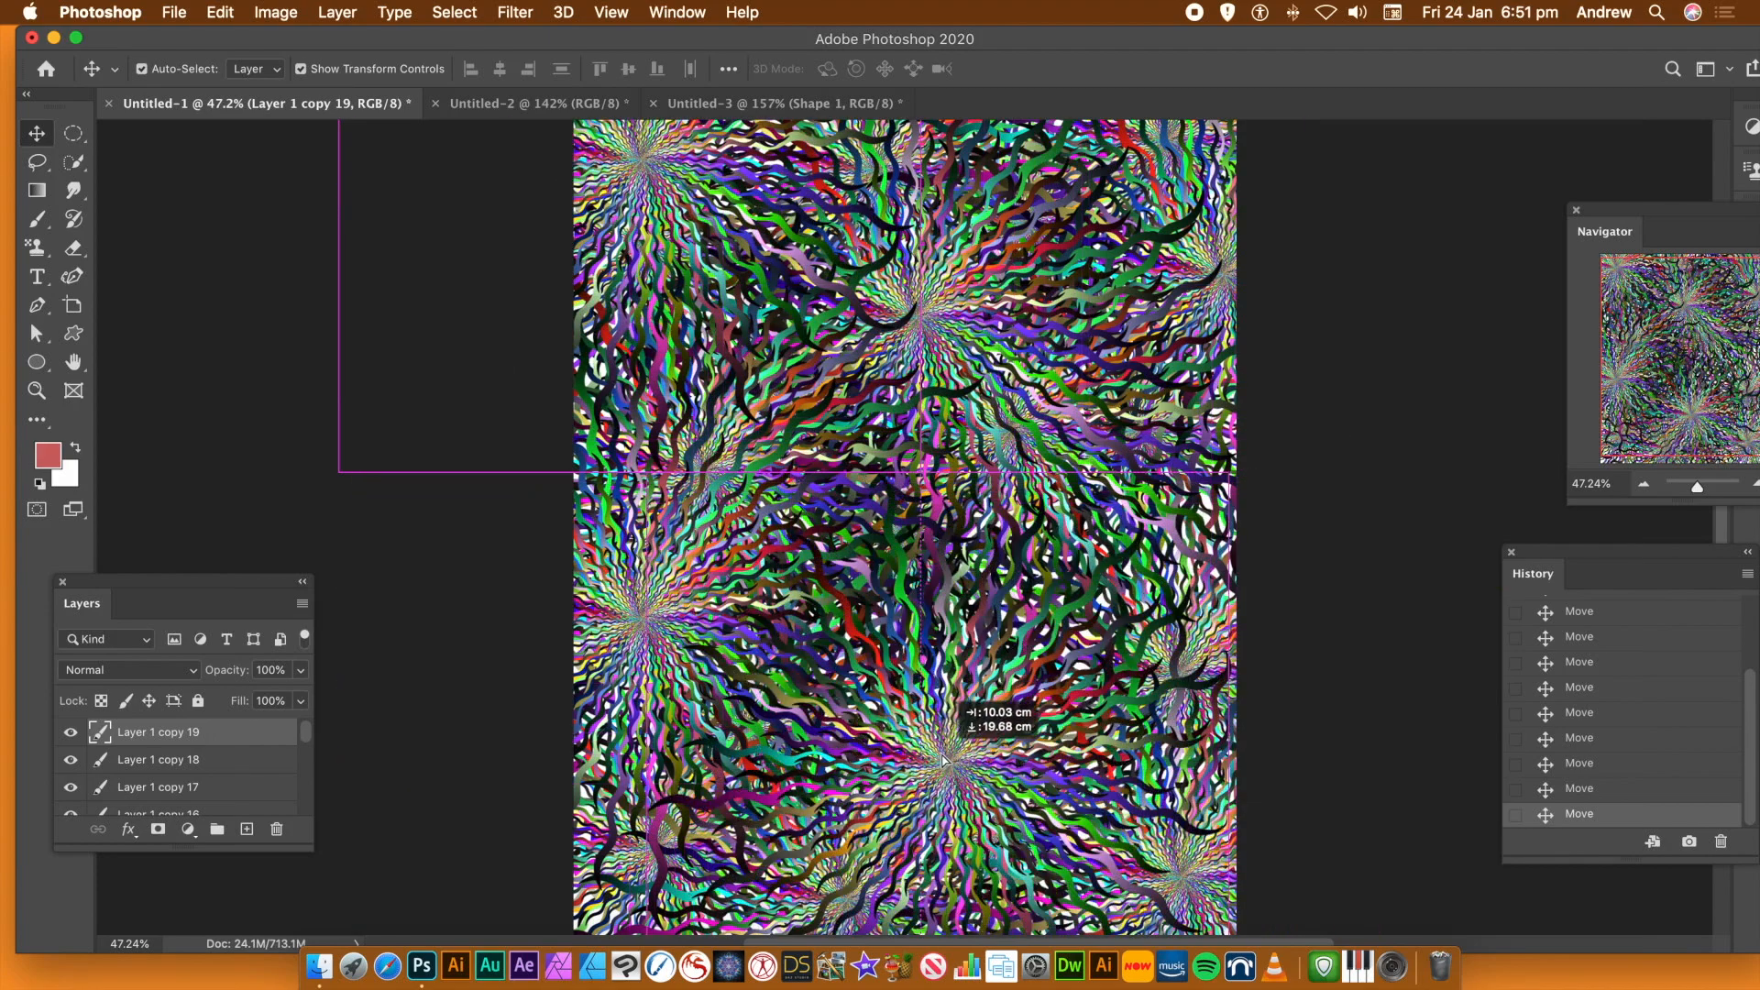
Deselect the layers, inspect the overlapping starbursts up close, and flatten the image into a single background layer
left_click(1334, 581)
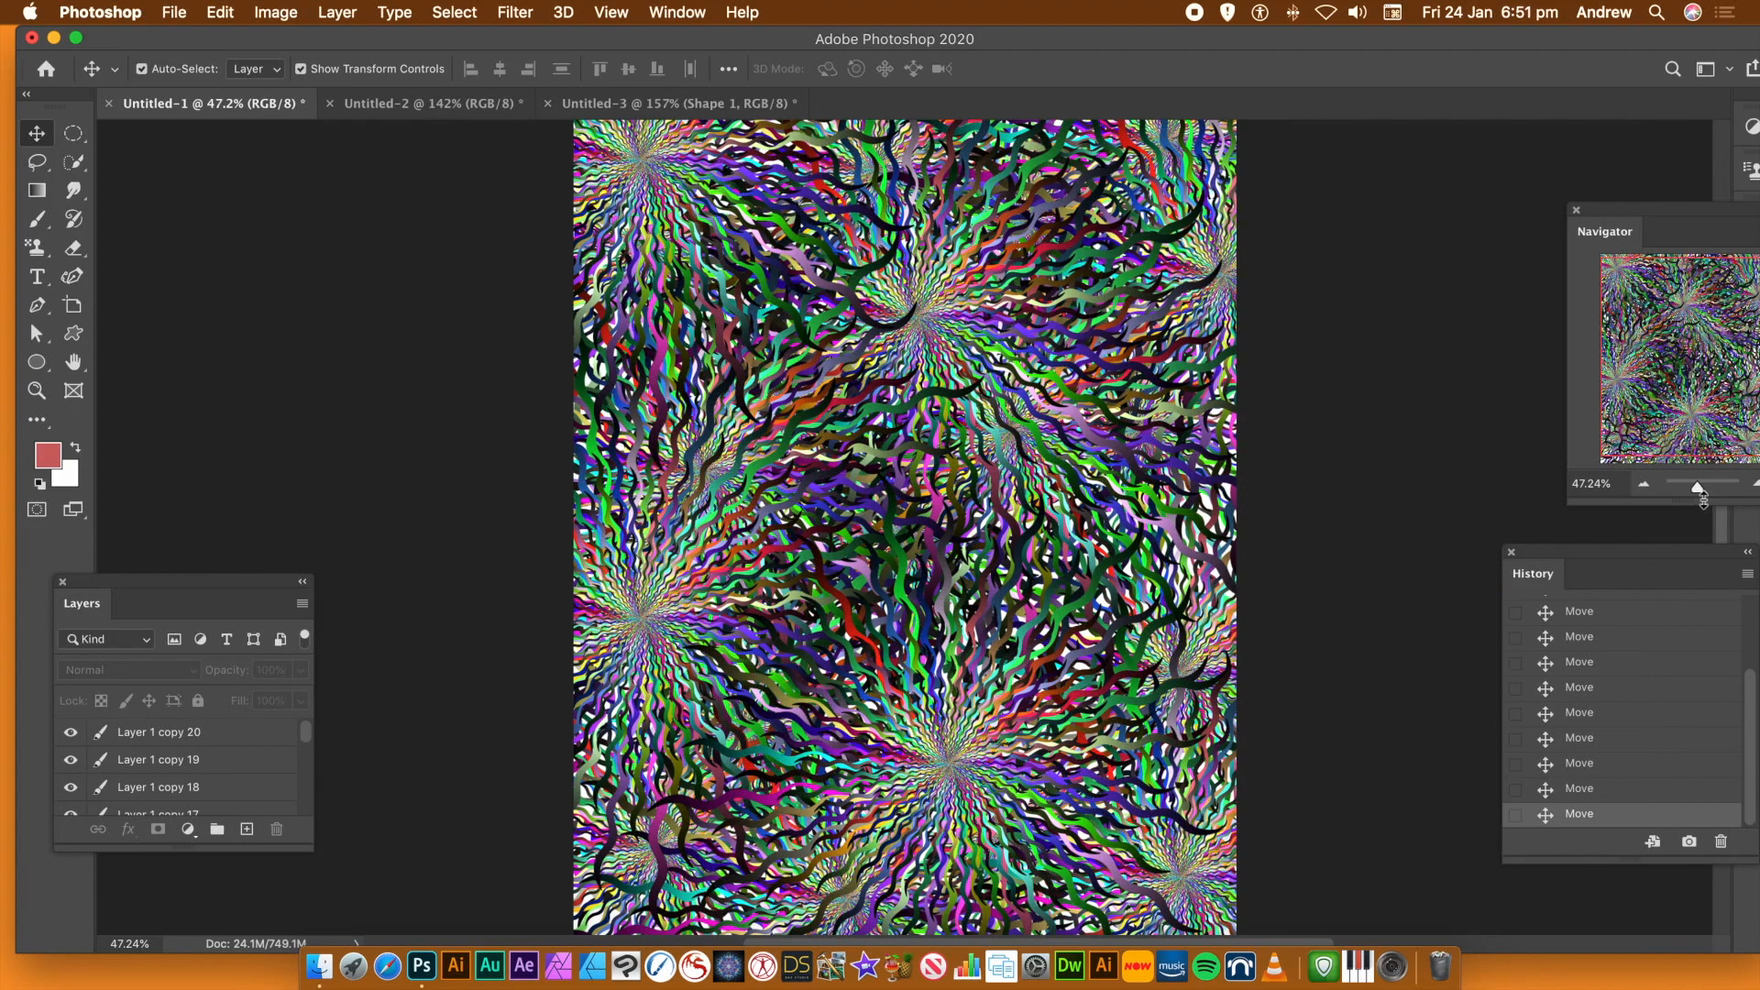
left_click_drag(1700, 494, 1705, 493)
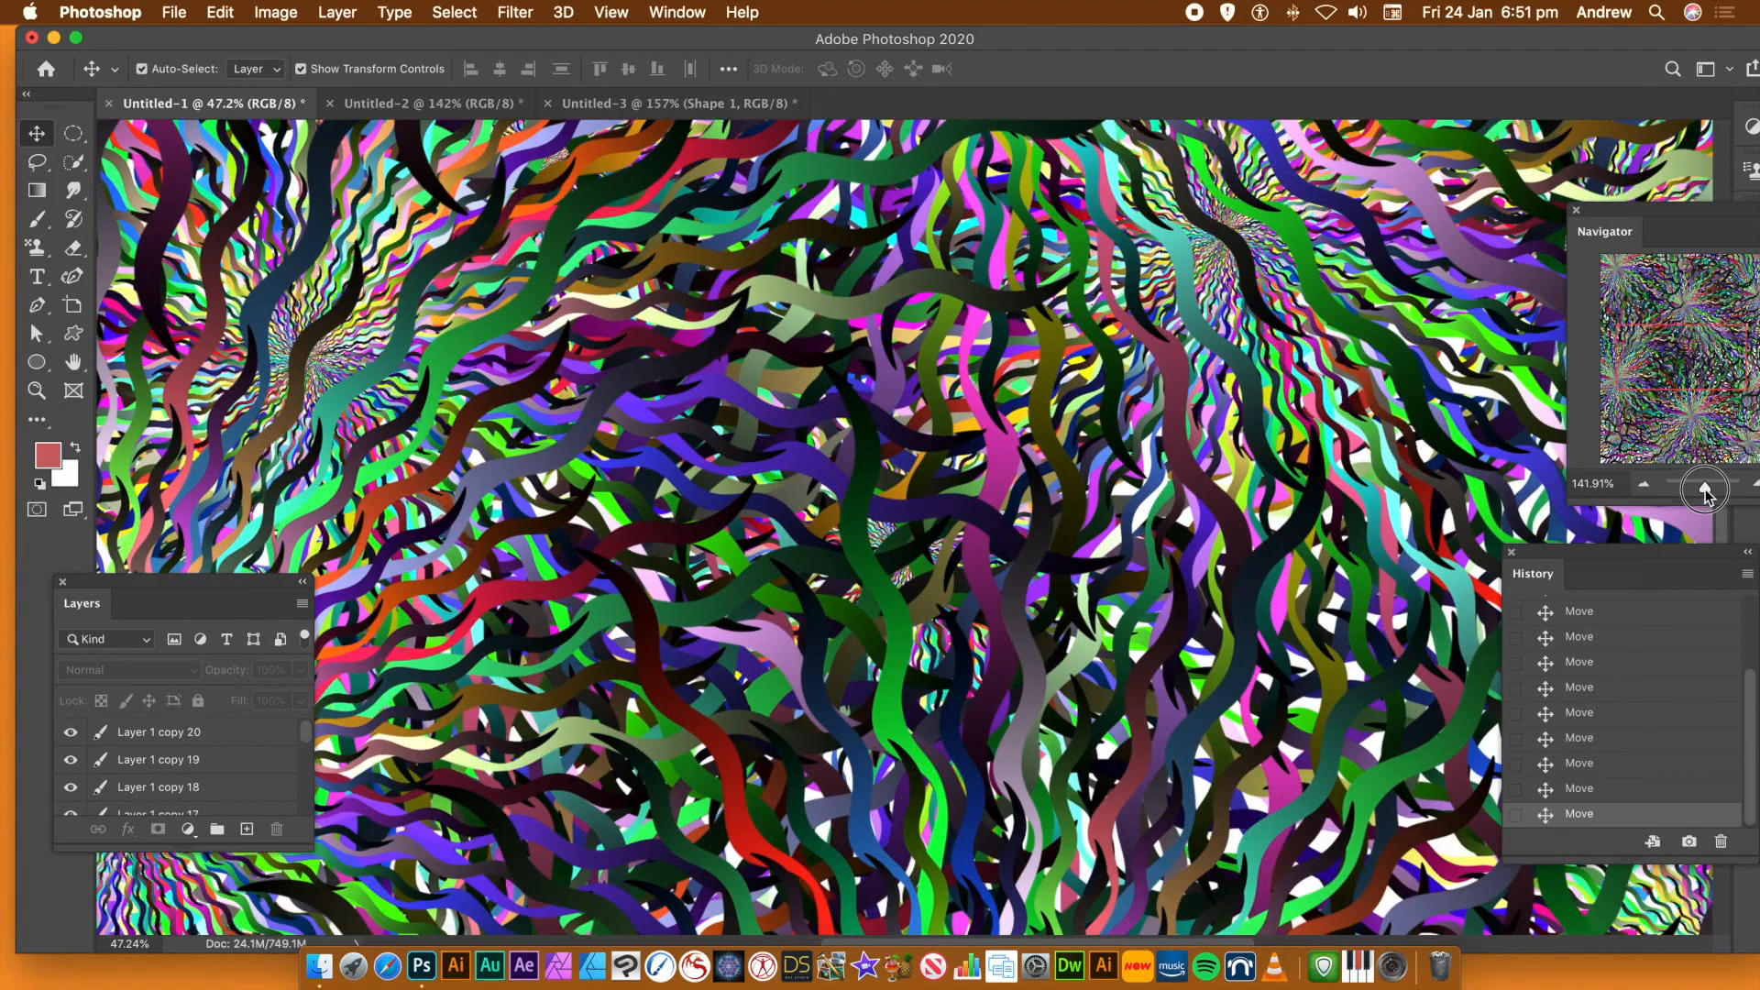
left_click_drag(1705, 493, 1699, 493)
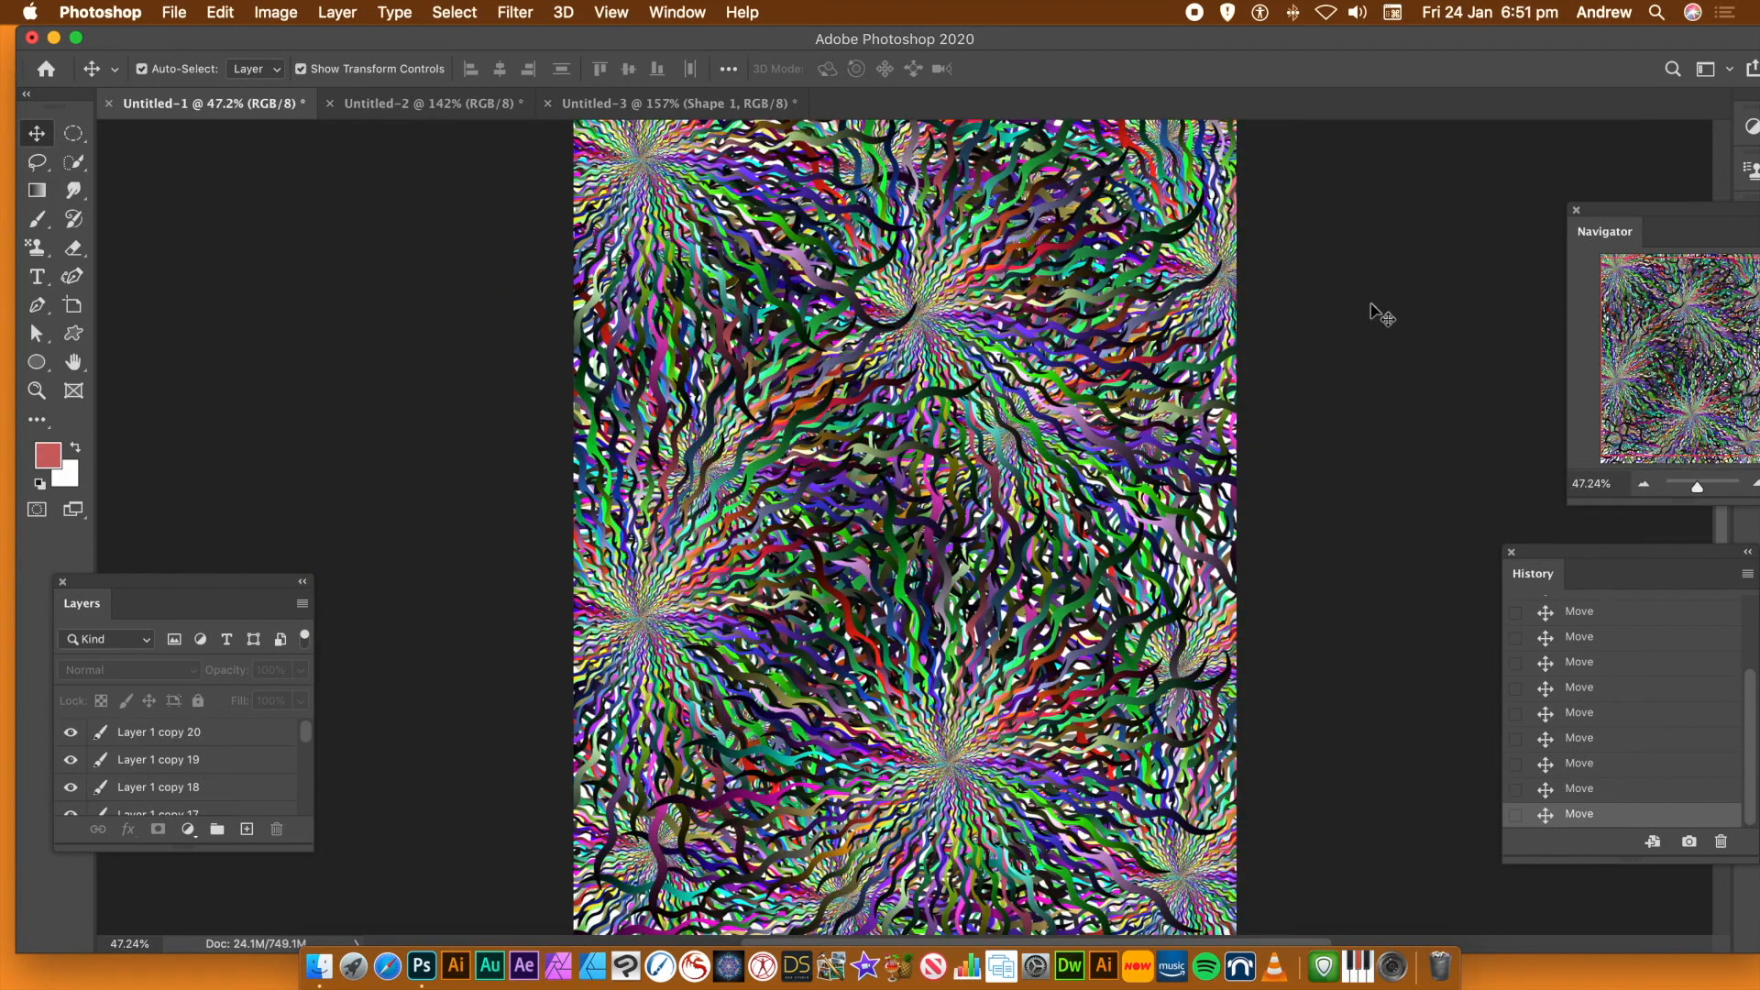
left_click(337, 13)
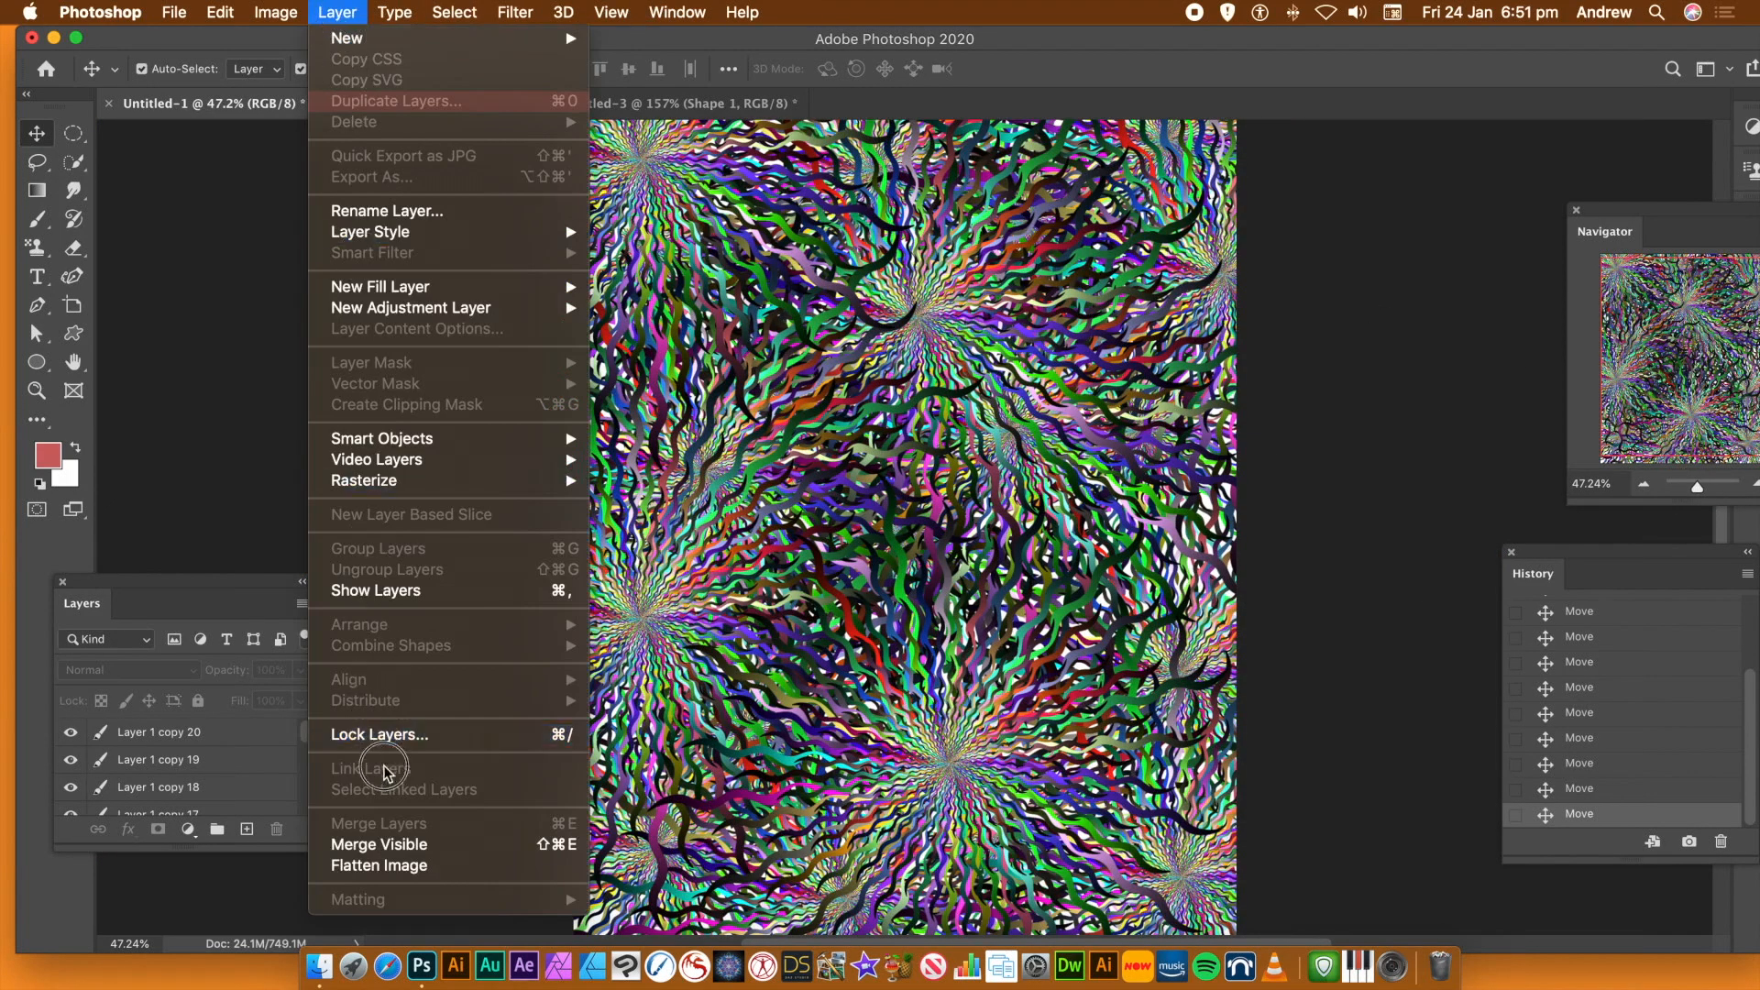
left_click(402, 865)
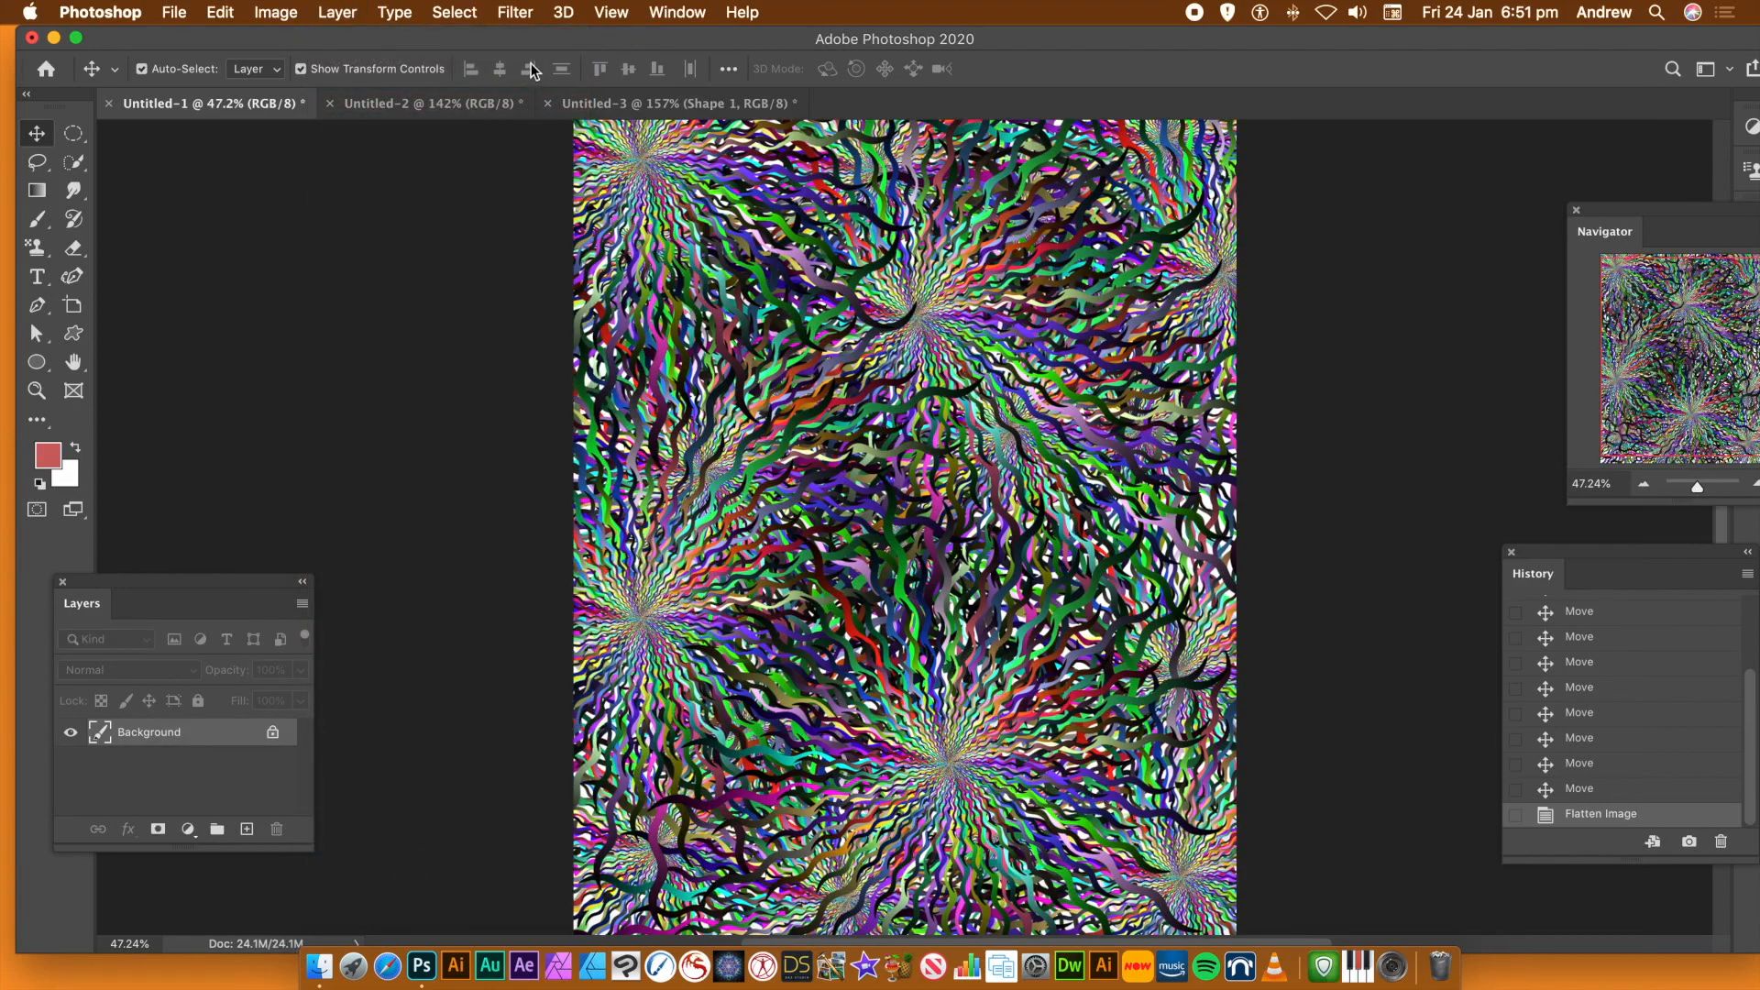
Apply the Oil Paint filter with Stylization 9.6, Cleanliness 8.8, Scale 3.6, Bristle Detail 8.2 and Lighting off
left_click(518, 12)
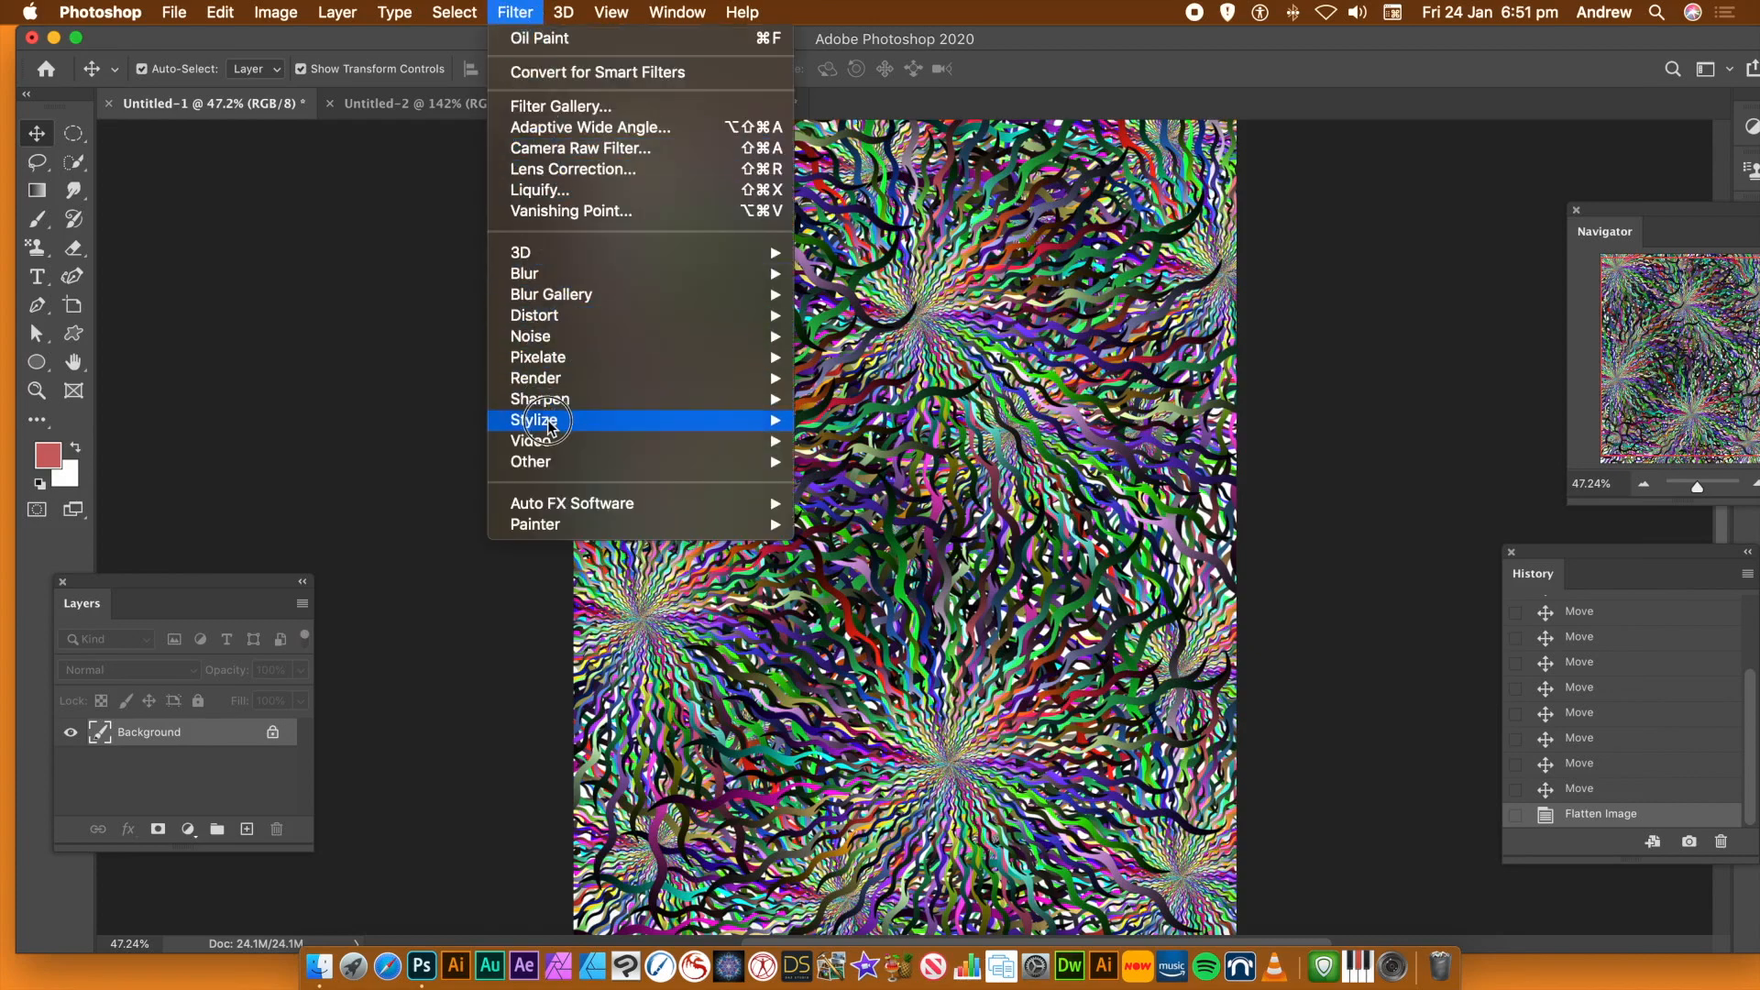
mouse_move(548, 426)
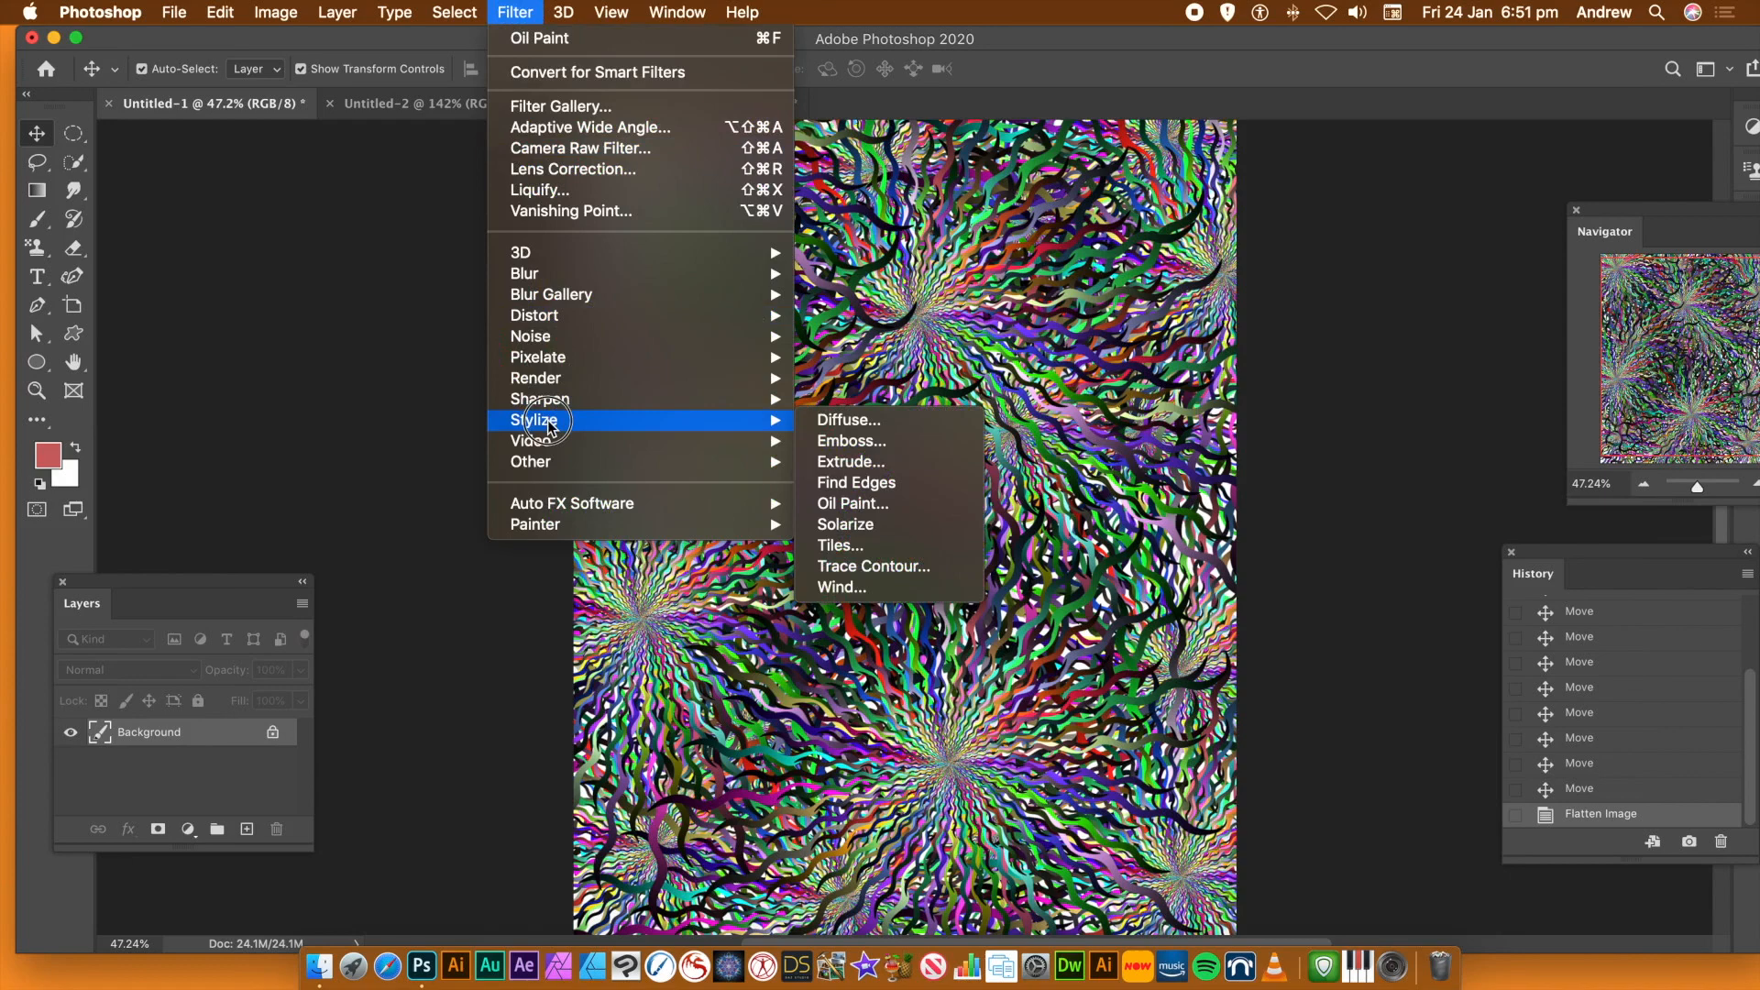
left_click(839, 504)
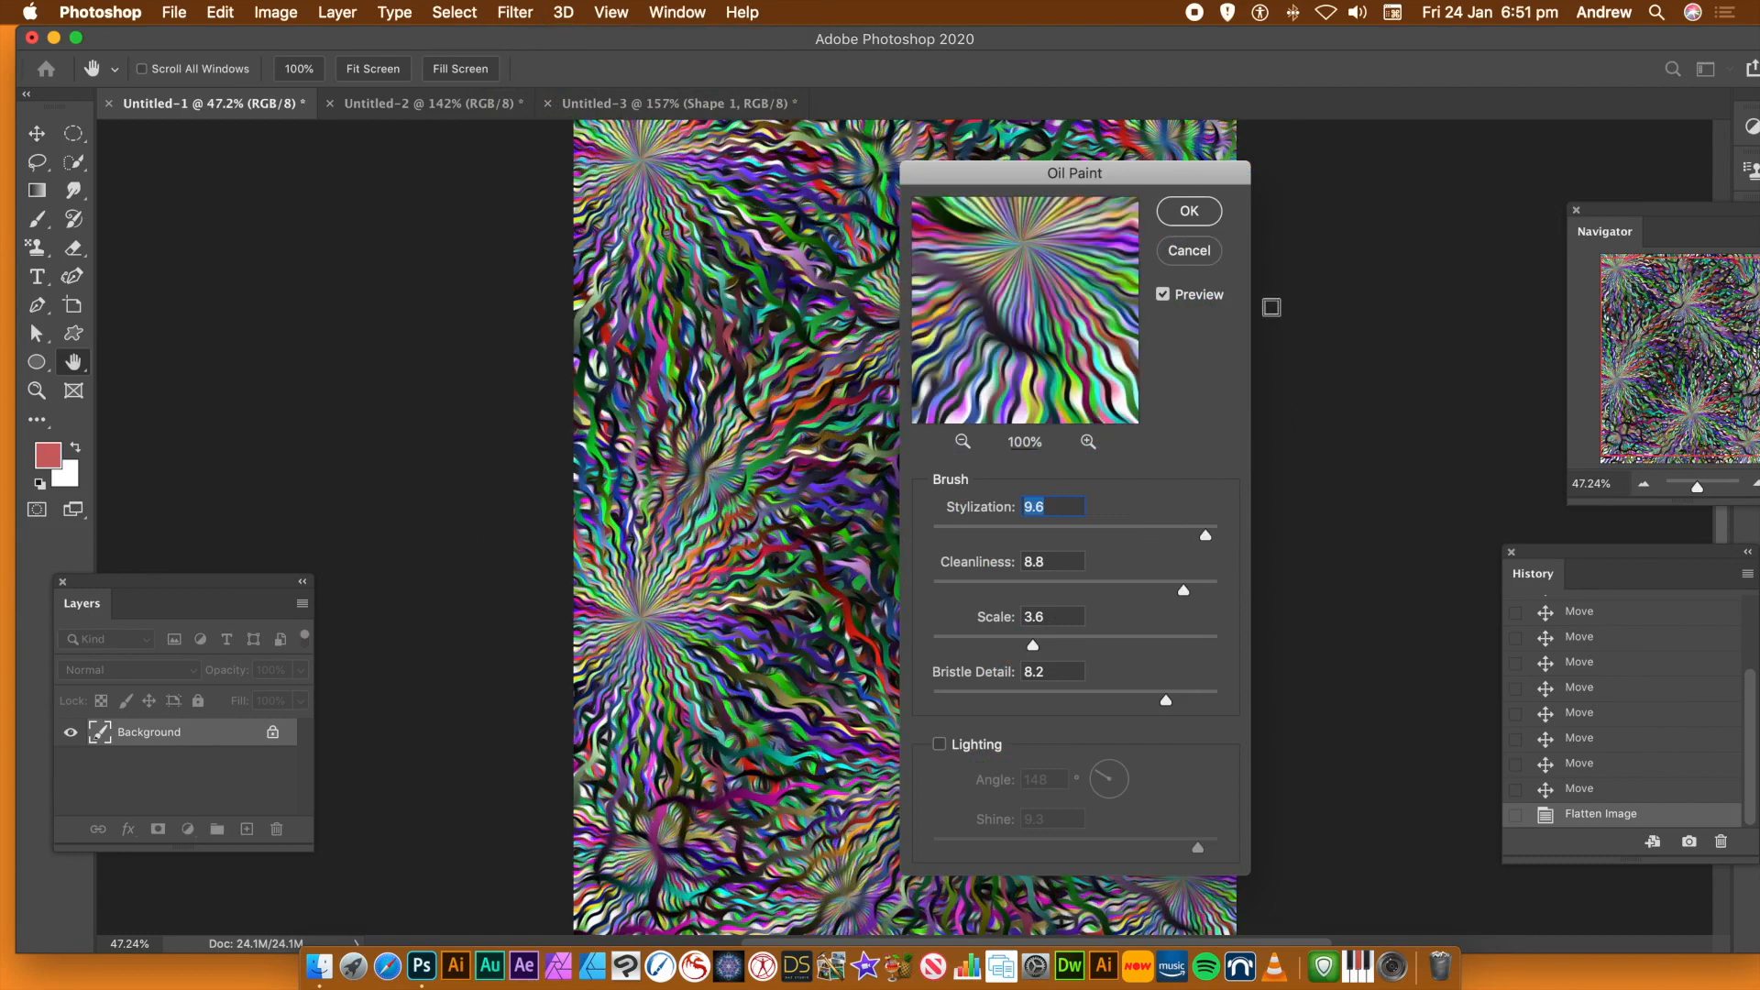
left_click(1189, 211)
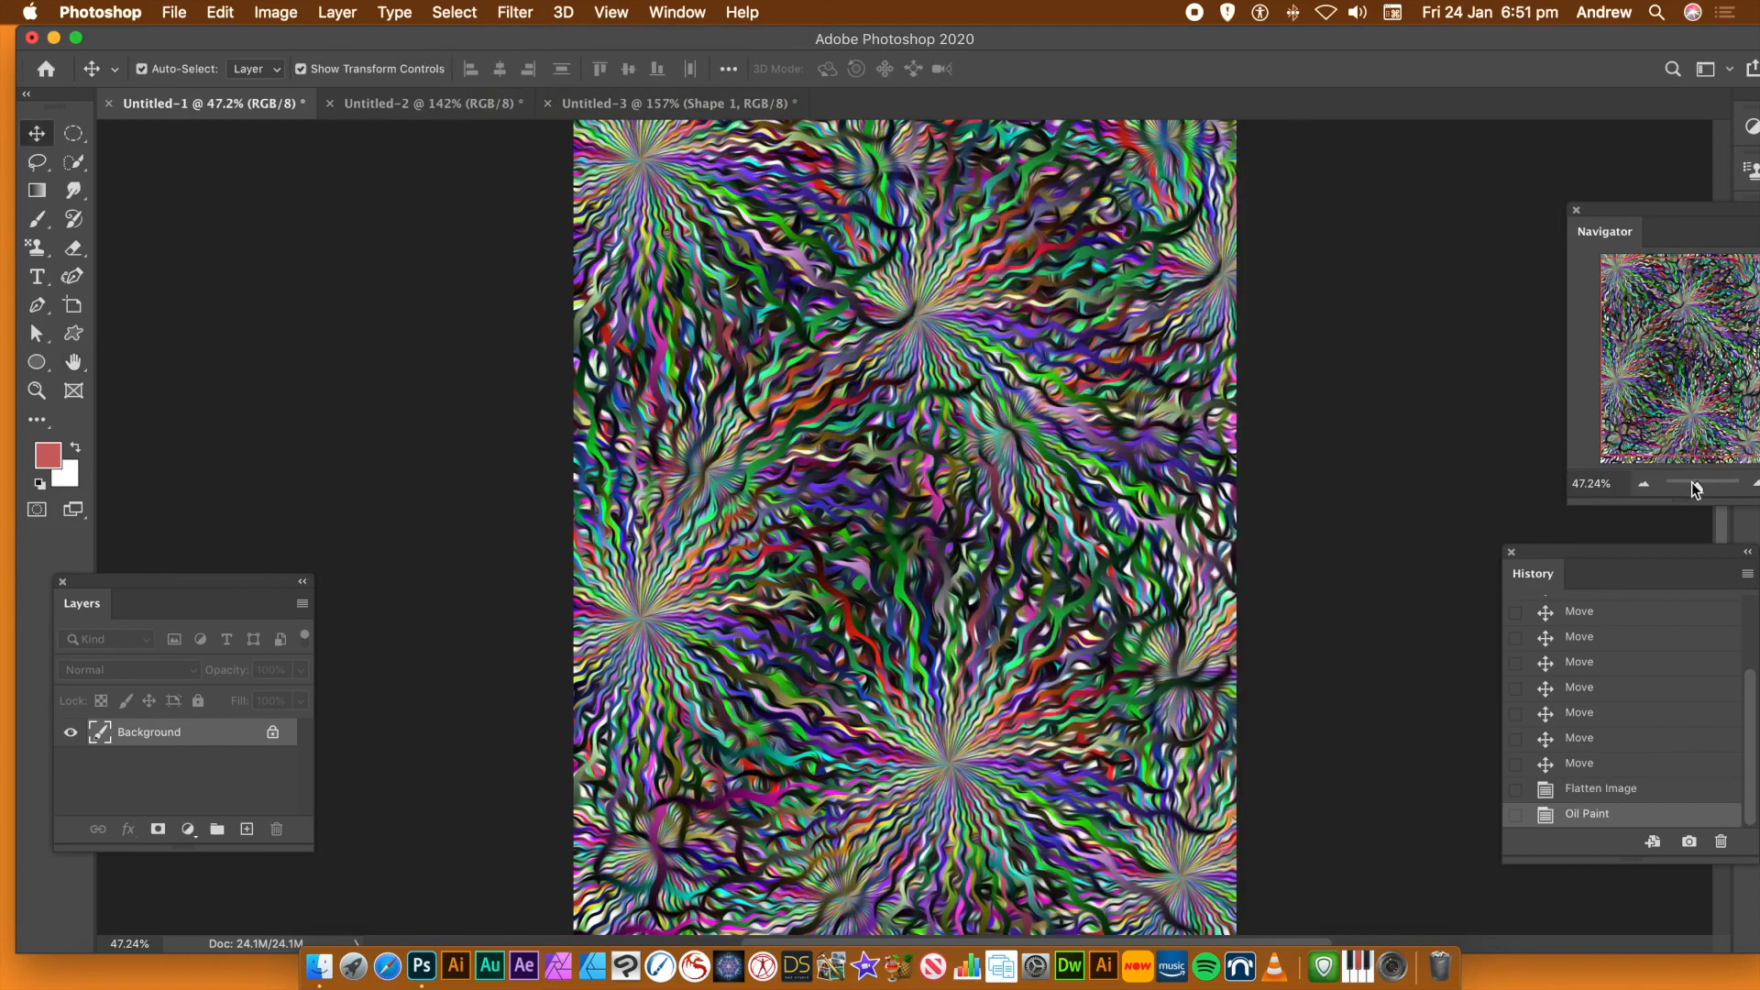
Apply the Glowing Edges filter from the Filter Gallery with Edge Width 2, Edge Brightness 12 and Smoothness 7
left_click_drag(1697, 491, 1704, 492)
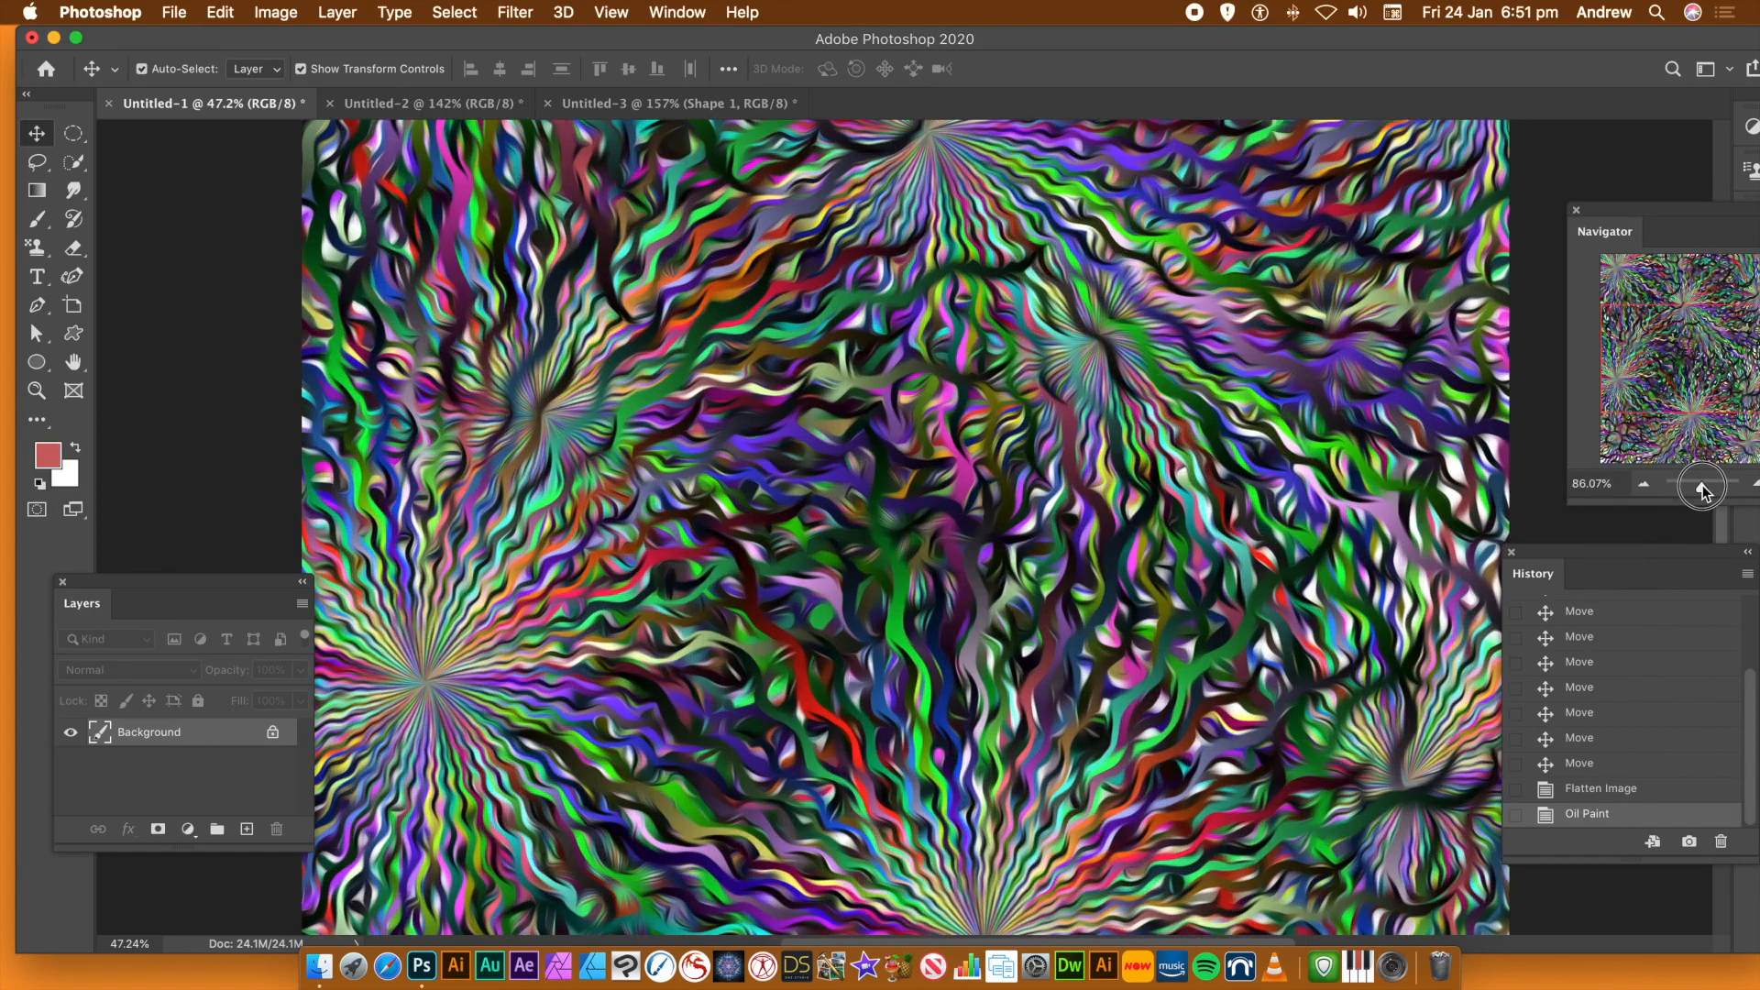
left_click_drag(1704, 492, 1700, 492)
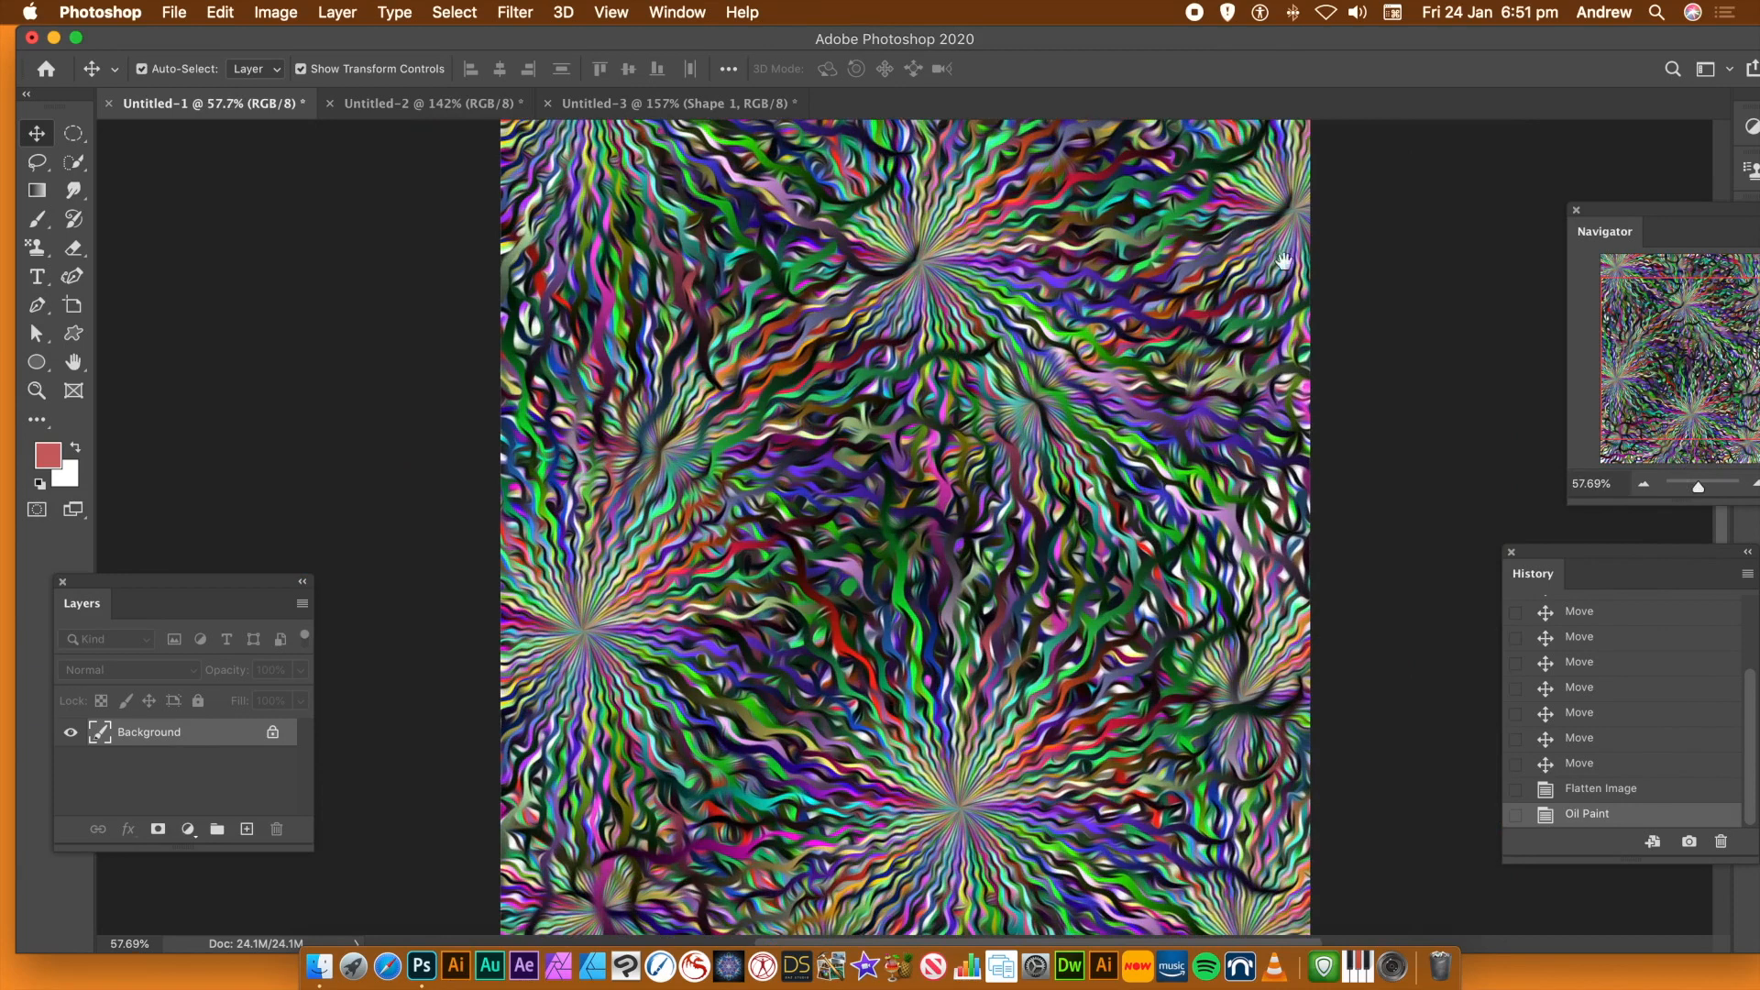
left_click(516, 14)
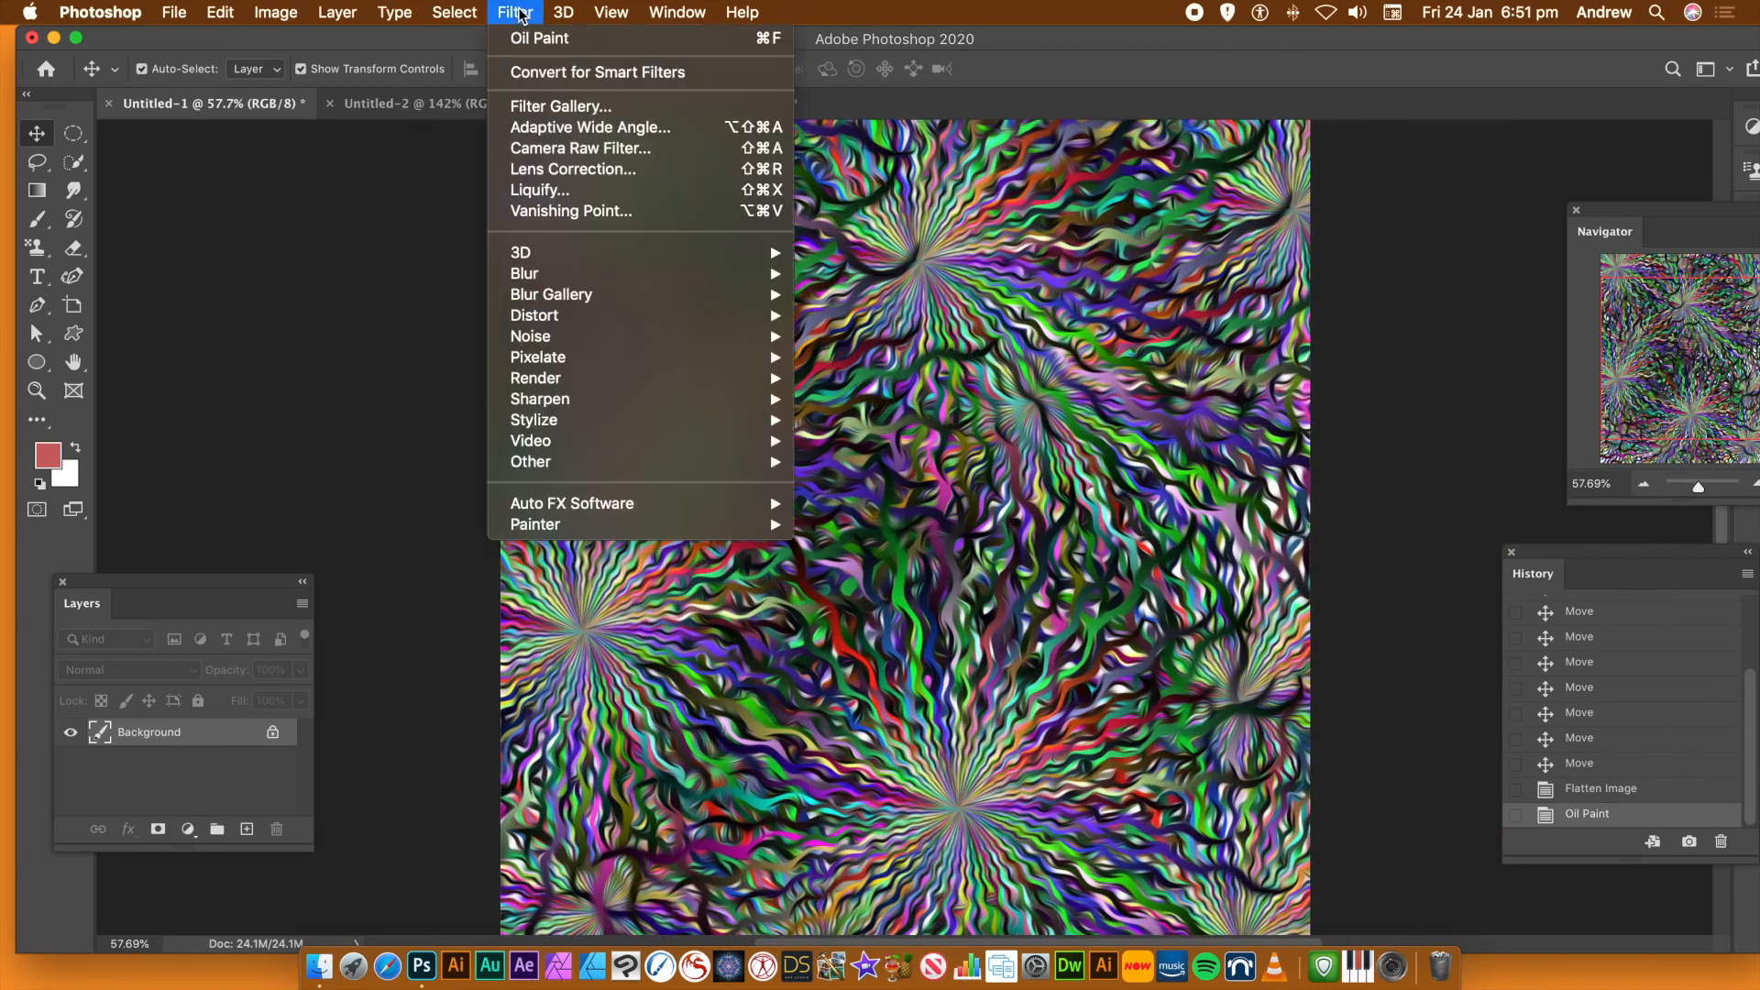
left_click(553, 108)
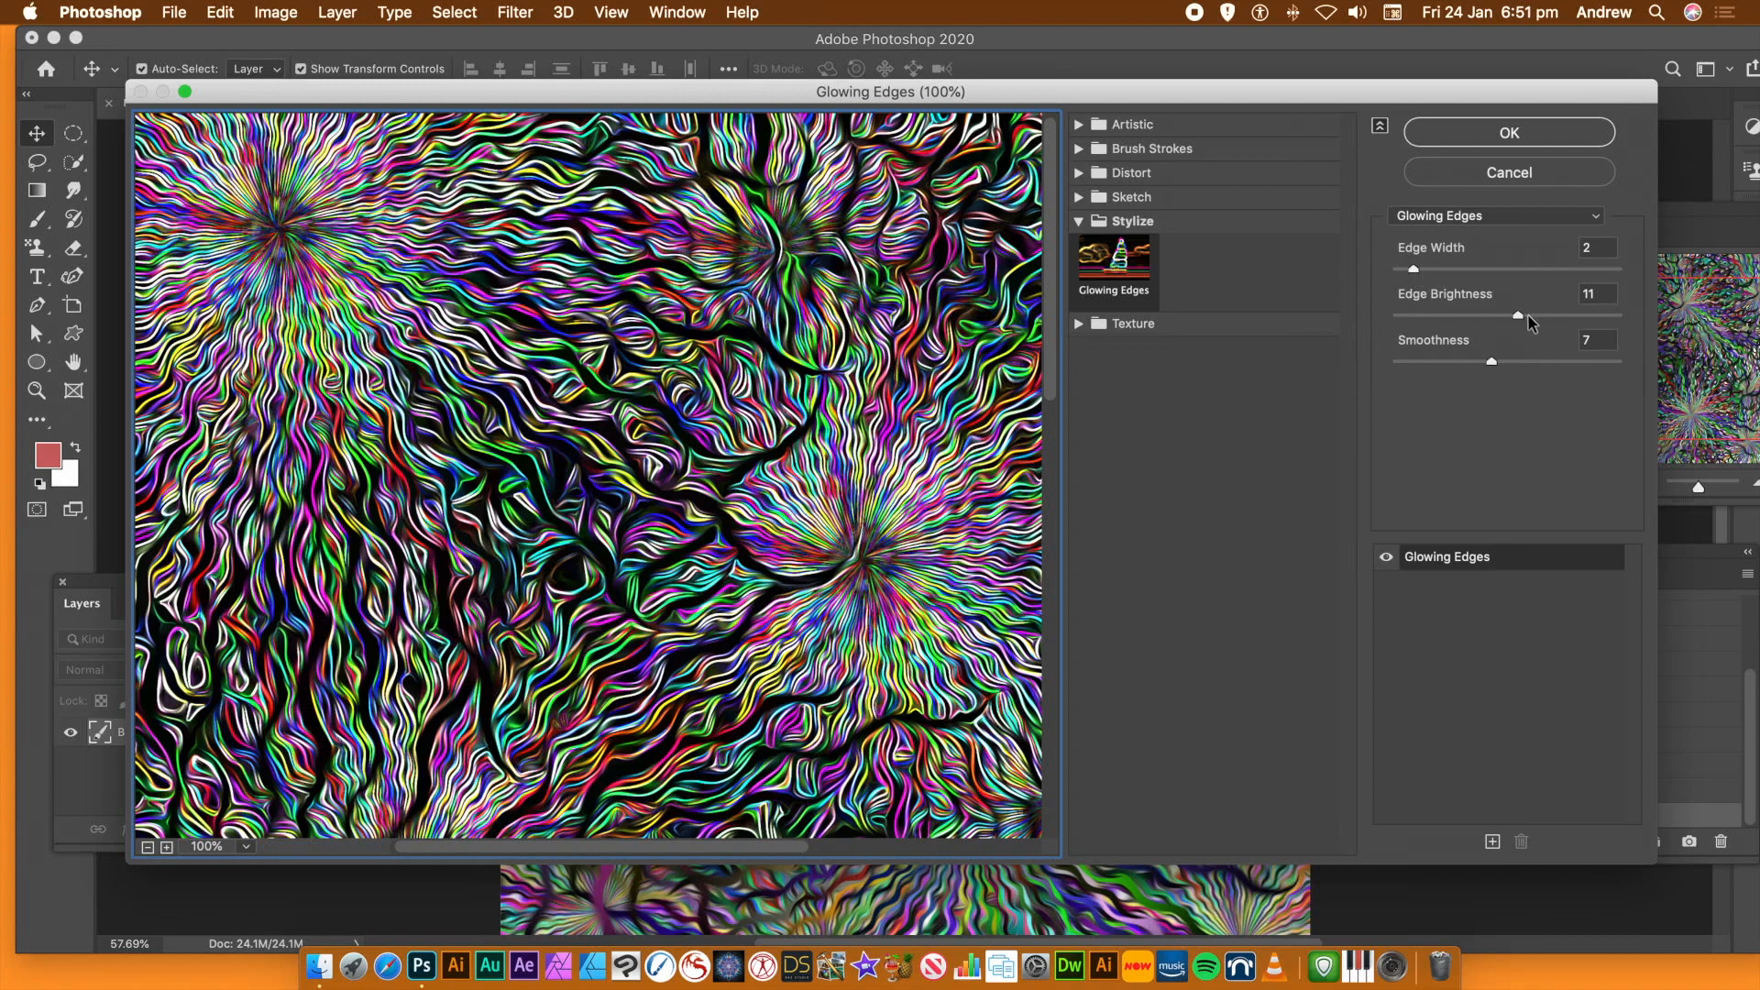
left_click_drag(1526, 315, 1527, 317)
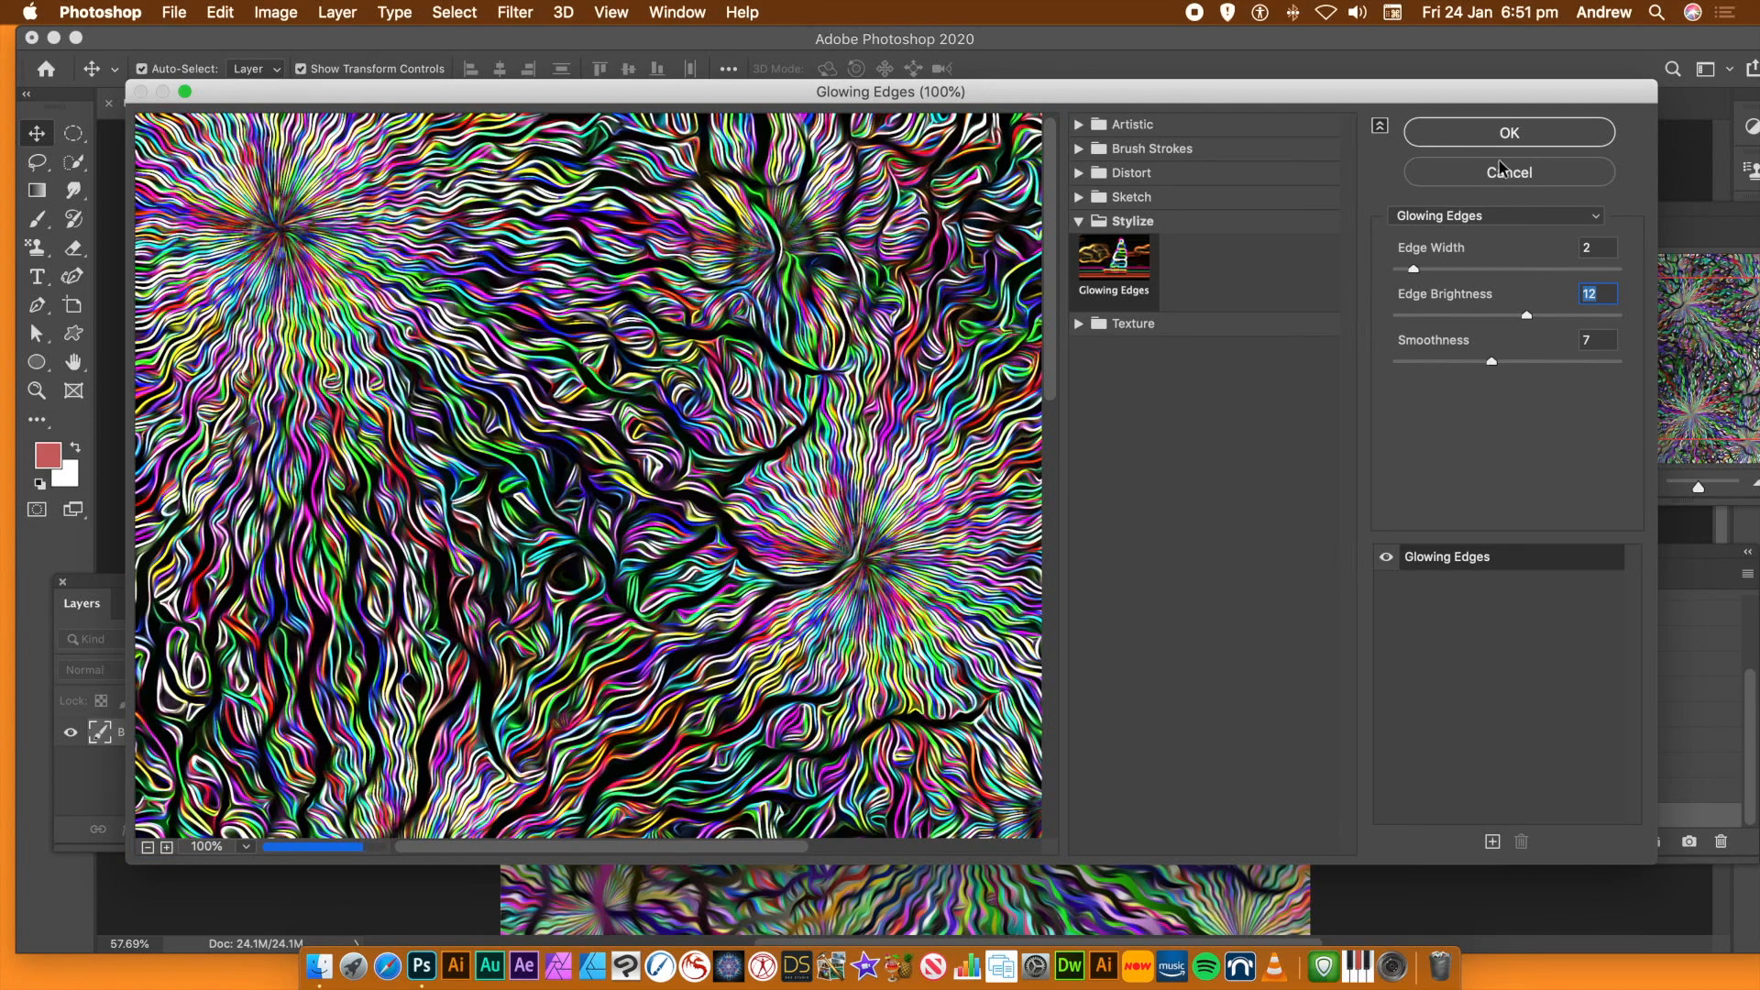
left_click(1486, 136)
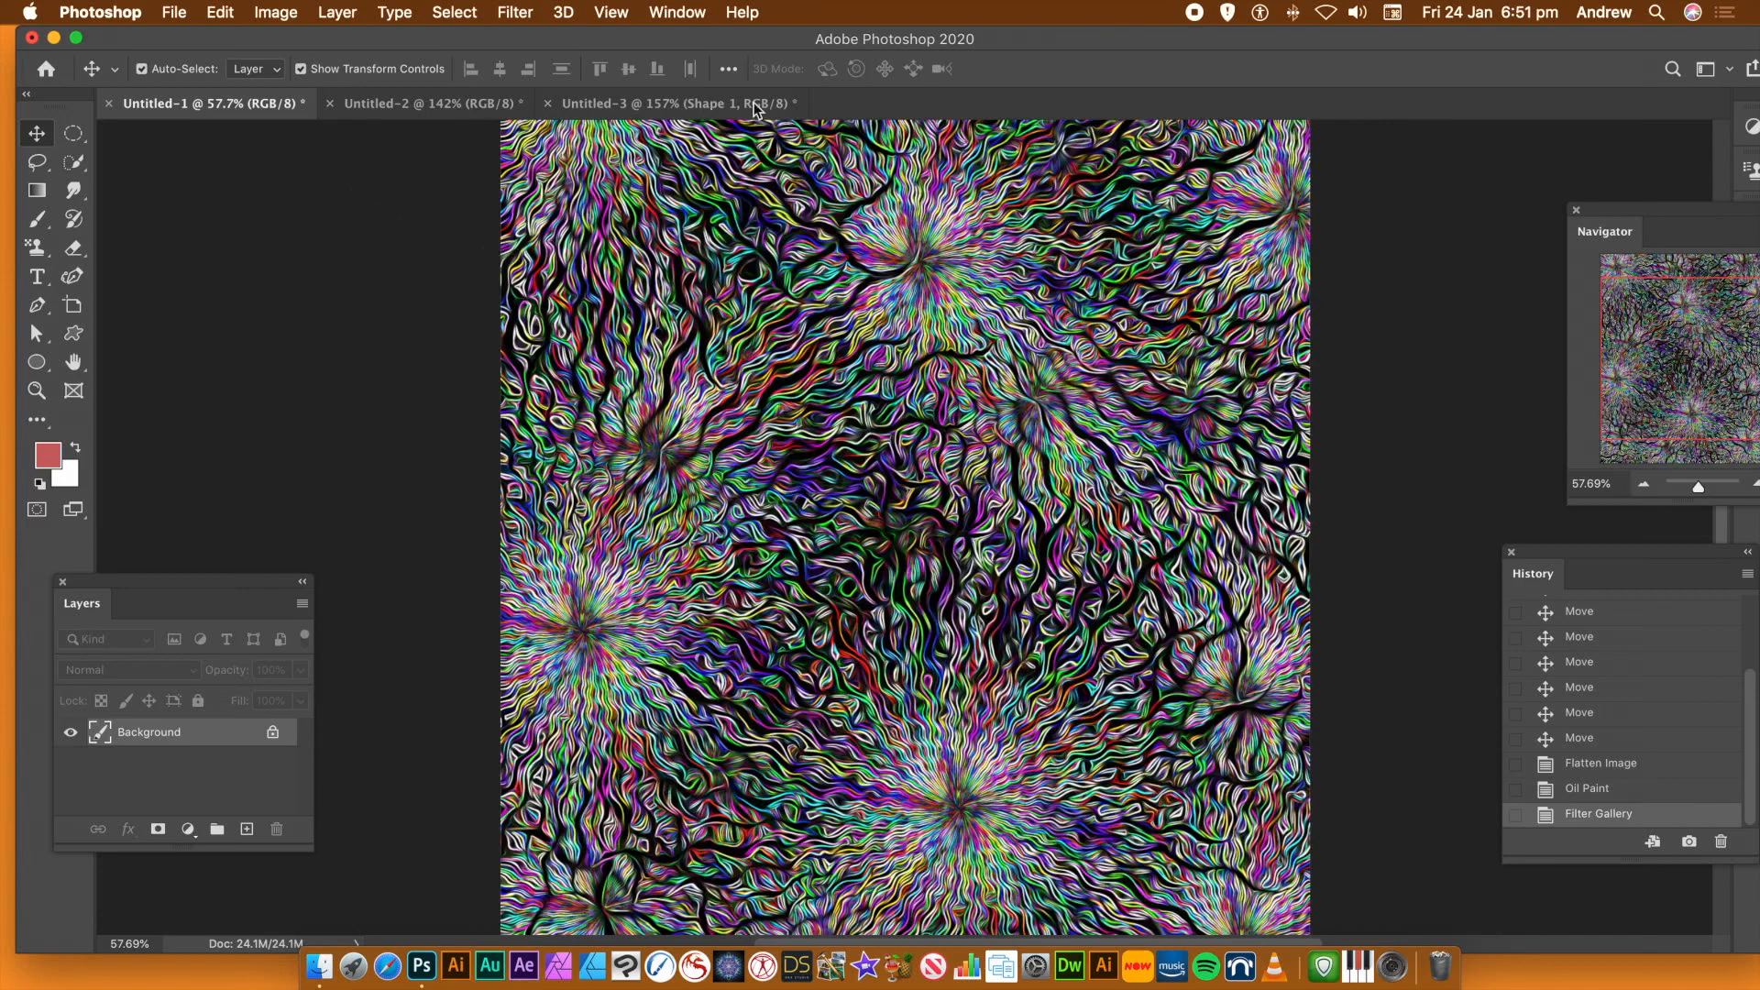
Convert the image with a Black & White adjustment using Reds 182%, Yellows 161% and Greens 15%
left_click(287, 18)
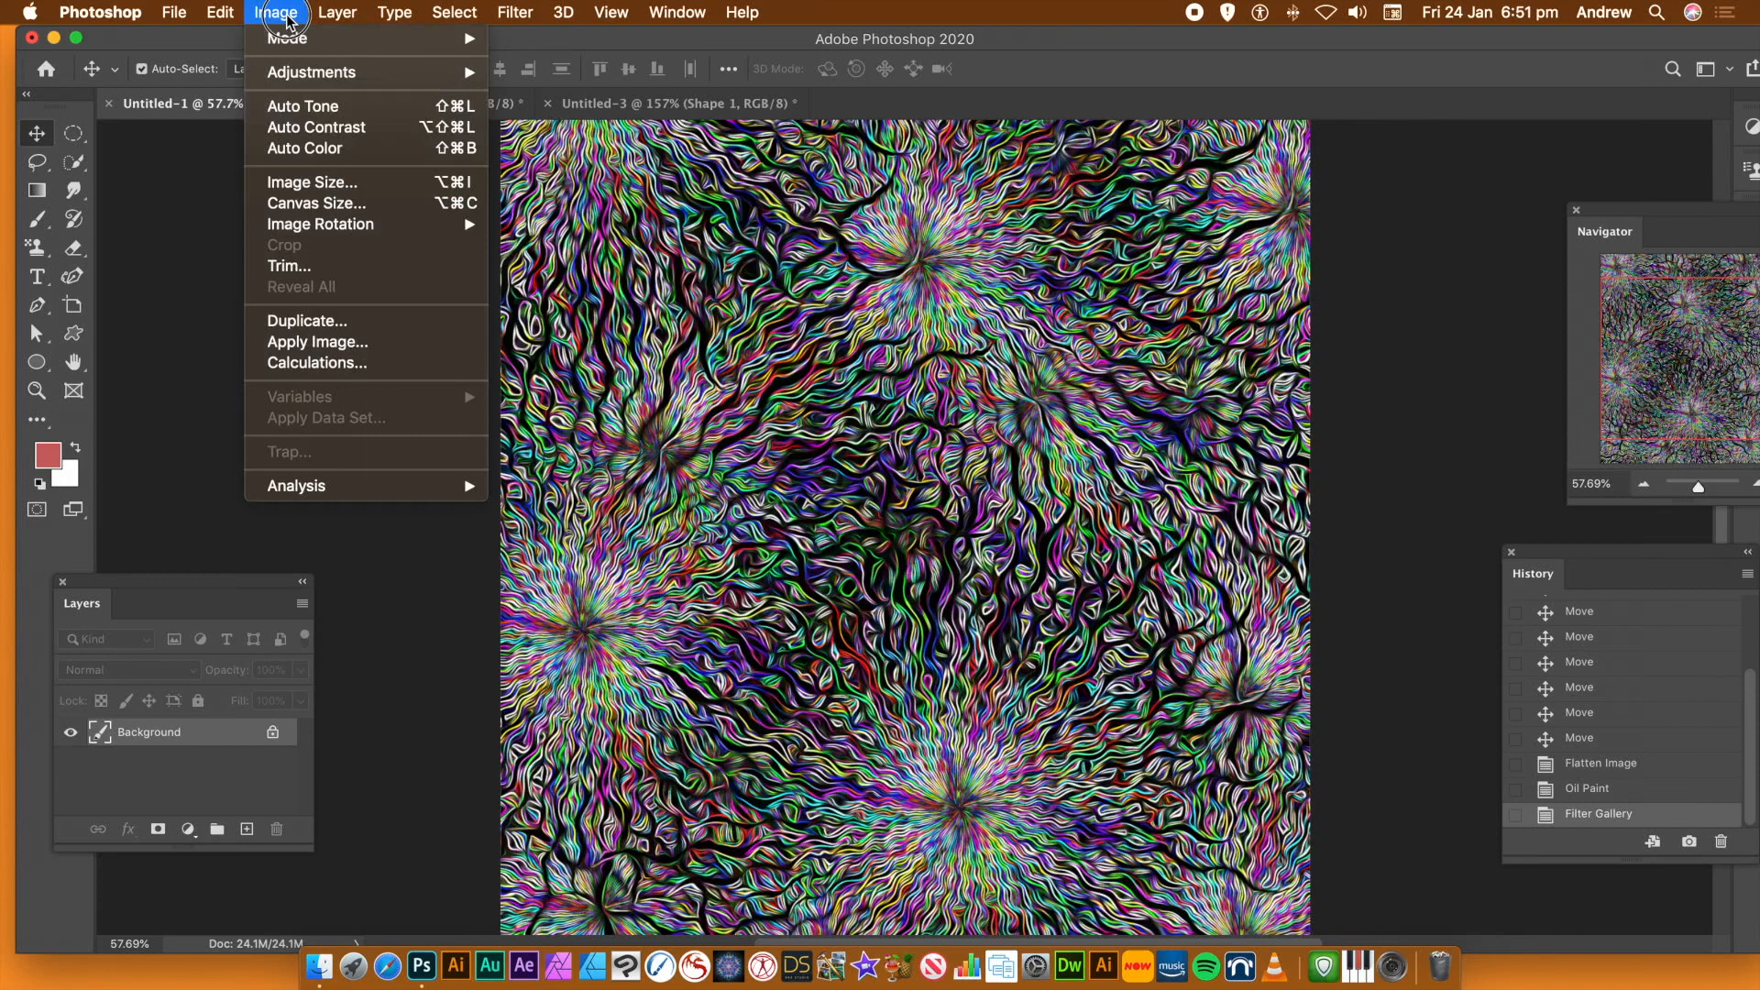
mouse_move(293, 72)
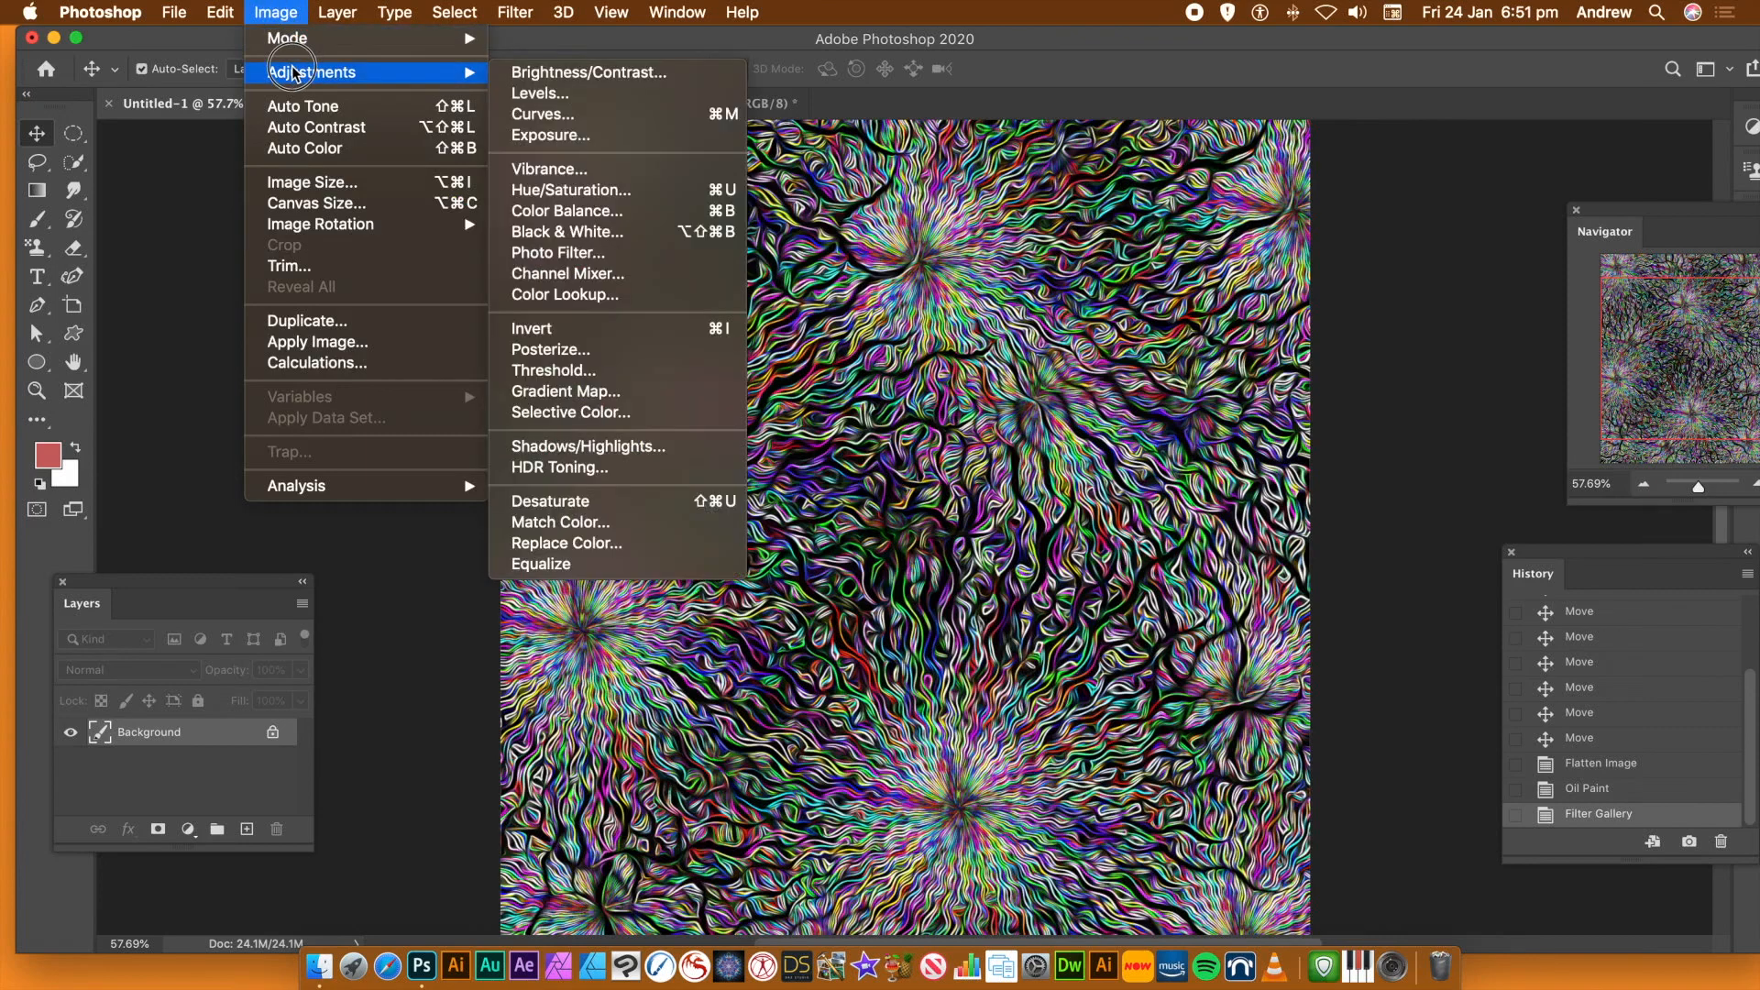
left_click(552, 234)
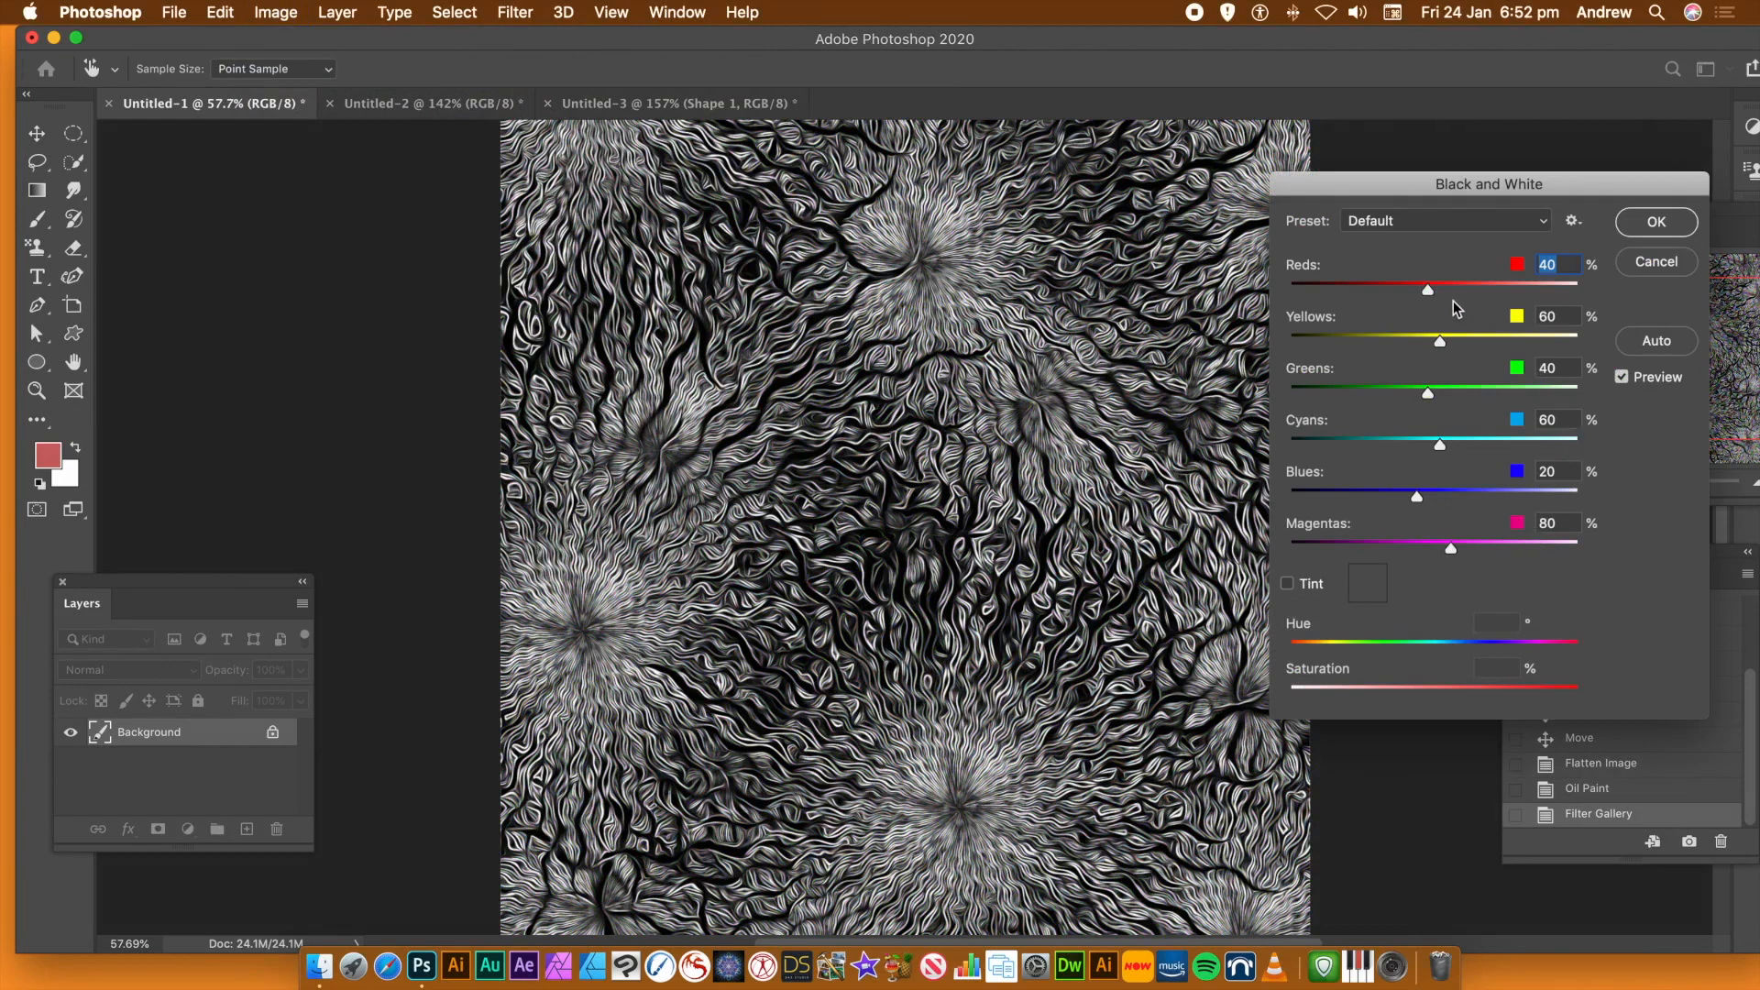
left_click_drag(1428, 289, 1511, 290)
left_click_drag(1440, 341, 1499, 342)
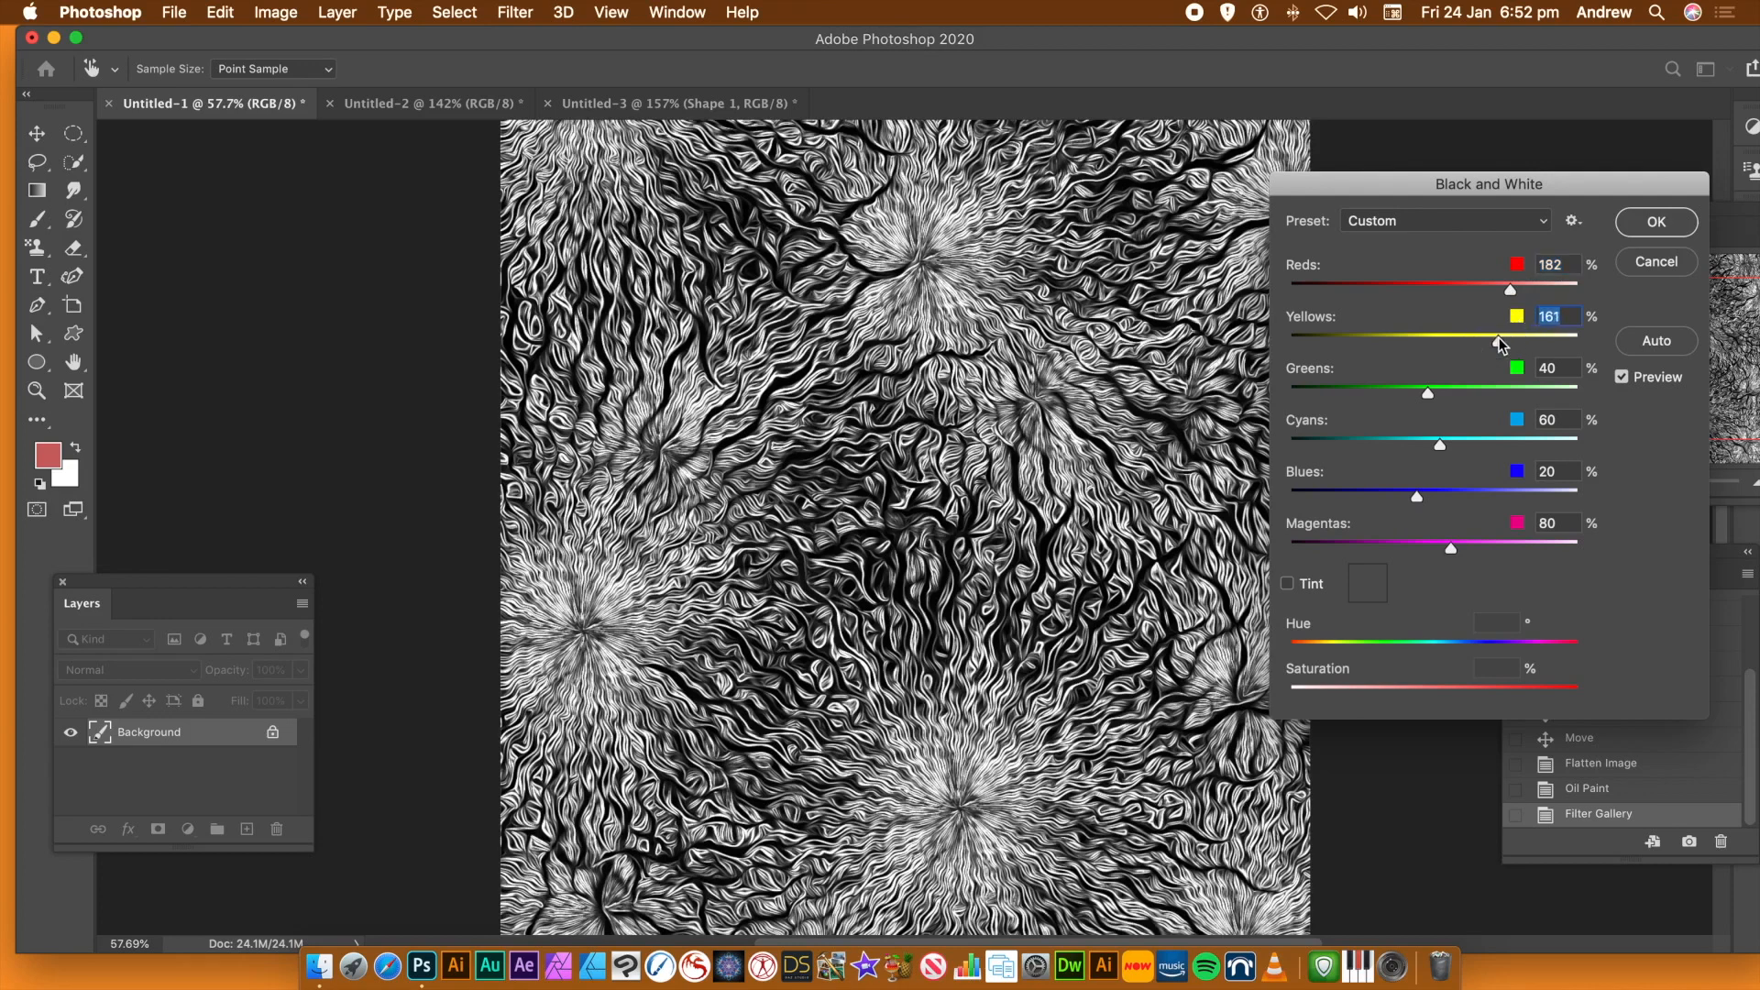
left_click_drag(1458, 396, 1417, 398)
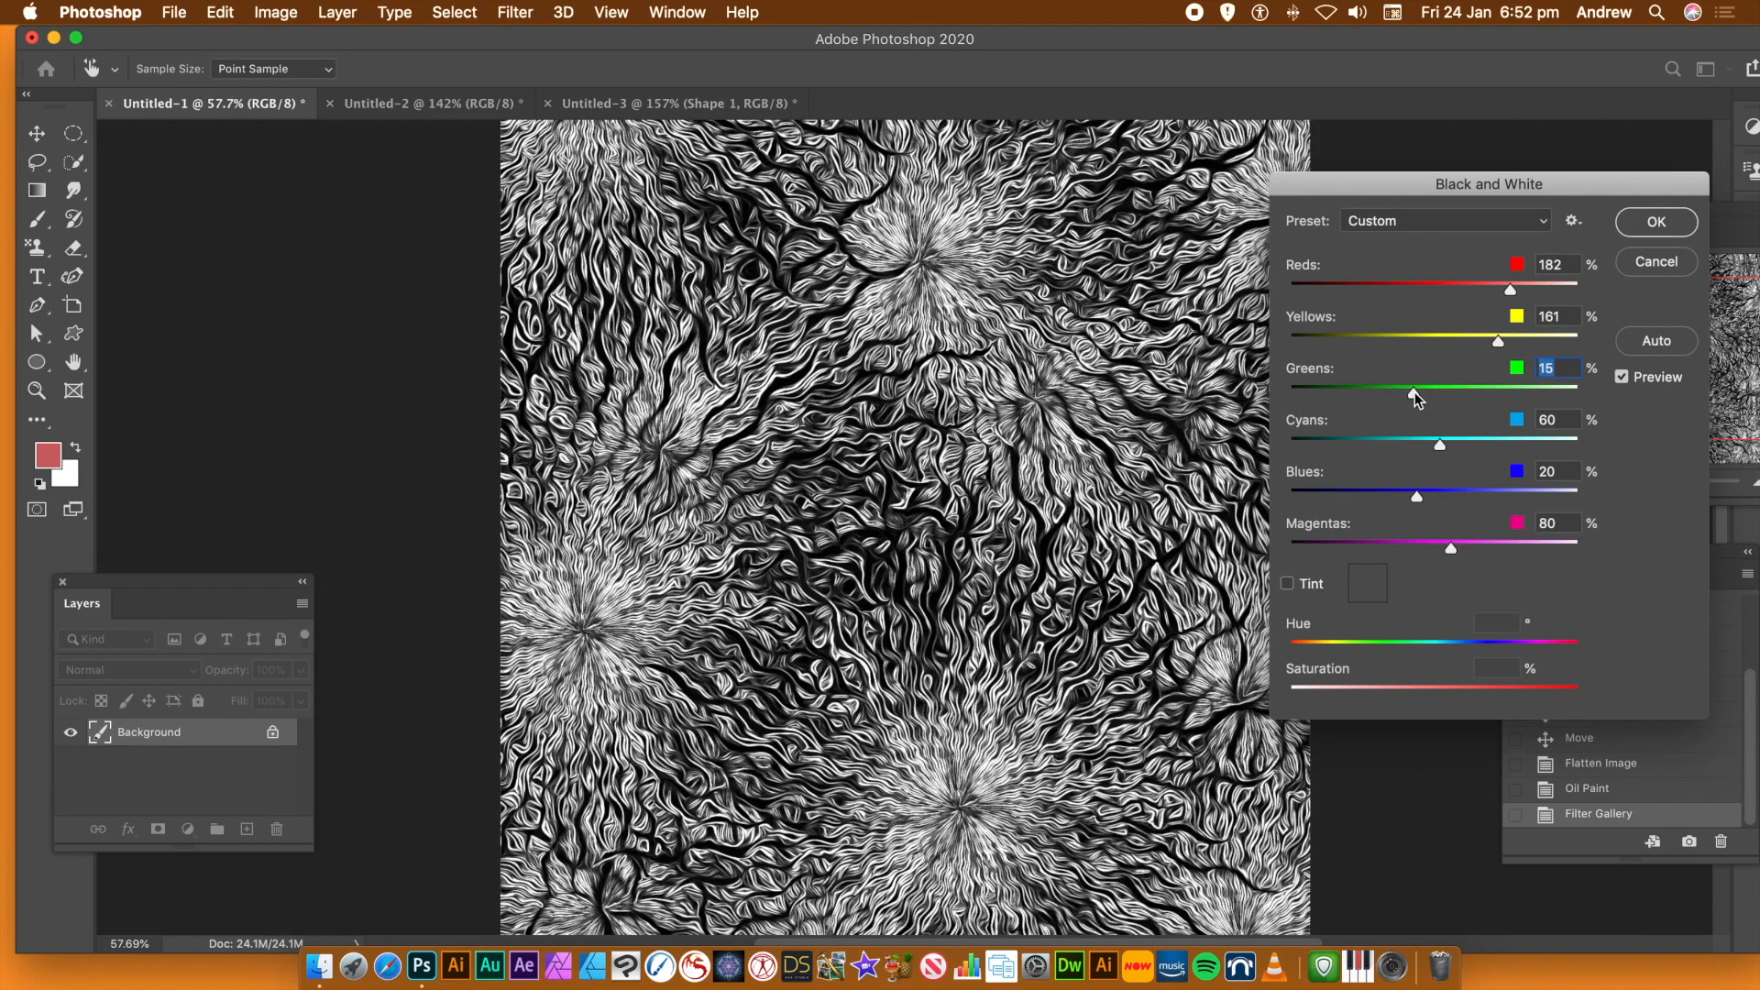
left_click(1655, 227)
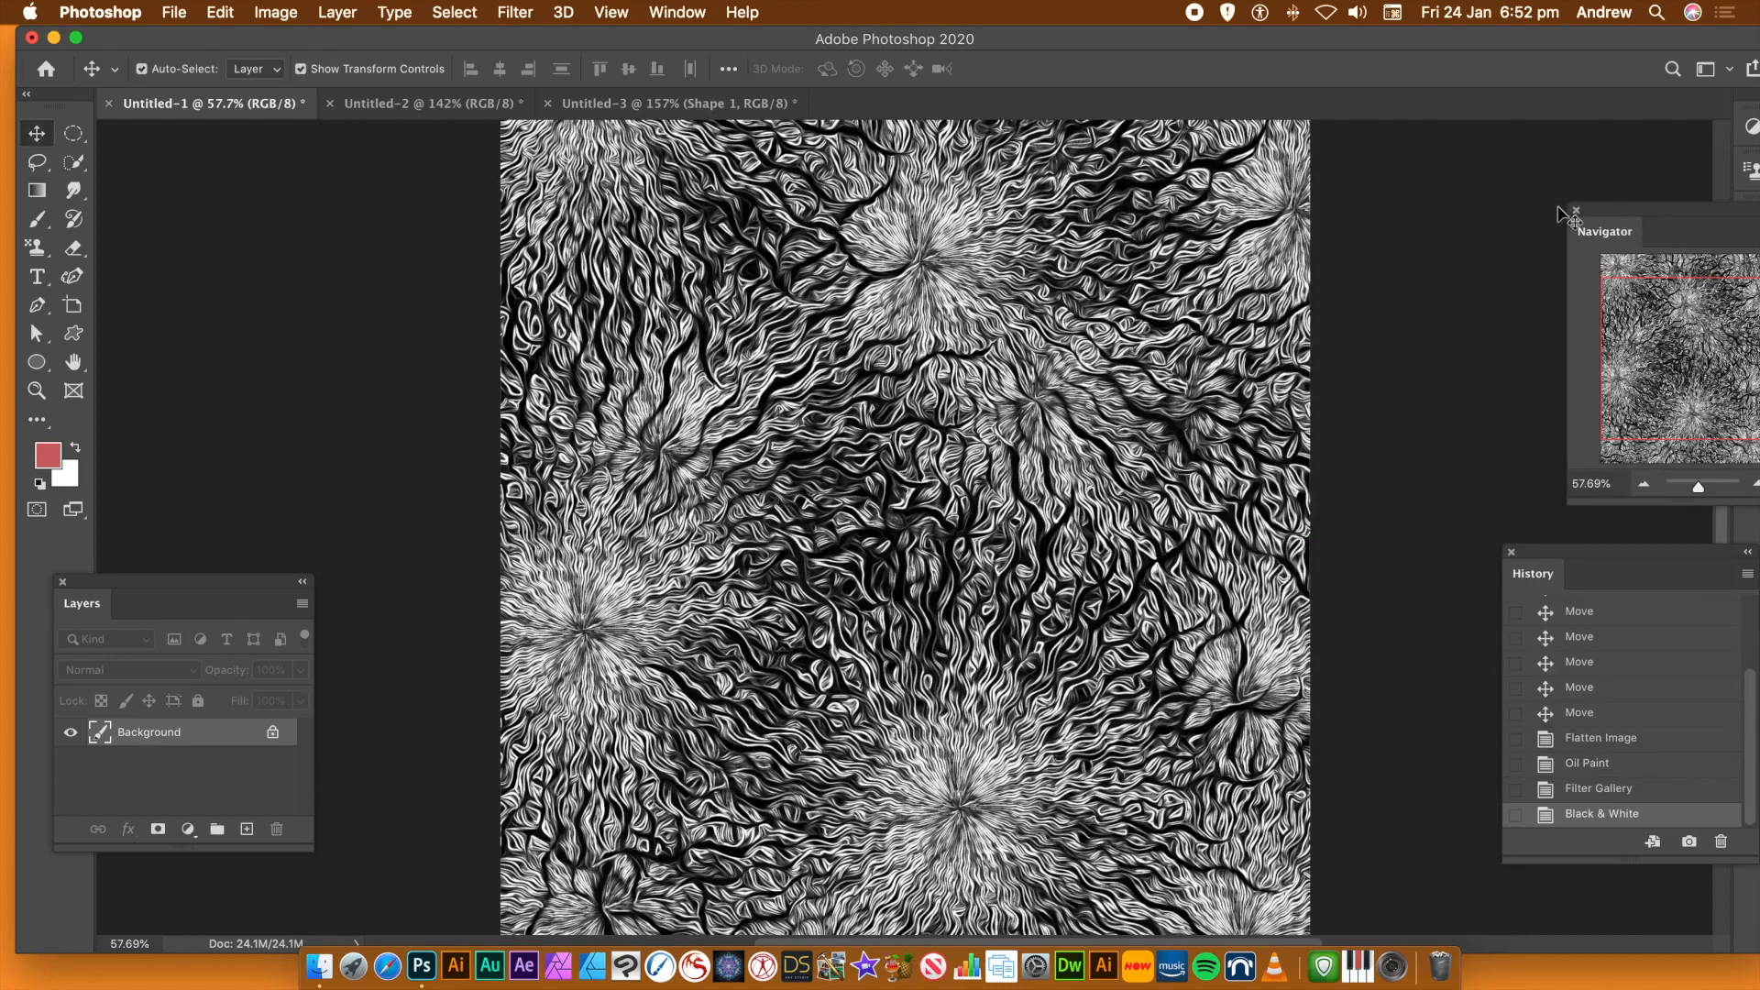
Apply the Oil Paint filter to the black-and-white image with Stylization 9.6, Cleanliness 8.8, Scale 3.6 and Bristle Detail 8.2
left_click_drag(1700, 490, 1702, 494)
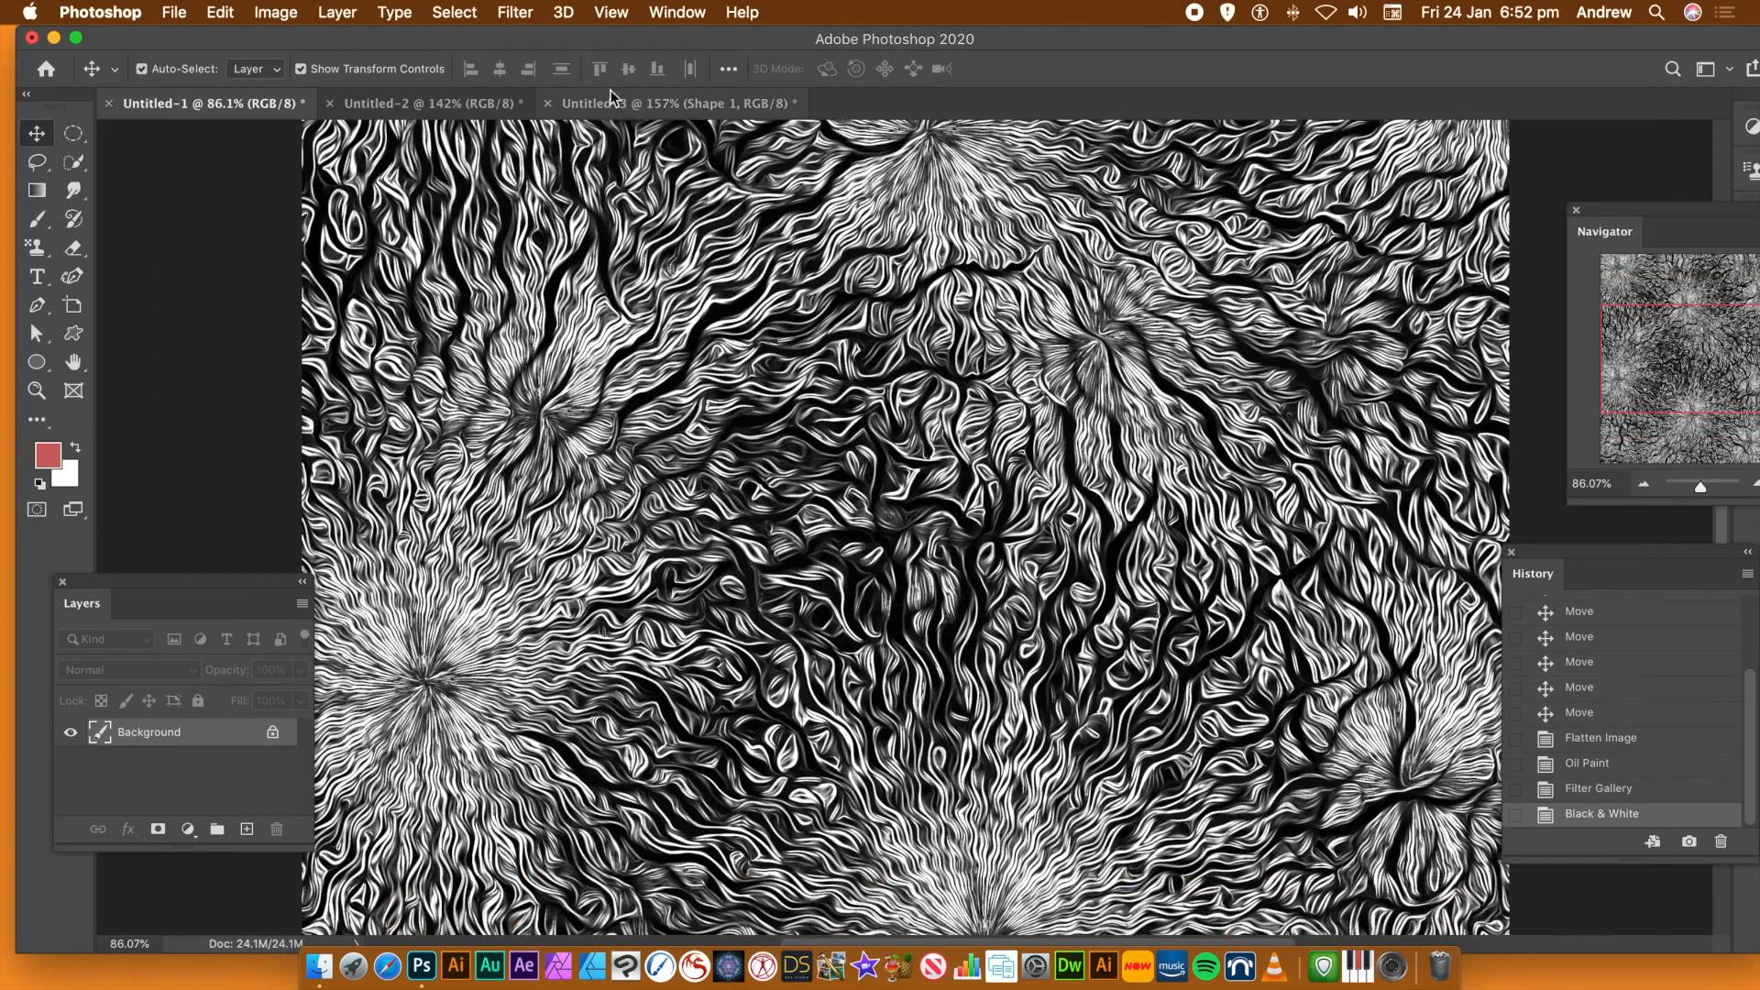
left_click(516, 13)
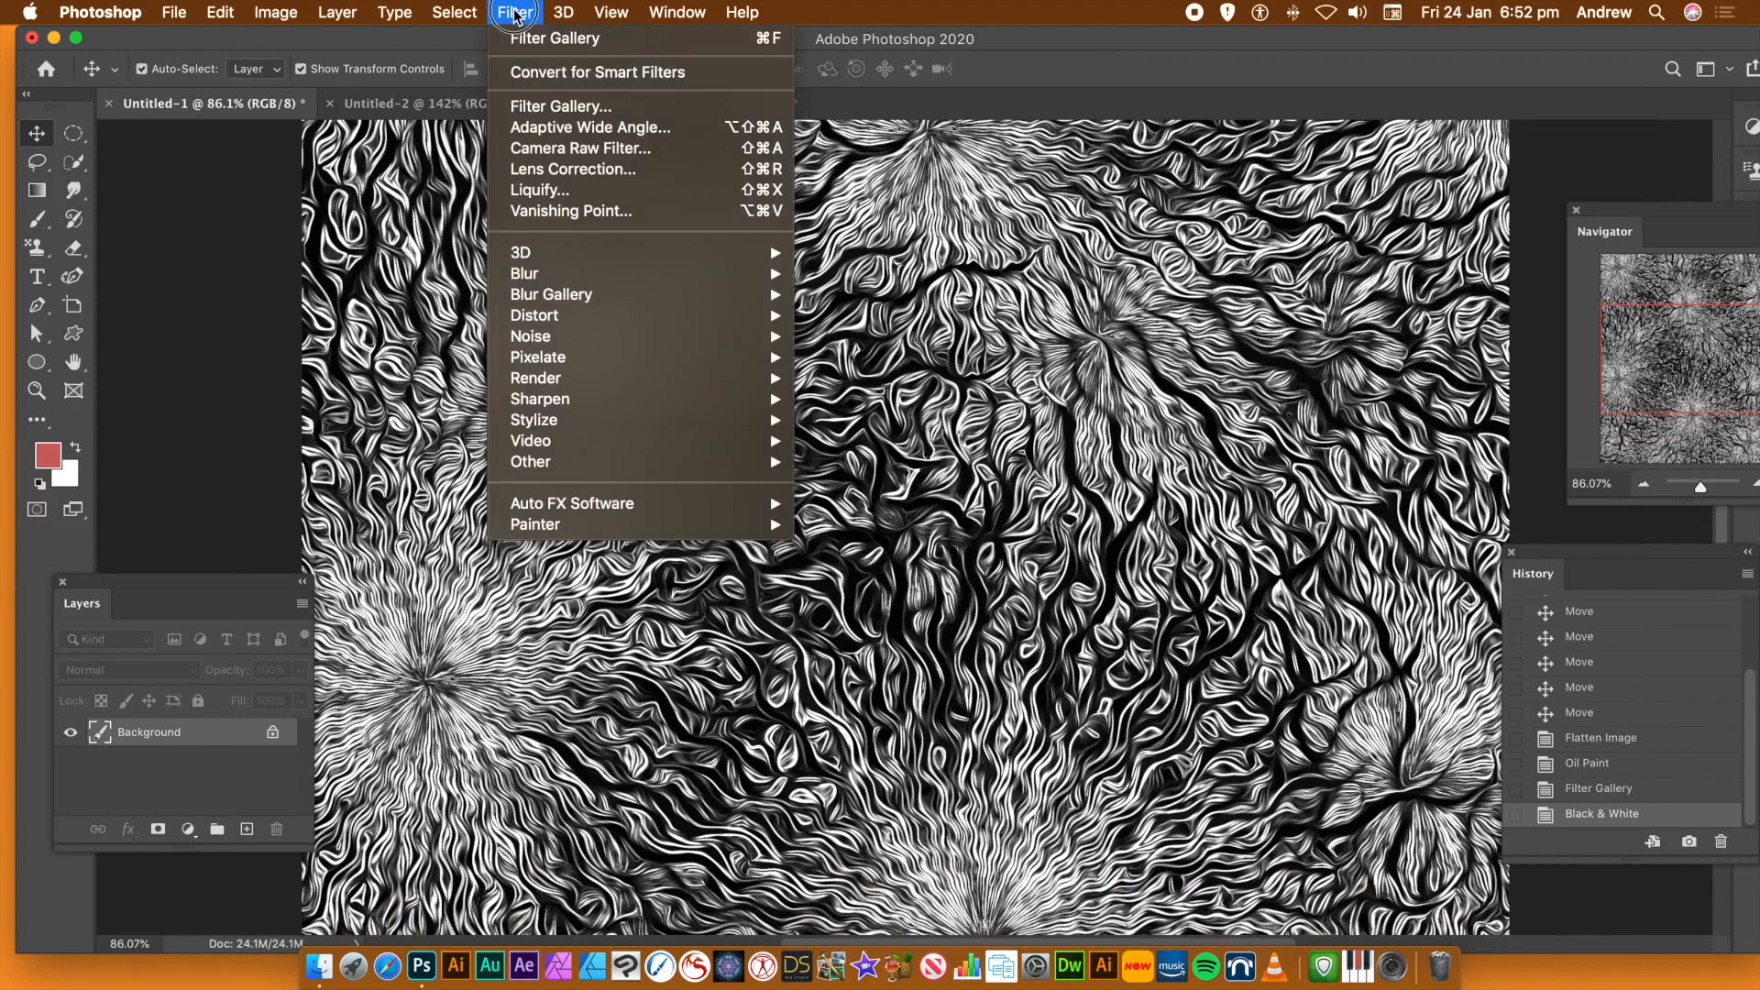
mouse_move(565, 424)
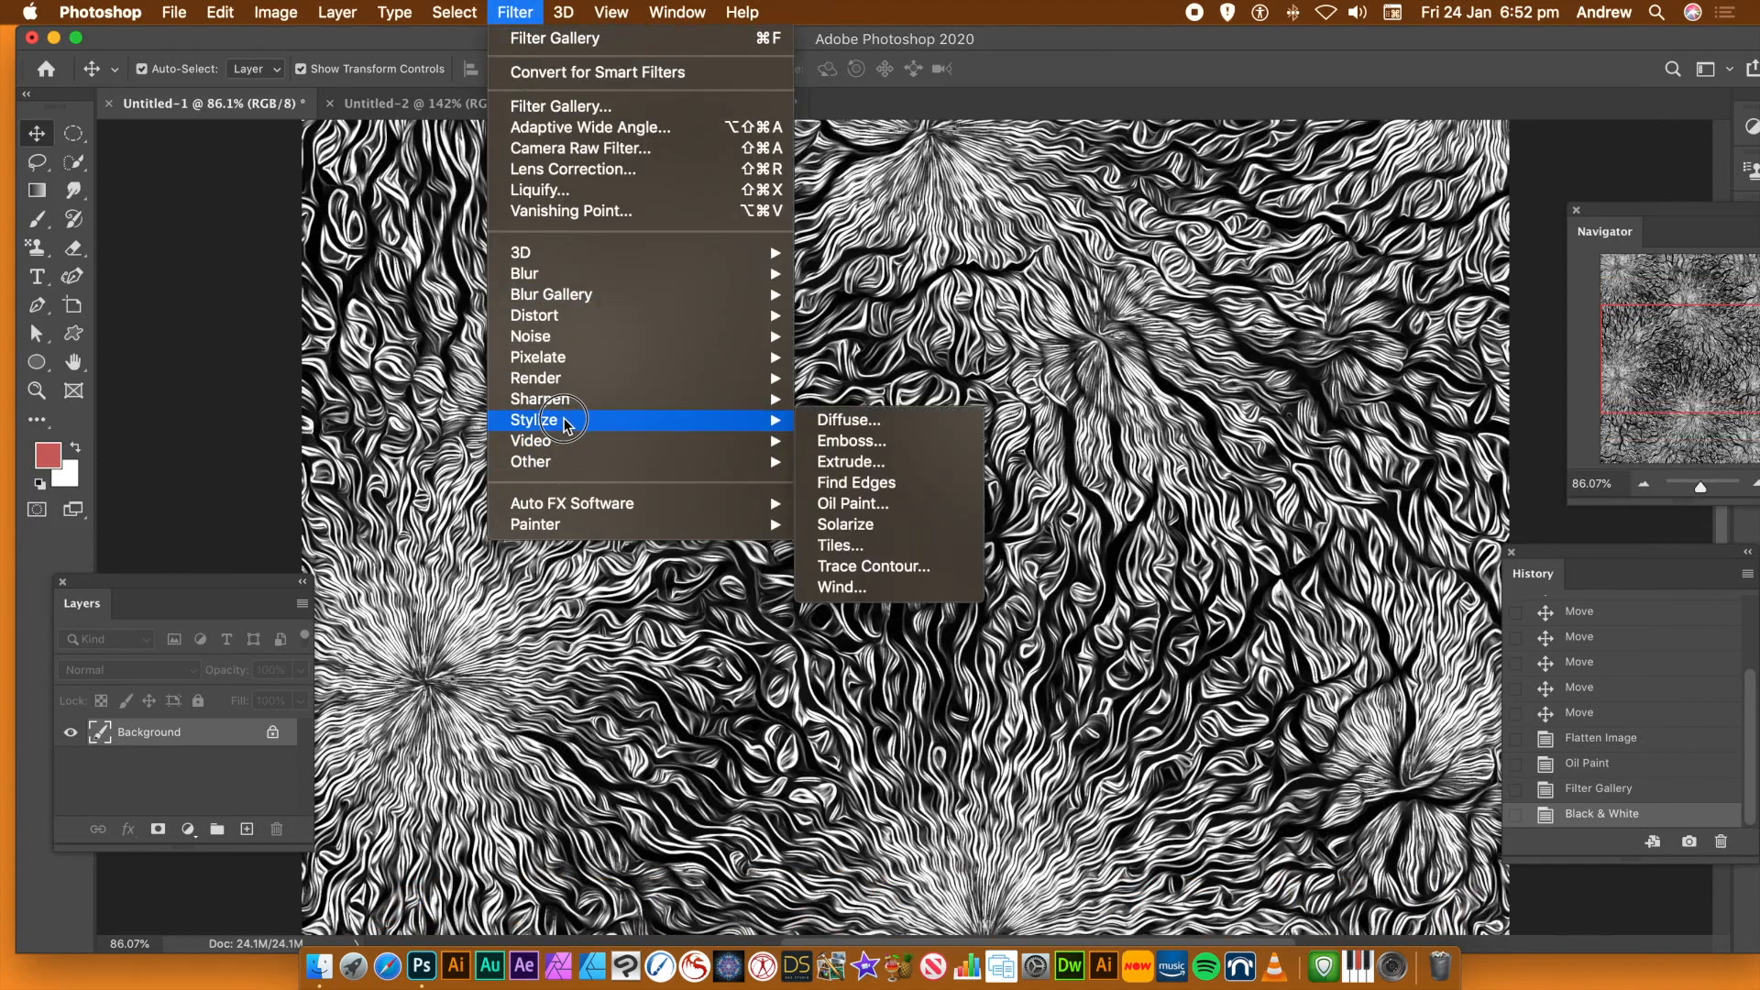
left_click(885, 506)
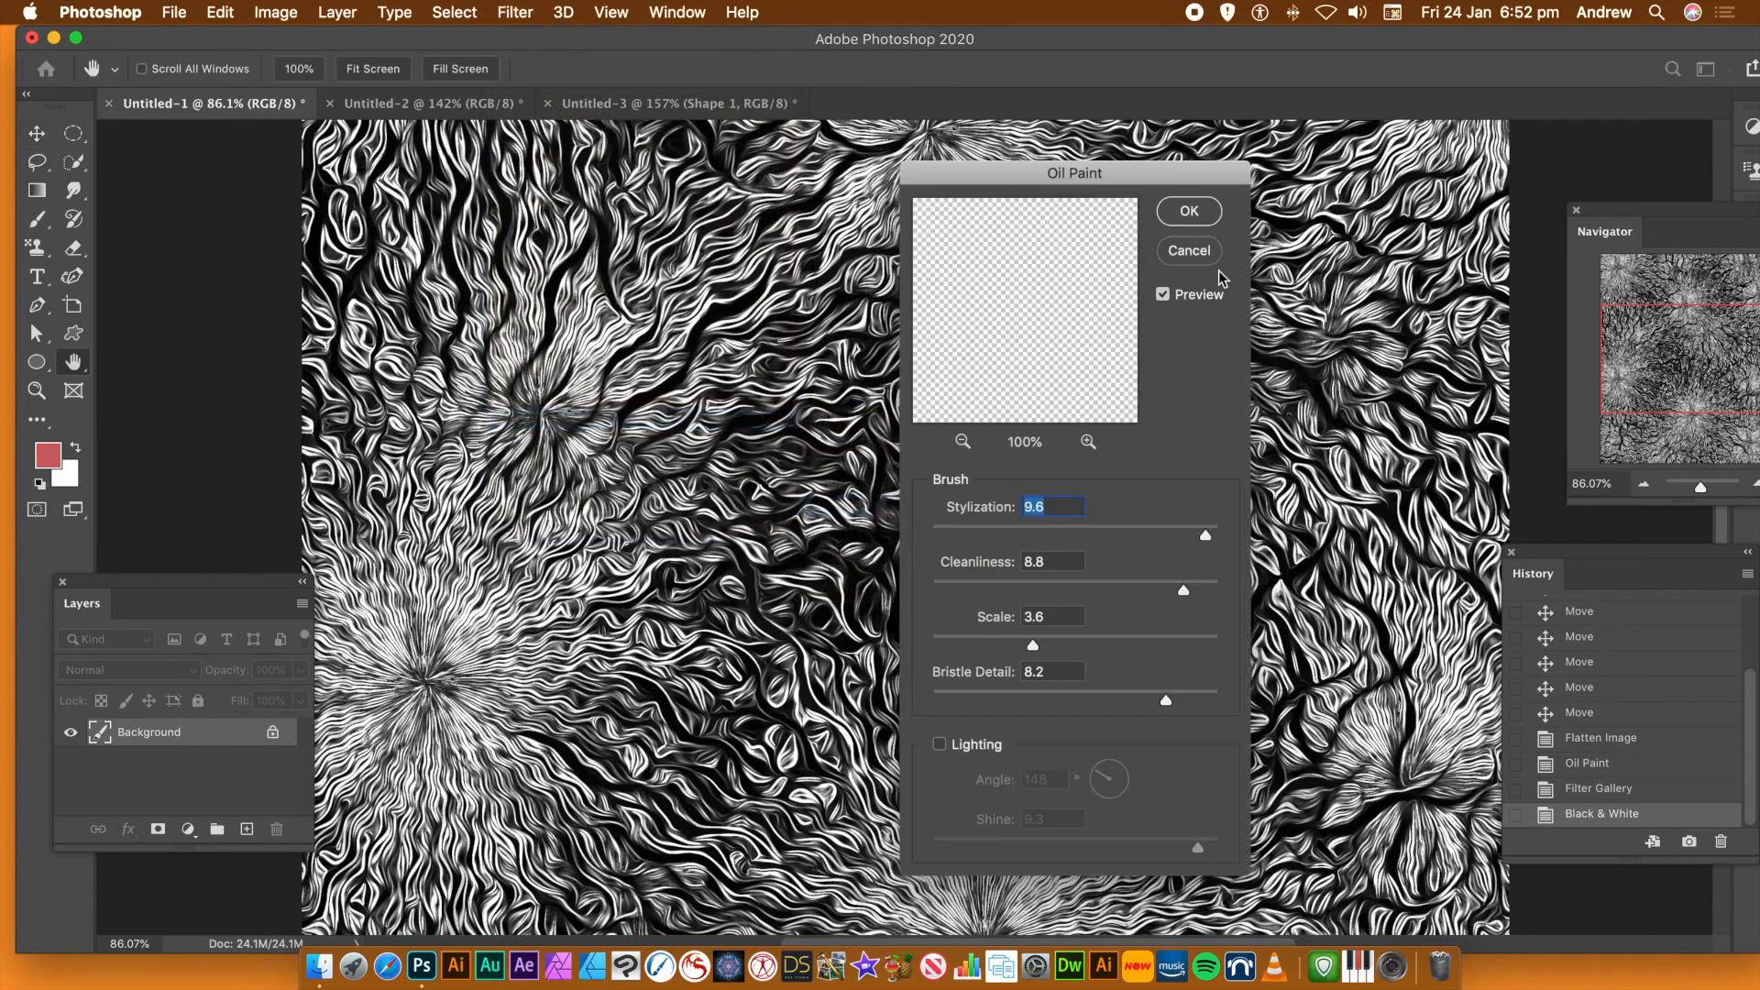
left_click(1189, 212)
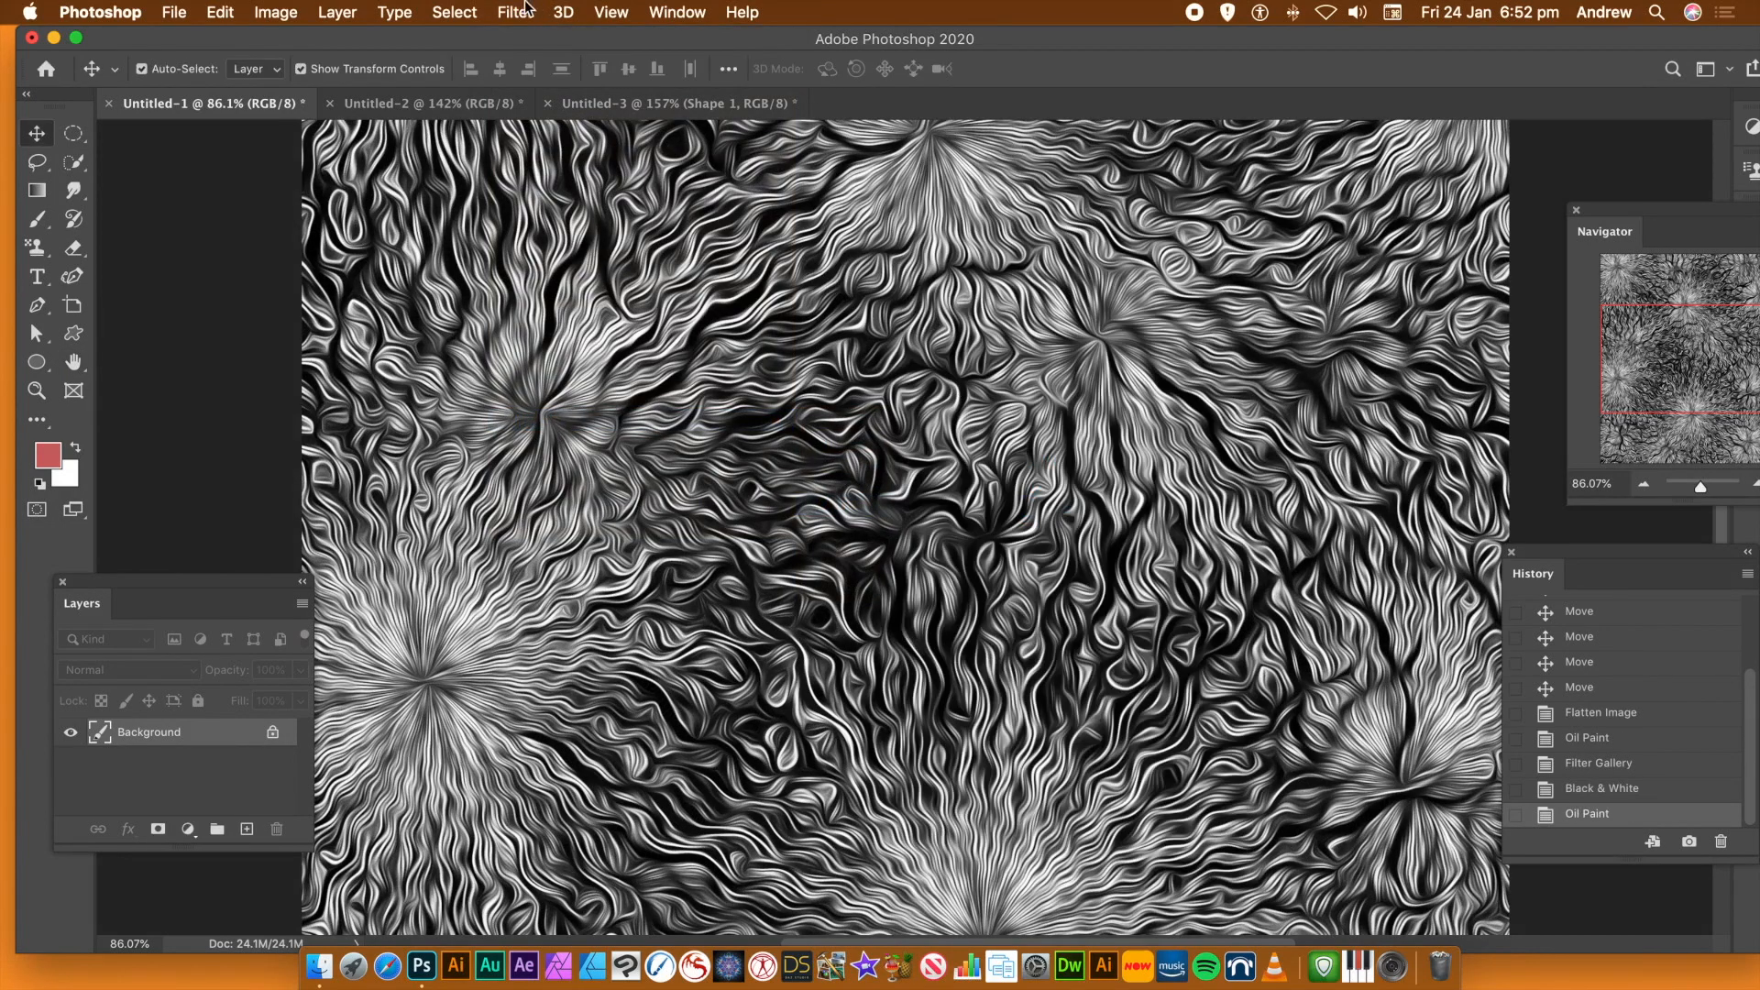
Apply the Glowing Edges filter from the Filter Gallery with Edge Width 2, Smoothness 7 and a slightly reduced Edge Brightness
left_click(495, 14)
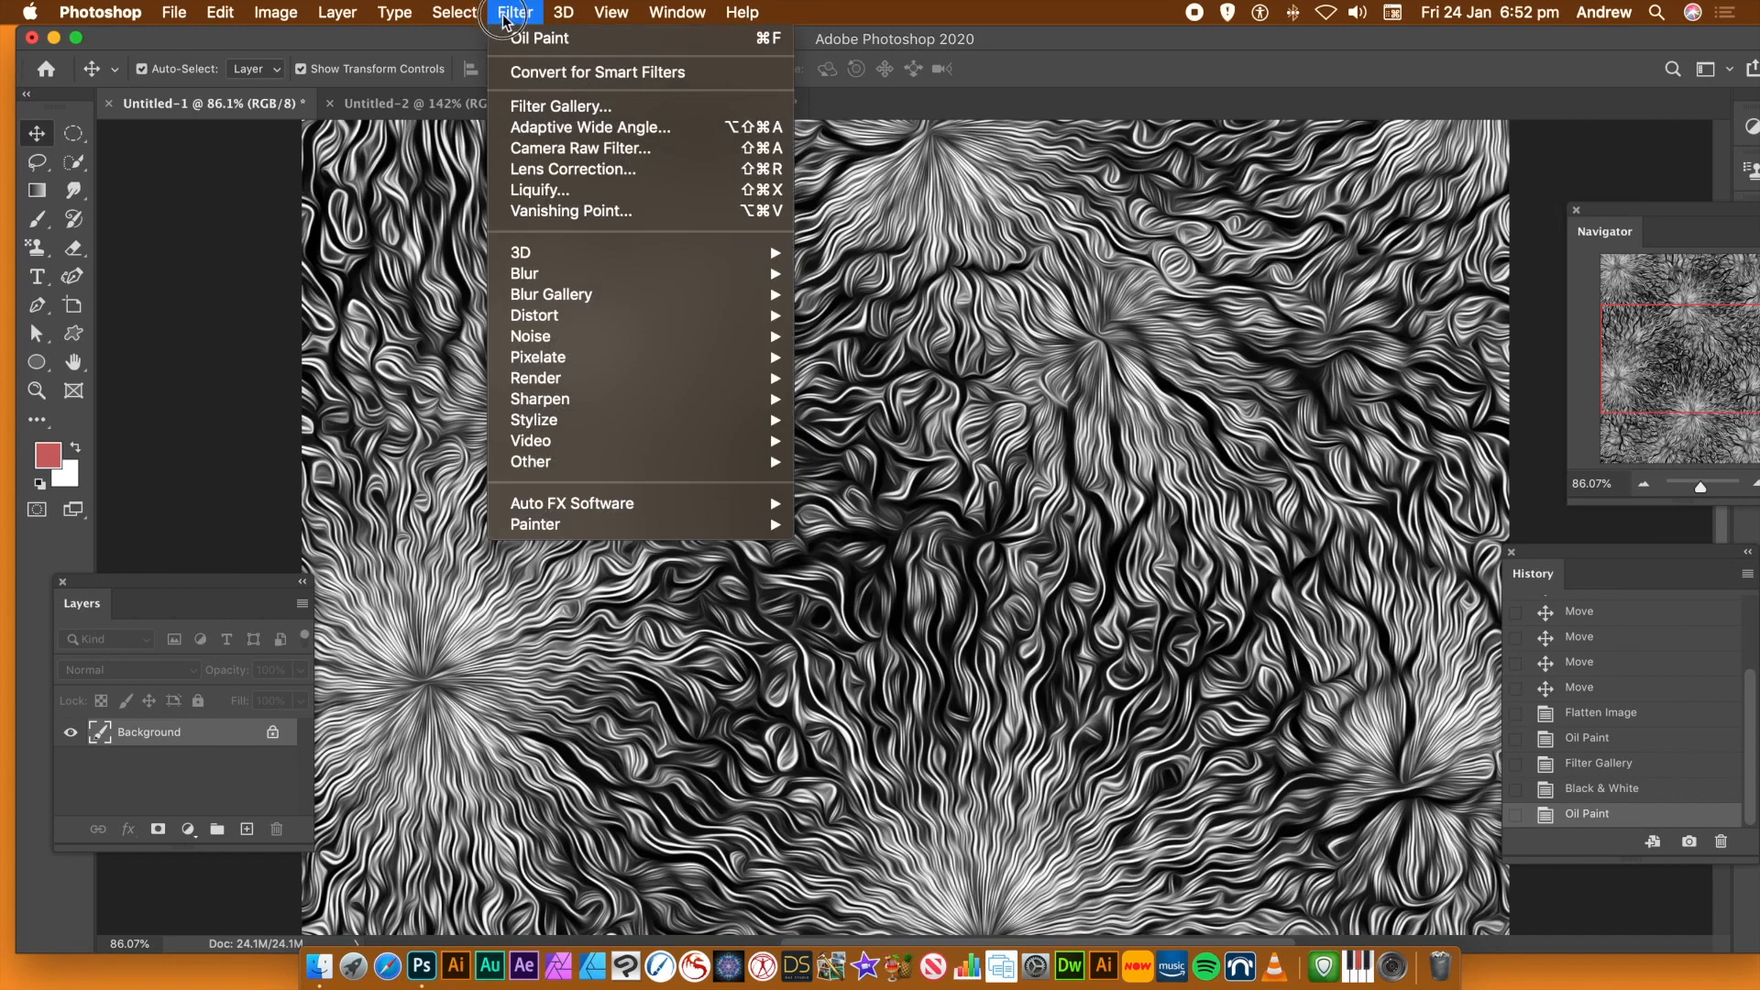
left_click(530, 114)
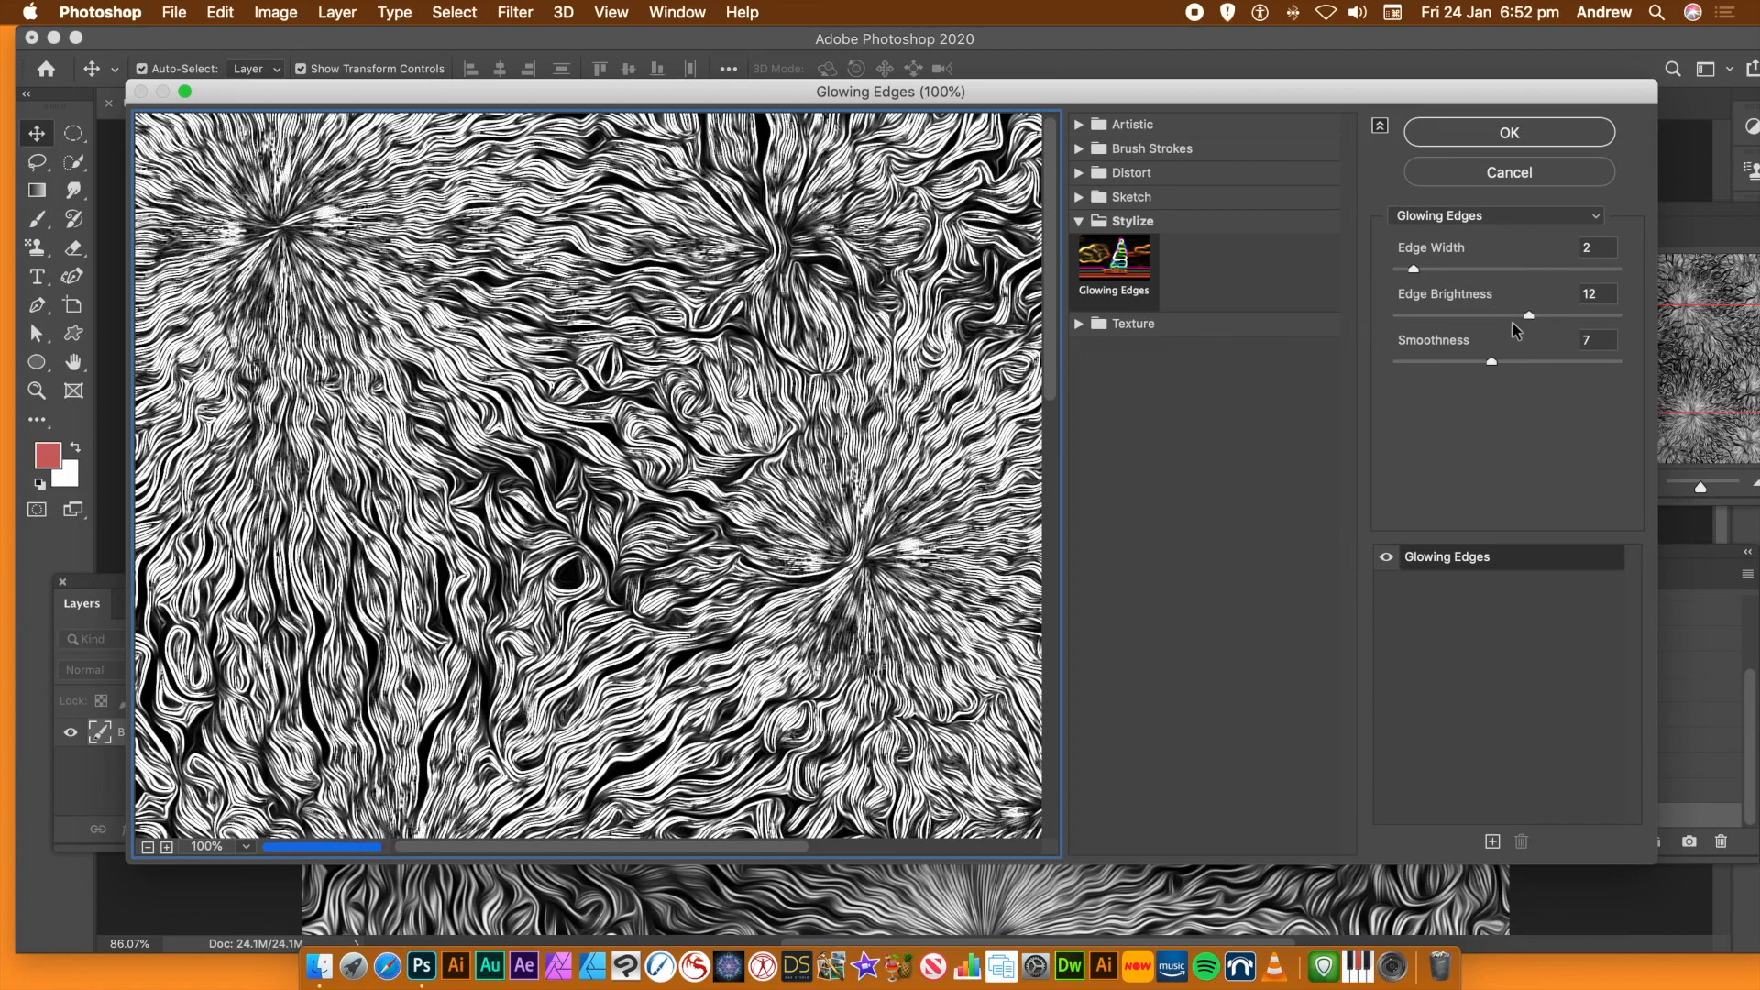
left_click_drag(1527, 317, 1506, 317)
left_click(1508, 133)
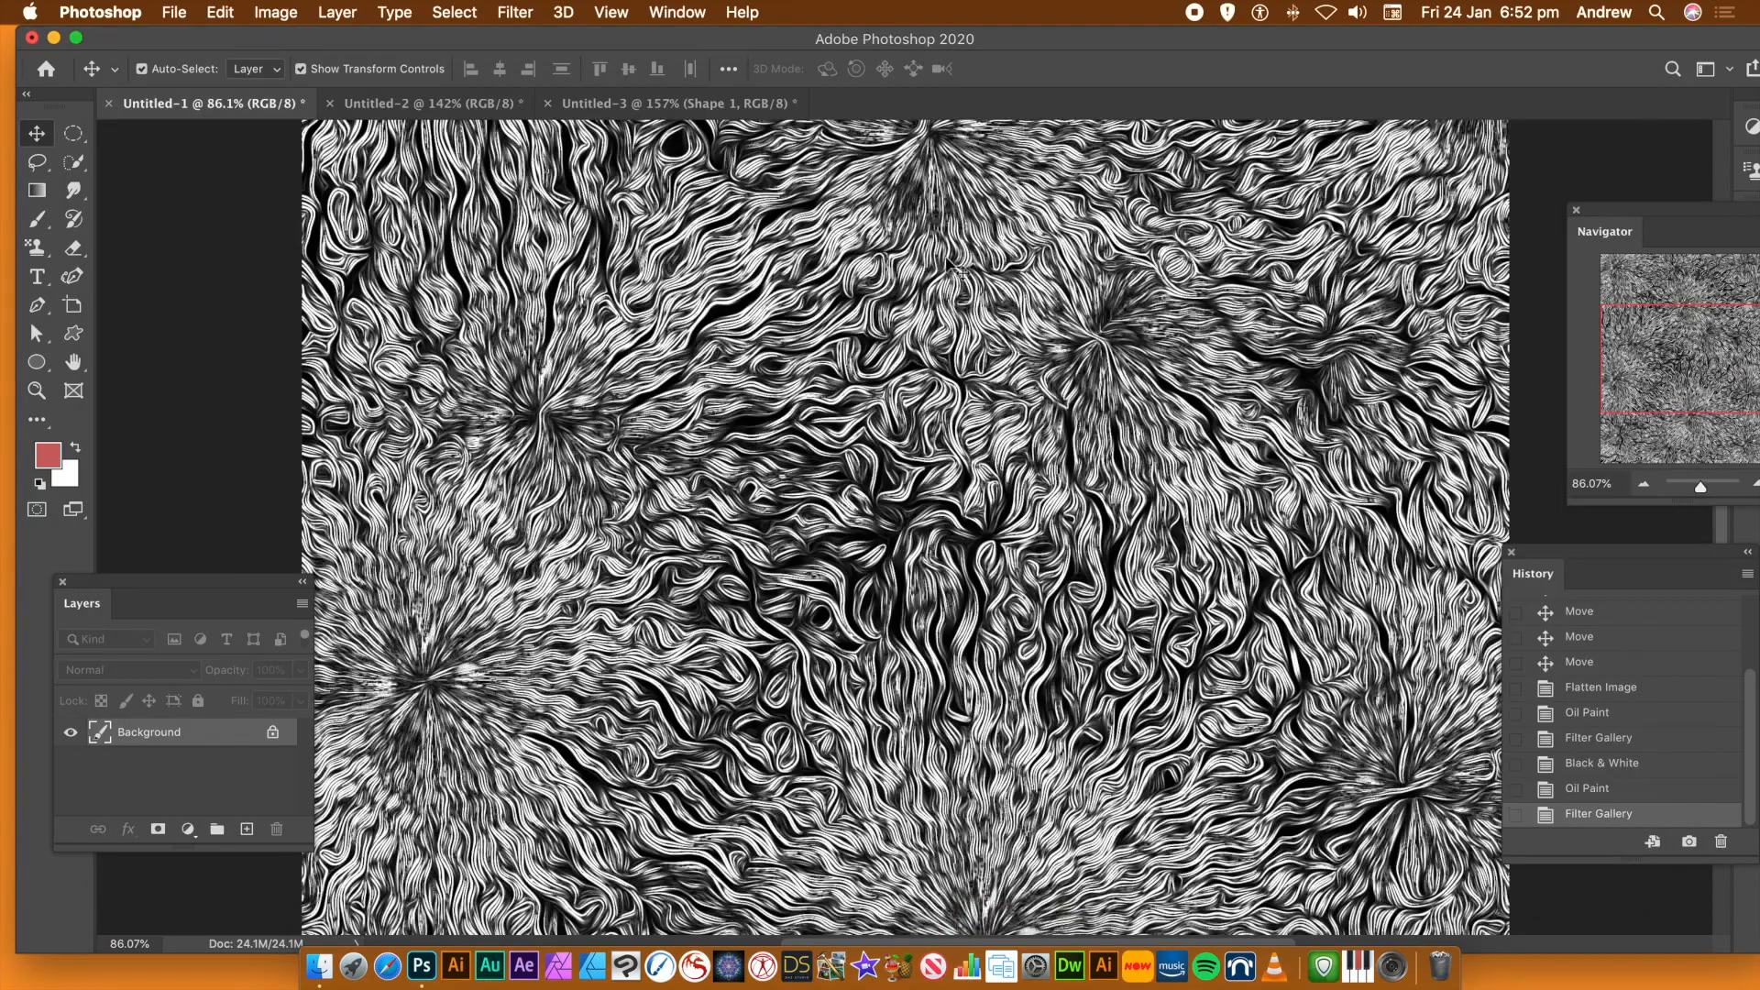
Apply the Oil Paint filter twice in a row with the same brush settings and Lighting off
left_click(514, 12)
left_click(882, 574)
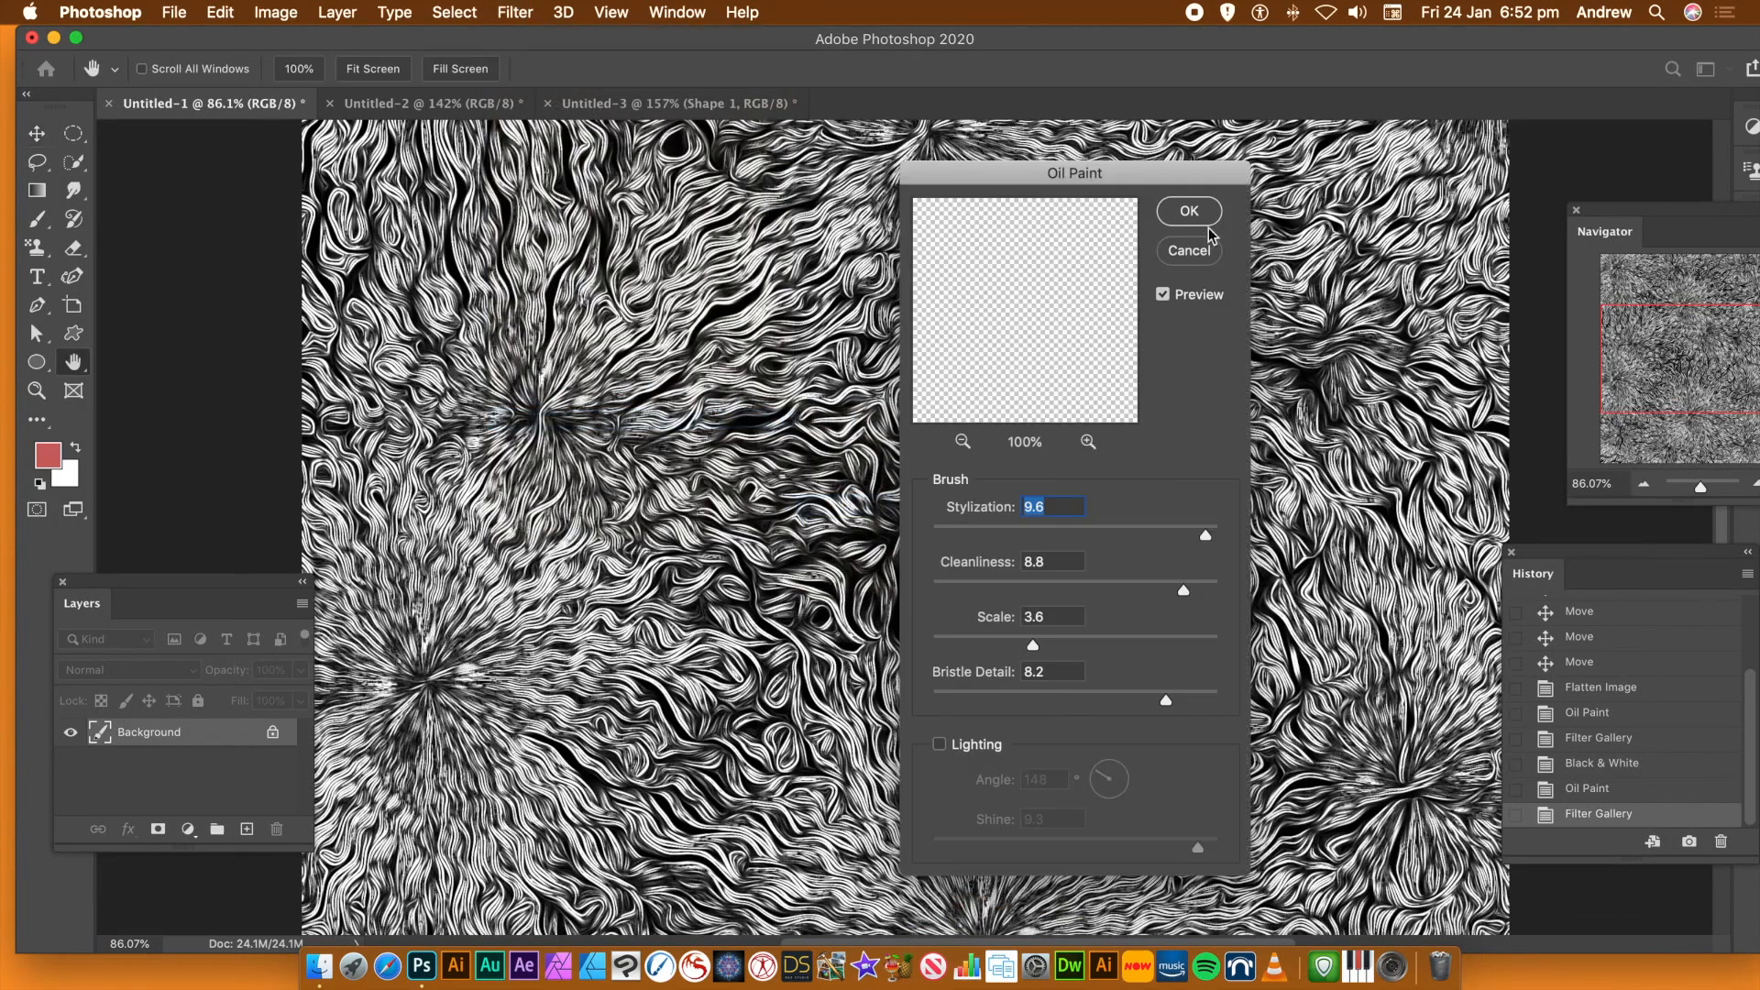
left_click(1188, 180)
key("super+f")
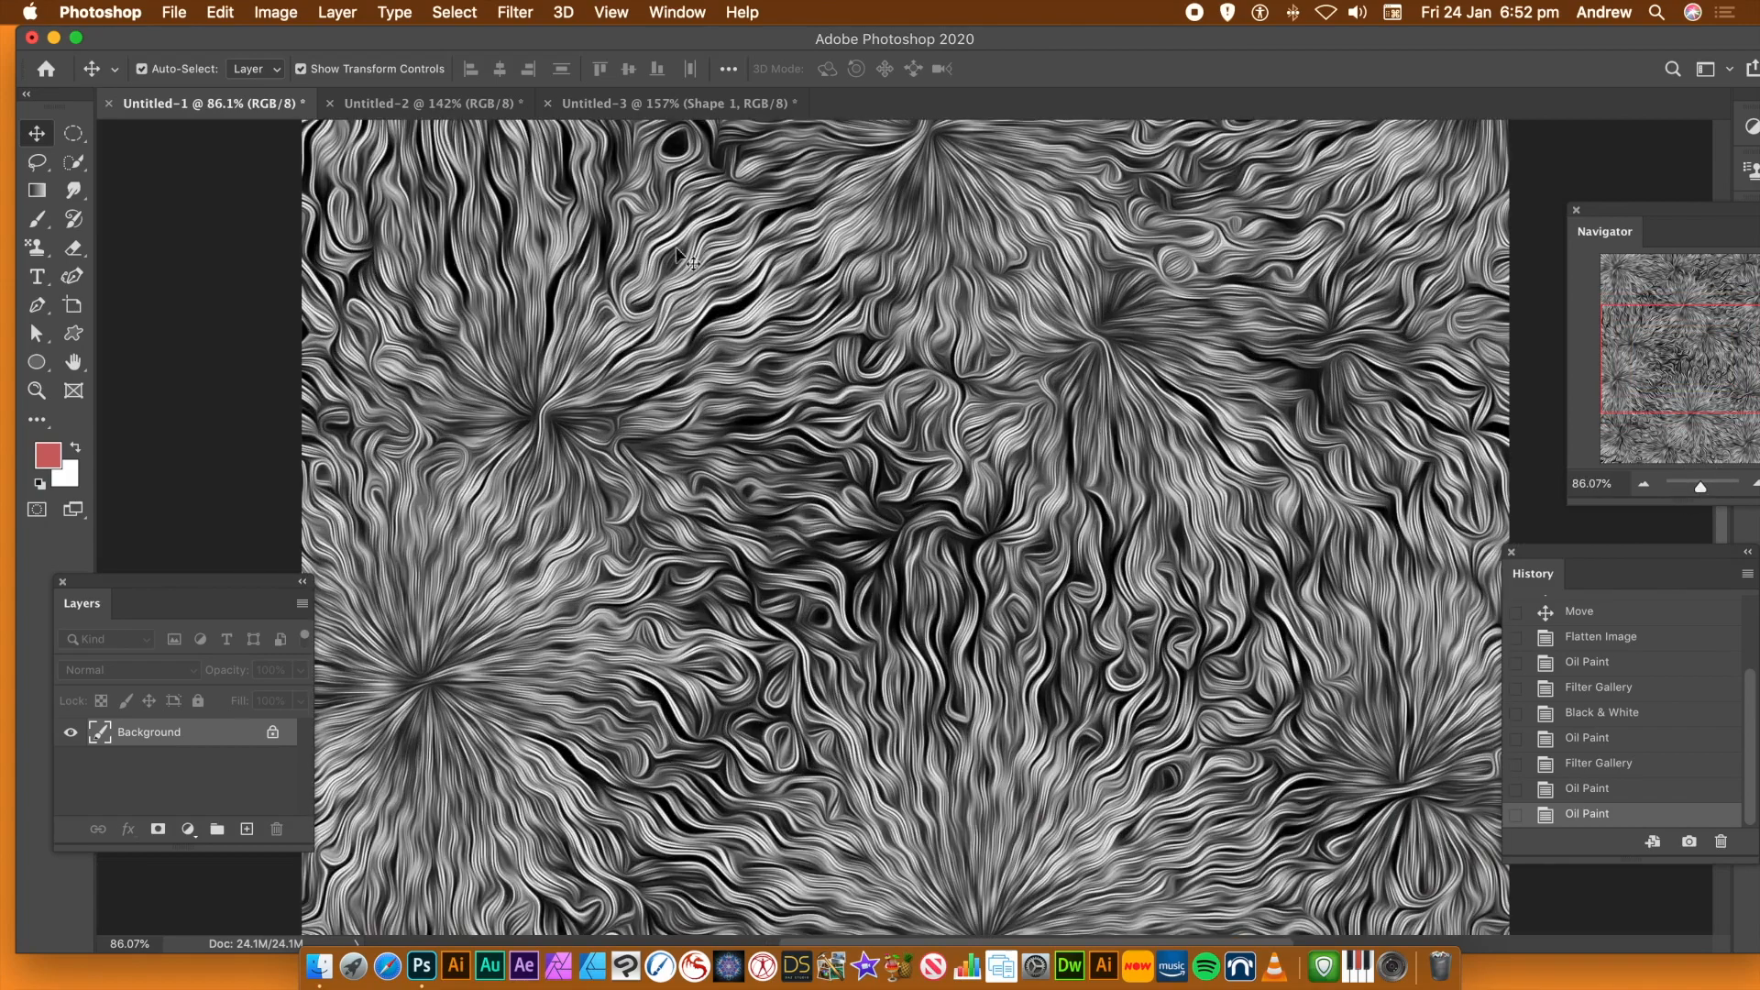
Reapply Glowing Edges from the Filter Gallery with its current settings, followed by two more passes of the Oil Paint filter
left_click(515, 12)
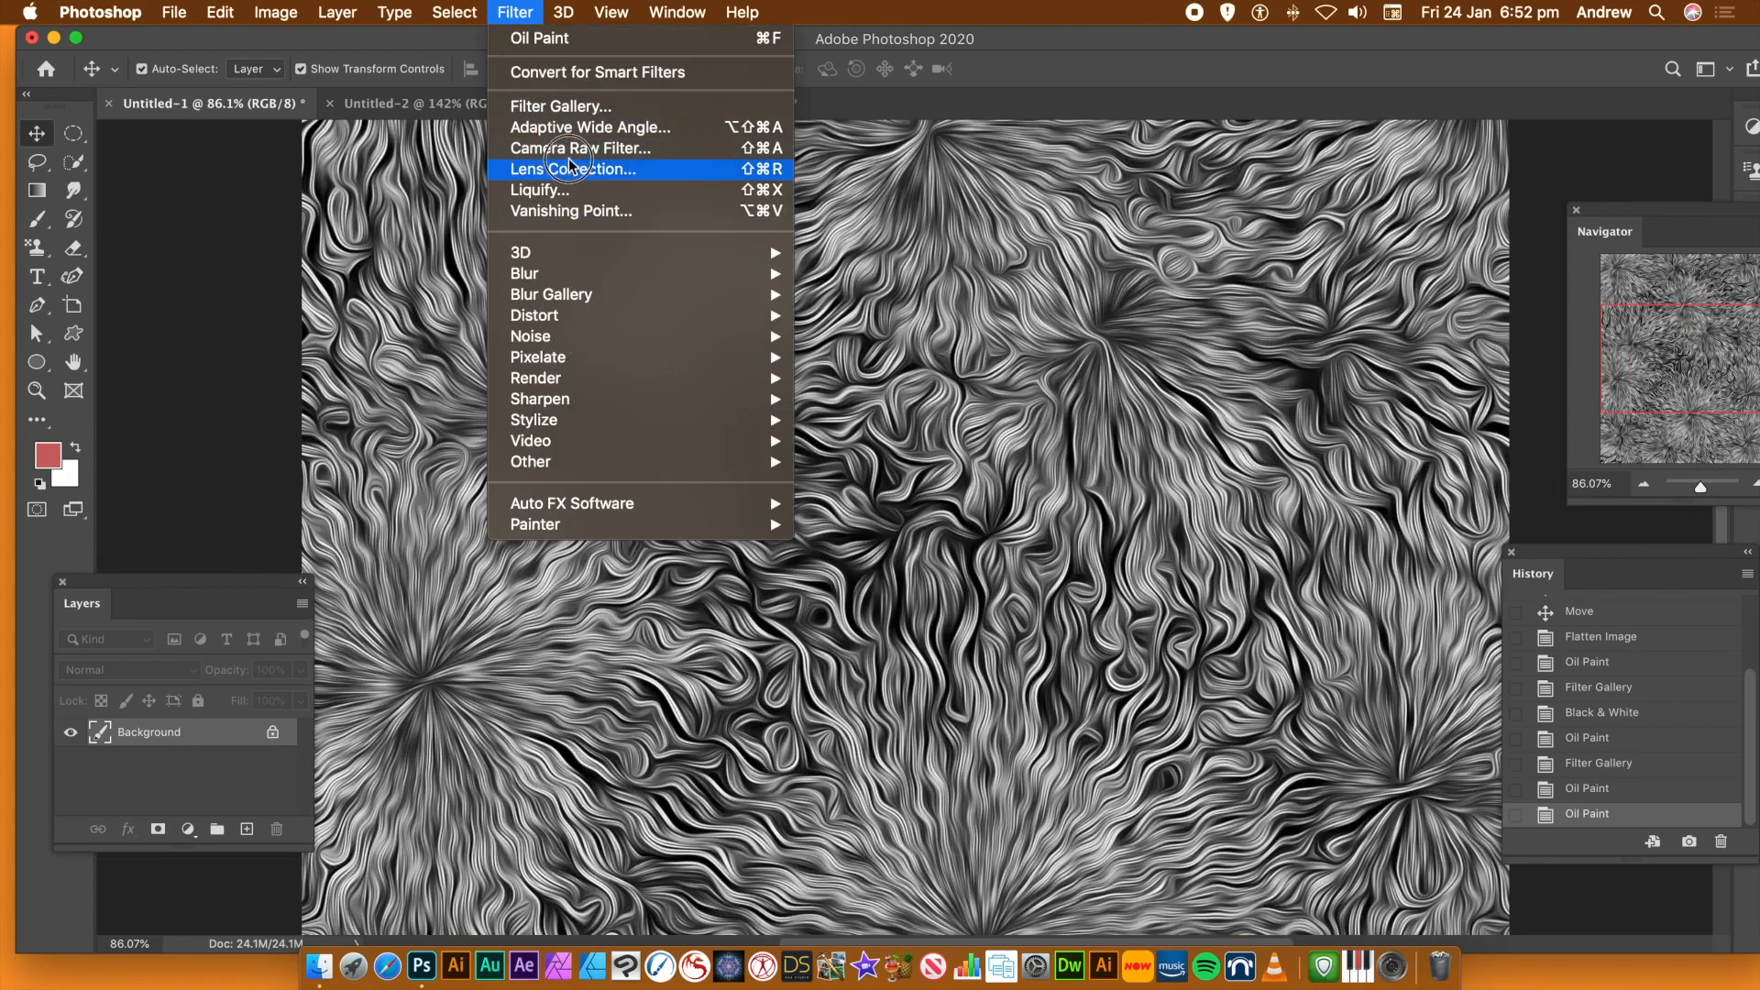
left_click(550, 110)
left_click(1511, 136)
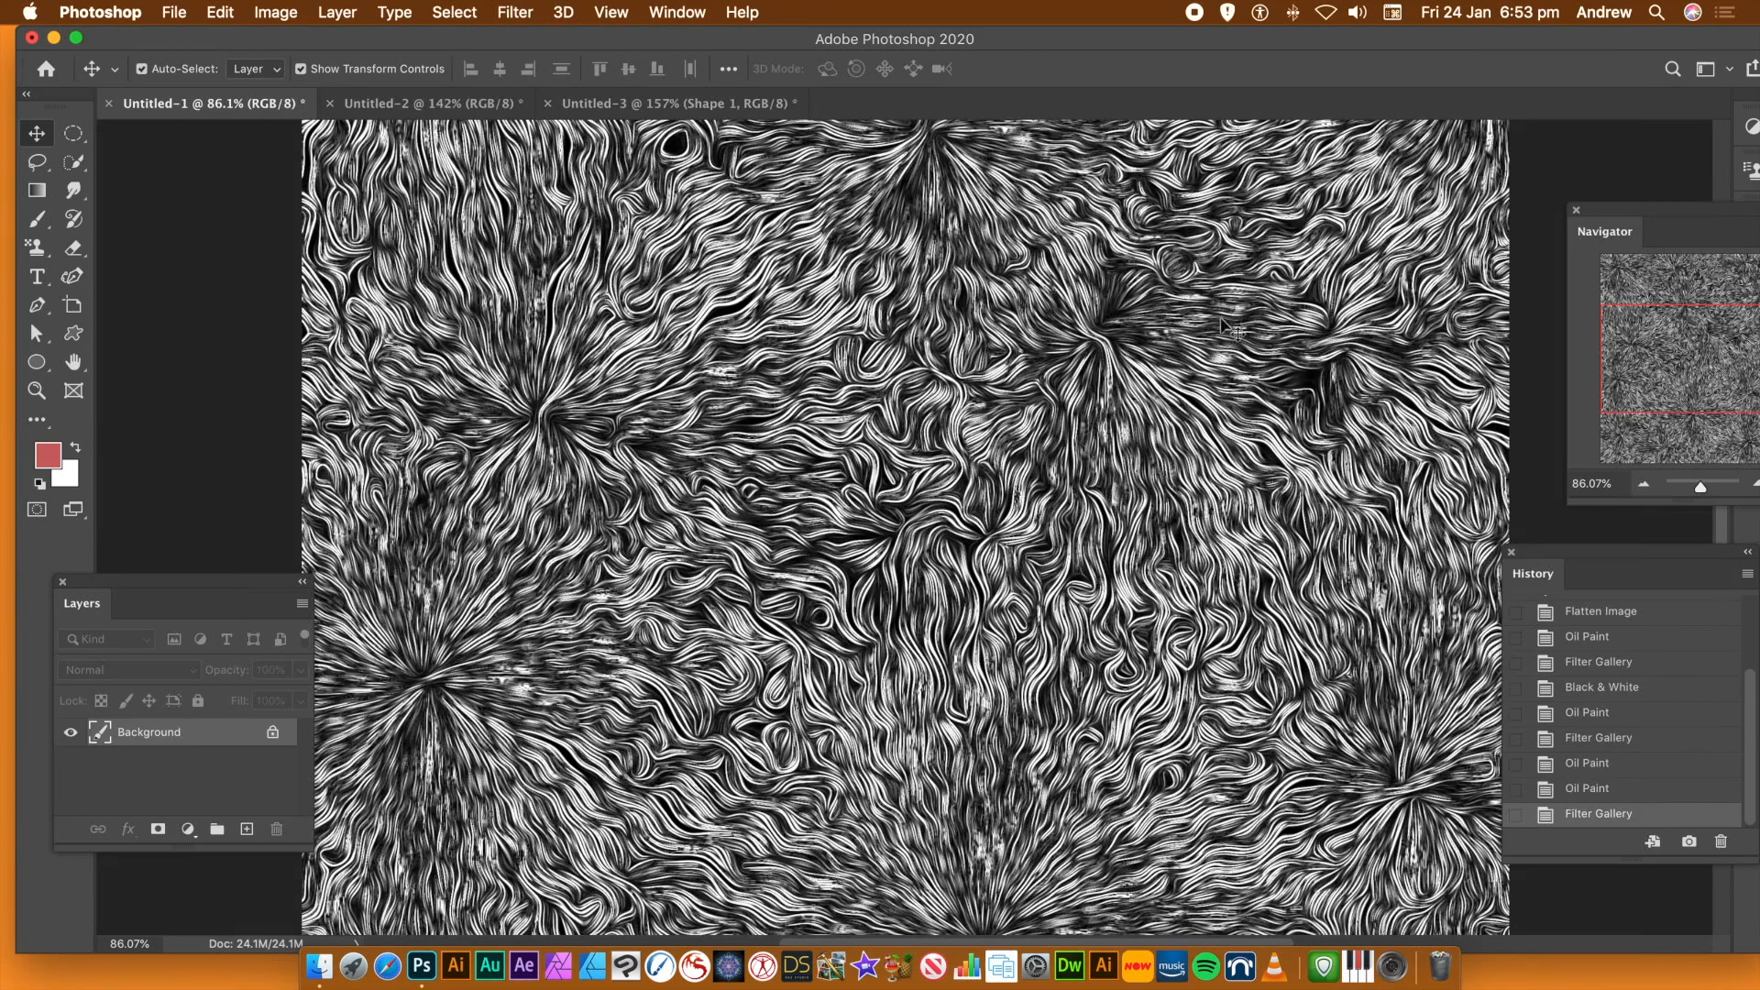
left_click(515, 12)
left_click(862, 507)
left_click(1174, 205)
left_click(514, 40)
Apply Glowing Edges once more and soften it with a single Oil Paint pass at Stylization 9.6, Cleanliness 8.8 and Scale 3.6
left_click_drag(1701, 487, 1701, 488)
left_click(516, 12)
left_click(554, 105)
left_click(1510, 138)
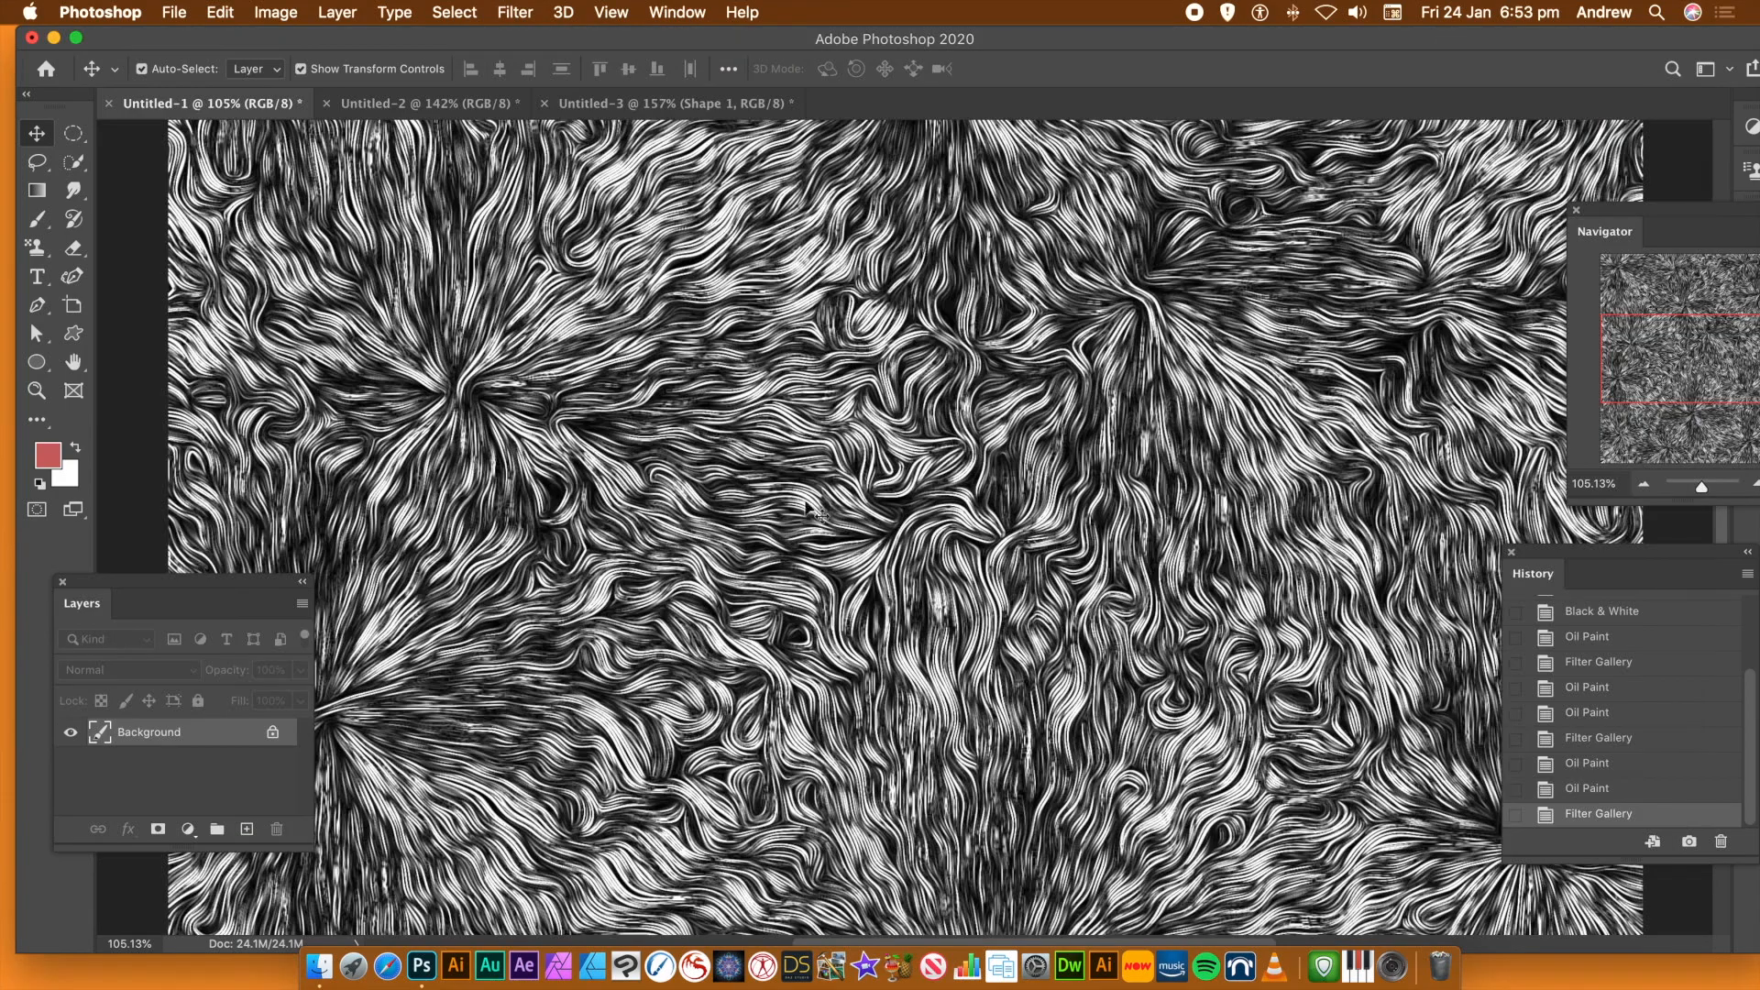
left_click(515, 12)
mouse_move(569, 419)
left_click(829, 503)
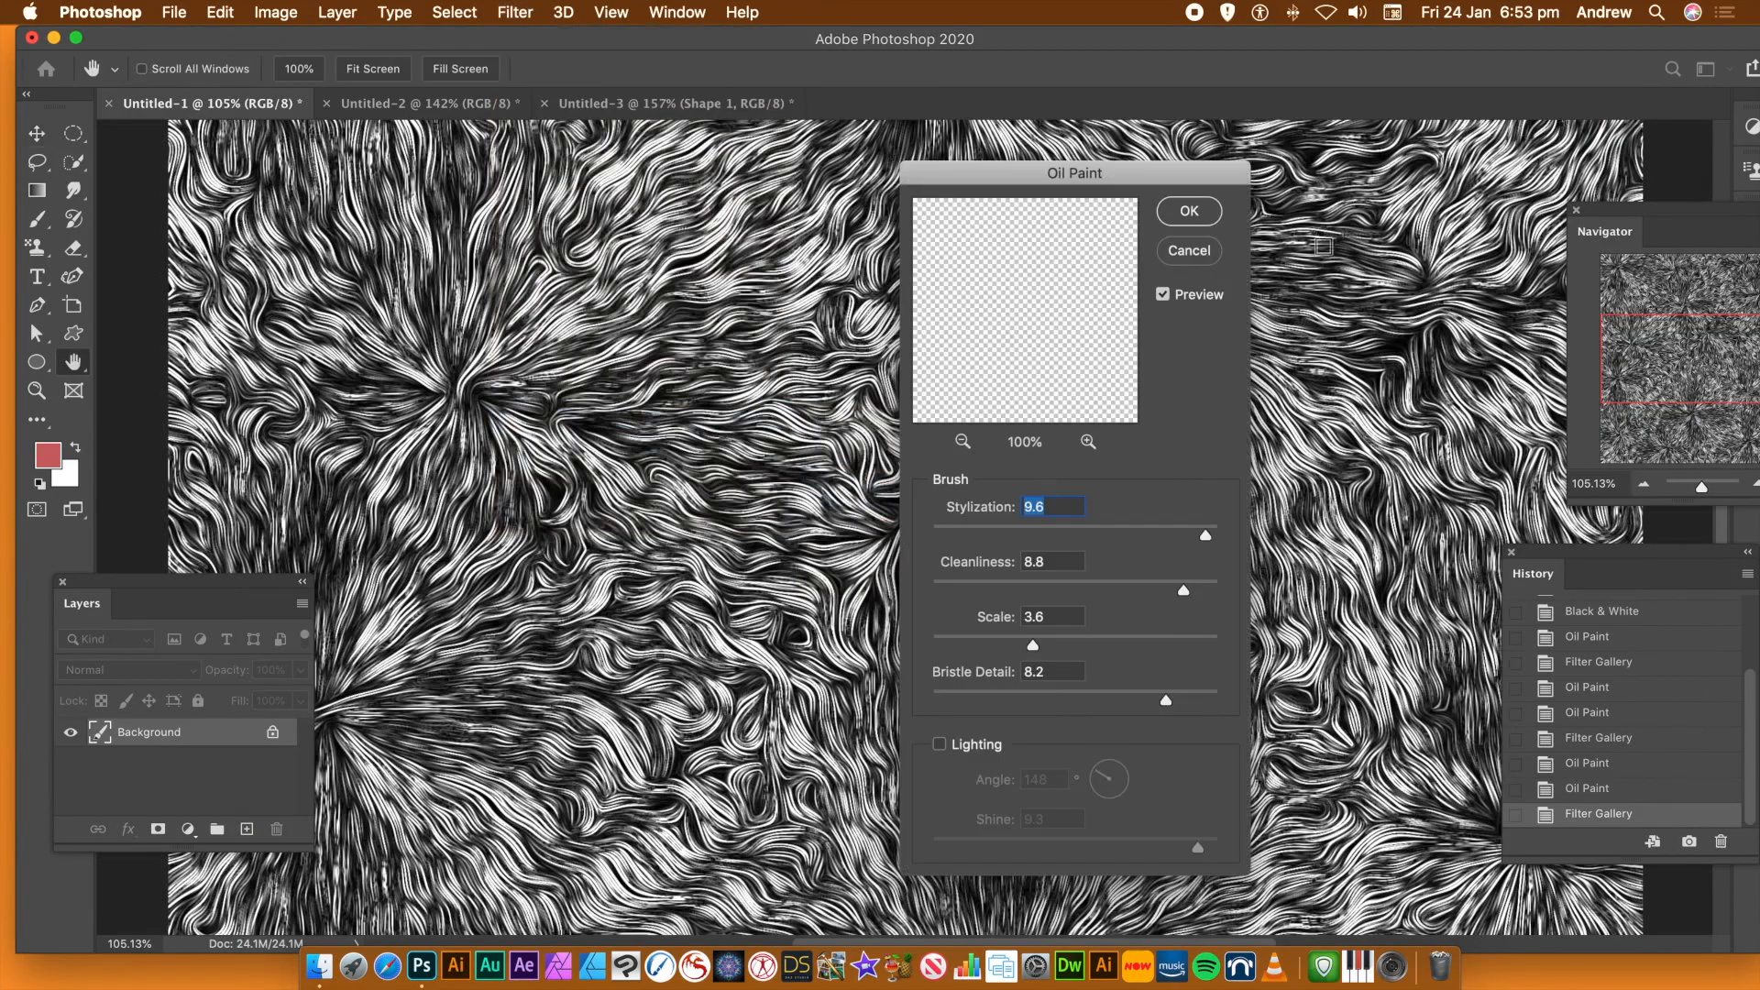
left_click(1194, 210)
Tint the grayscale image with a Hue/Saturation adjustment, turning on Colorize
left_click(273, 12)
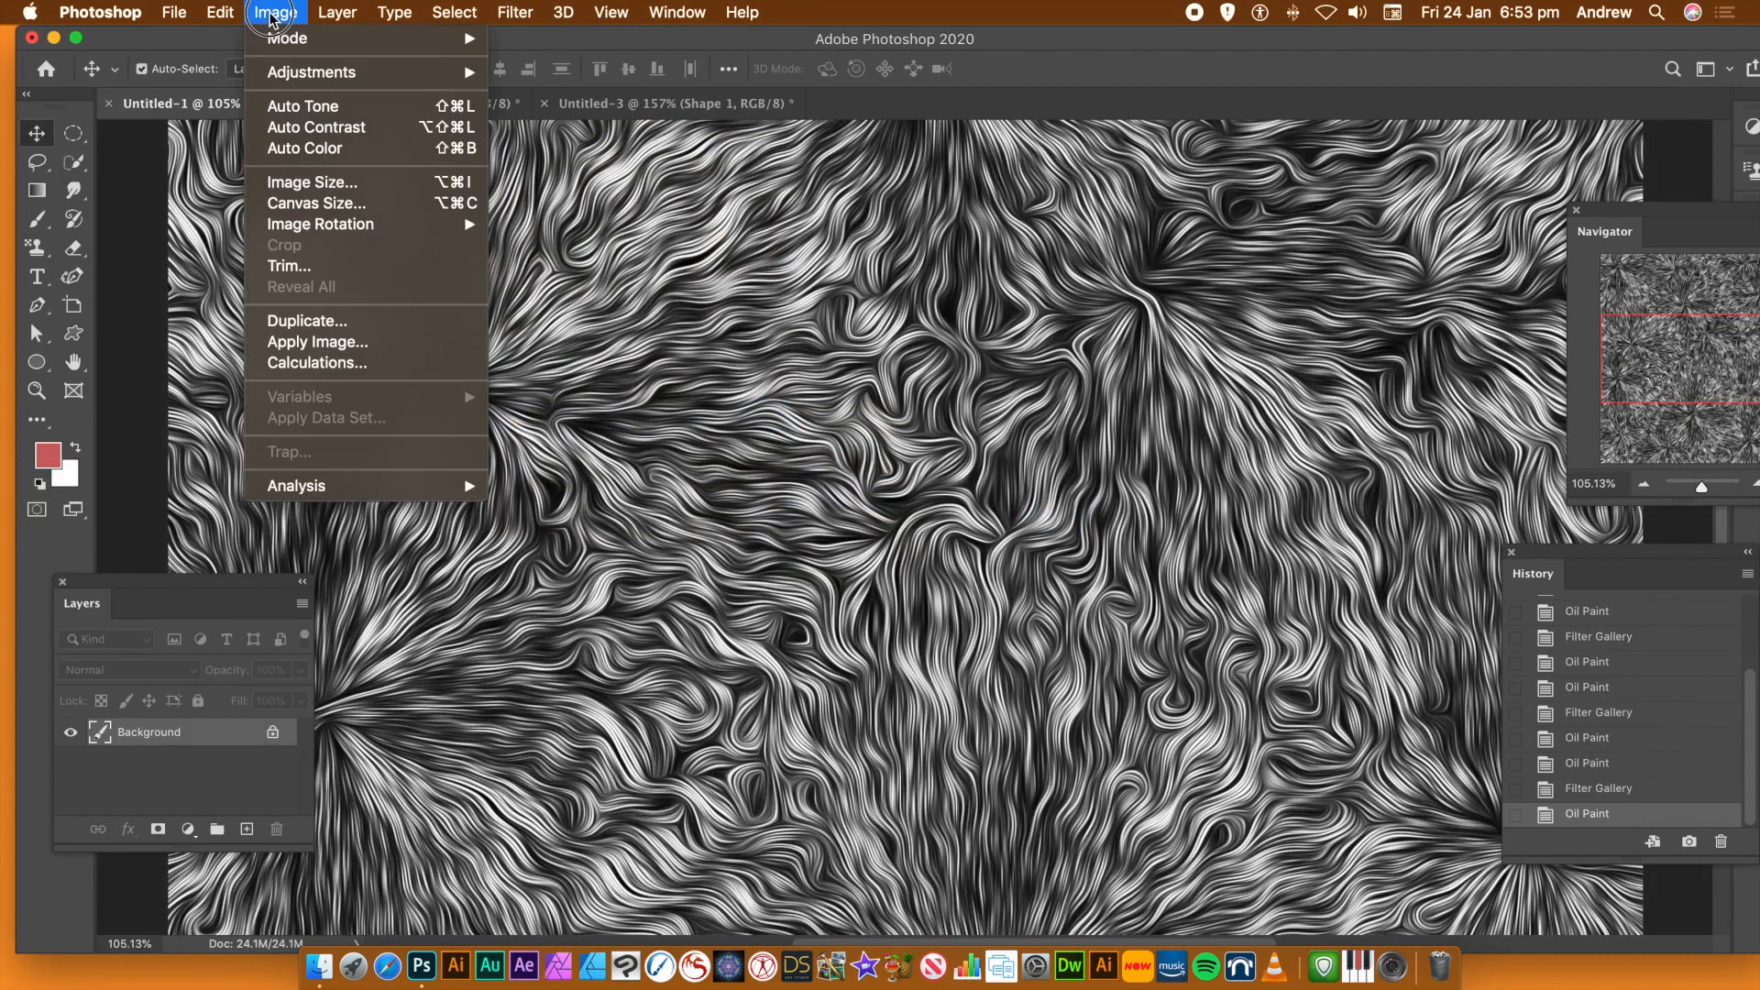
mouse_move(302, 71)
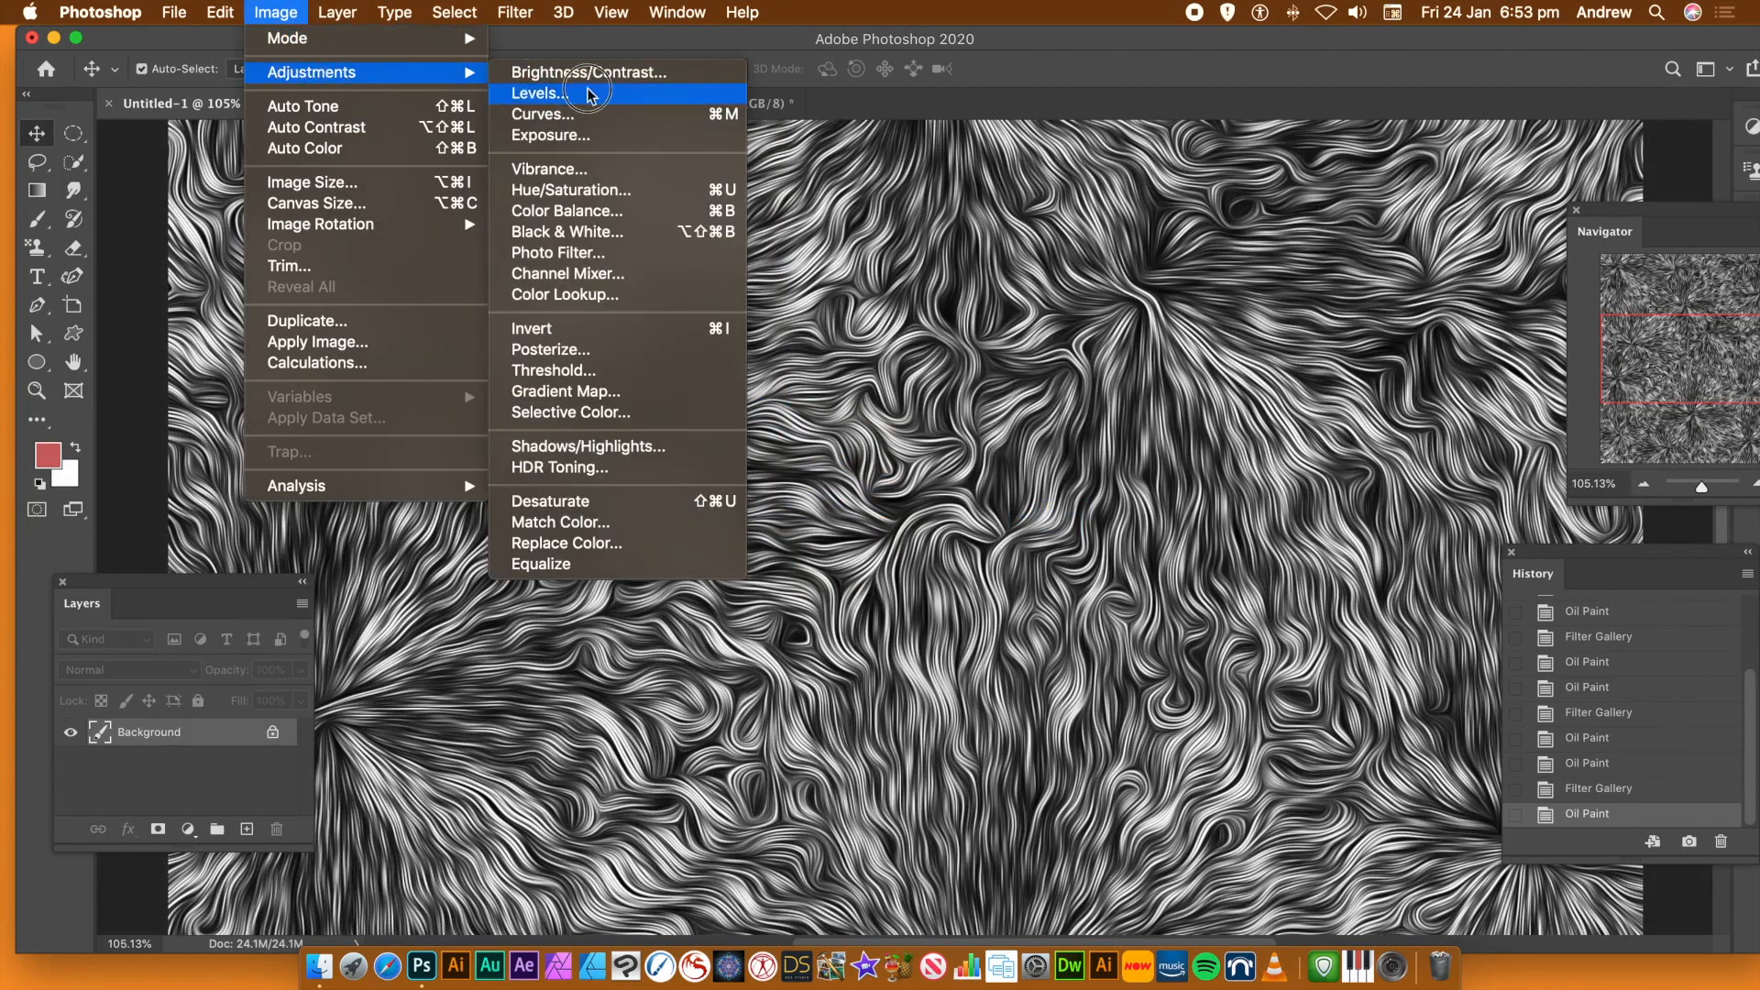
left_click(631, 189)
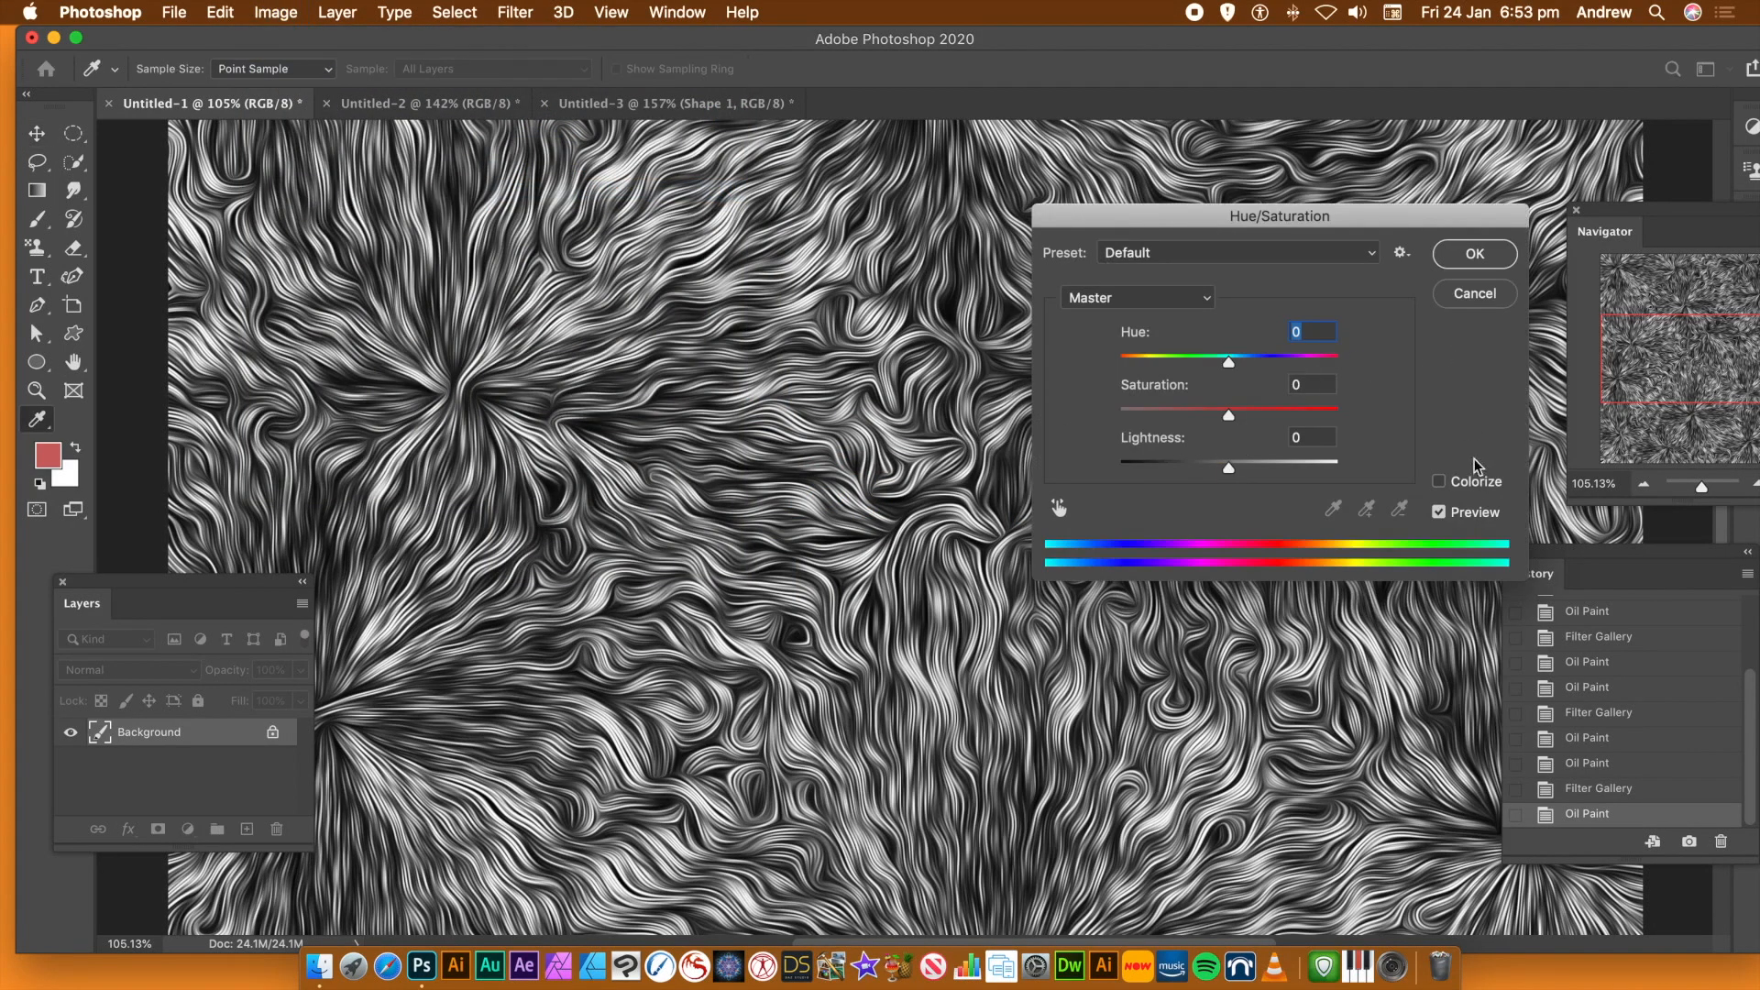
left_click(1439, 483)
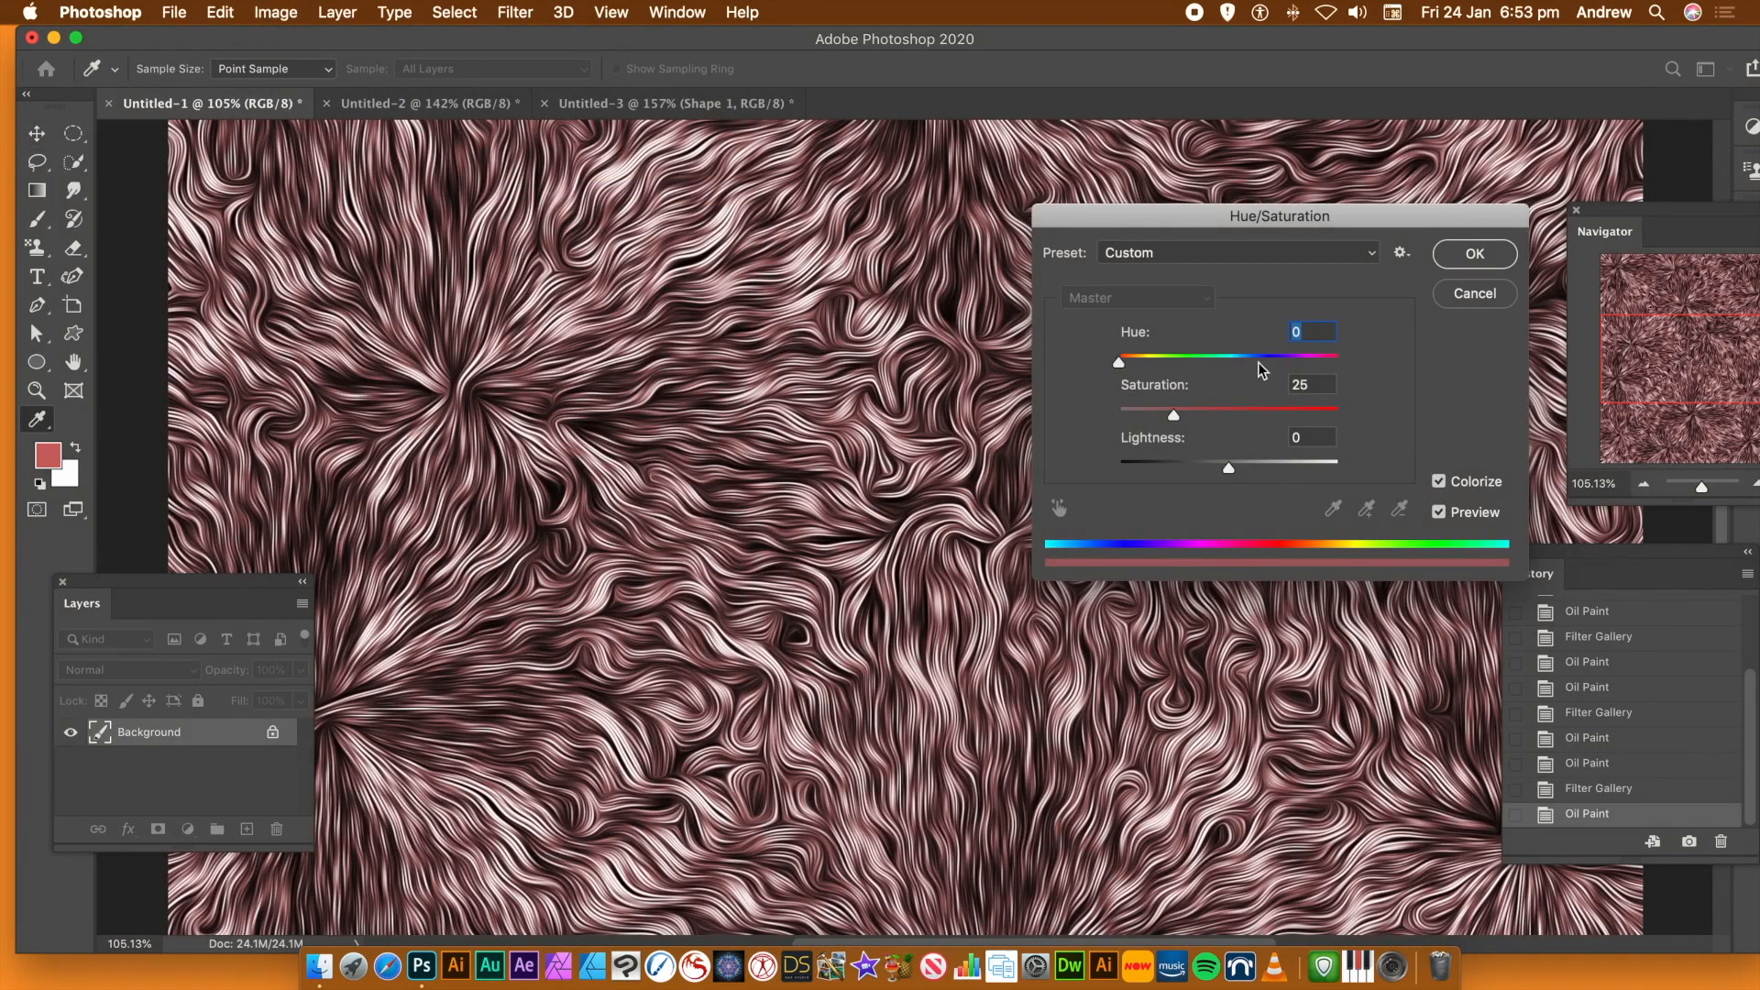